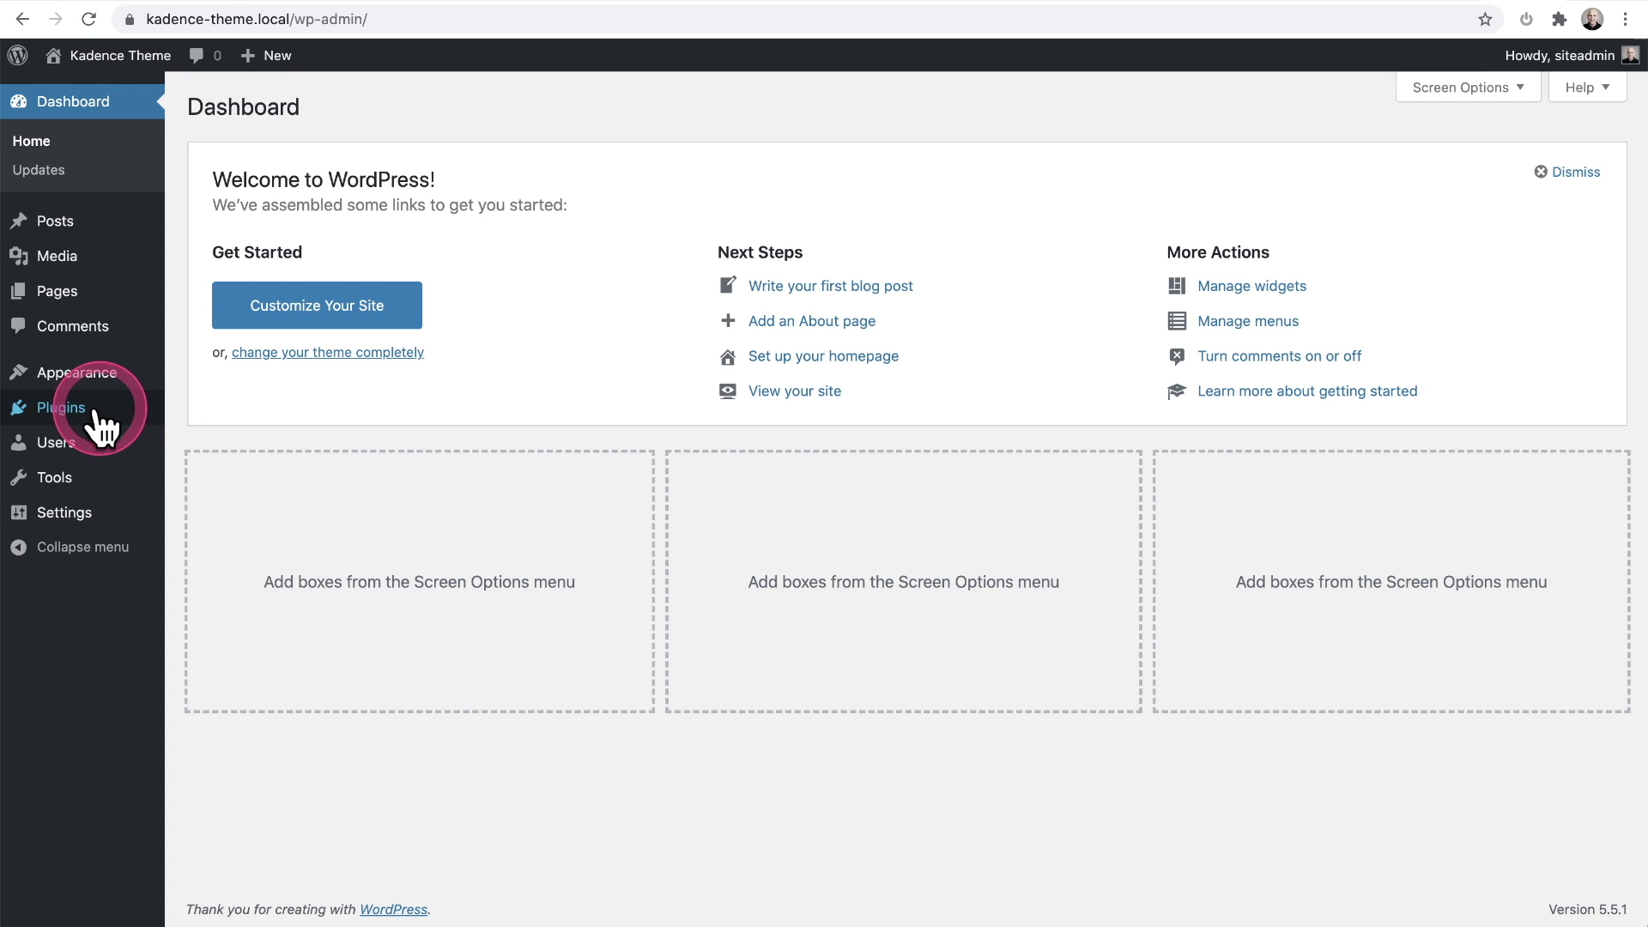
# Step: Search the plugin directory for "kadence starter templates", then install and activate Starter Templates by Kadence WP
pyautogui.moveTo(95, 412)
pyautogui.click(203, 442)
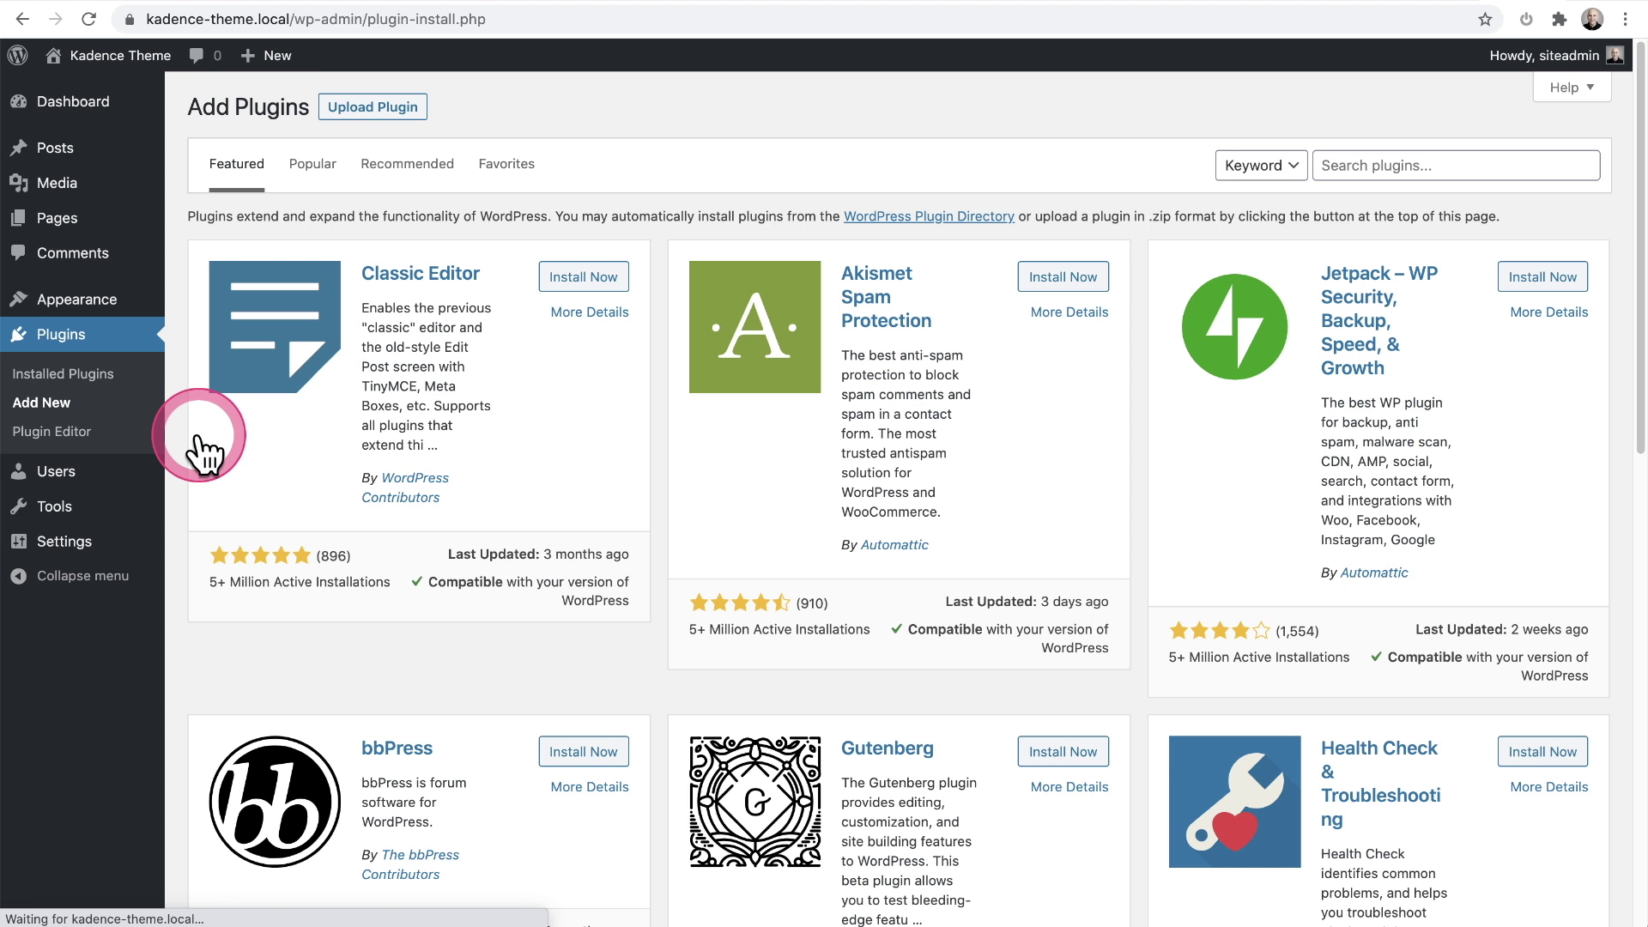
pyautogui.click(1387, 165)
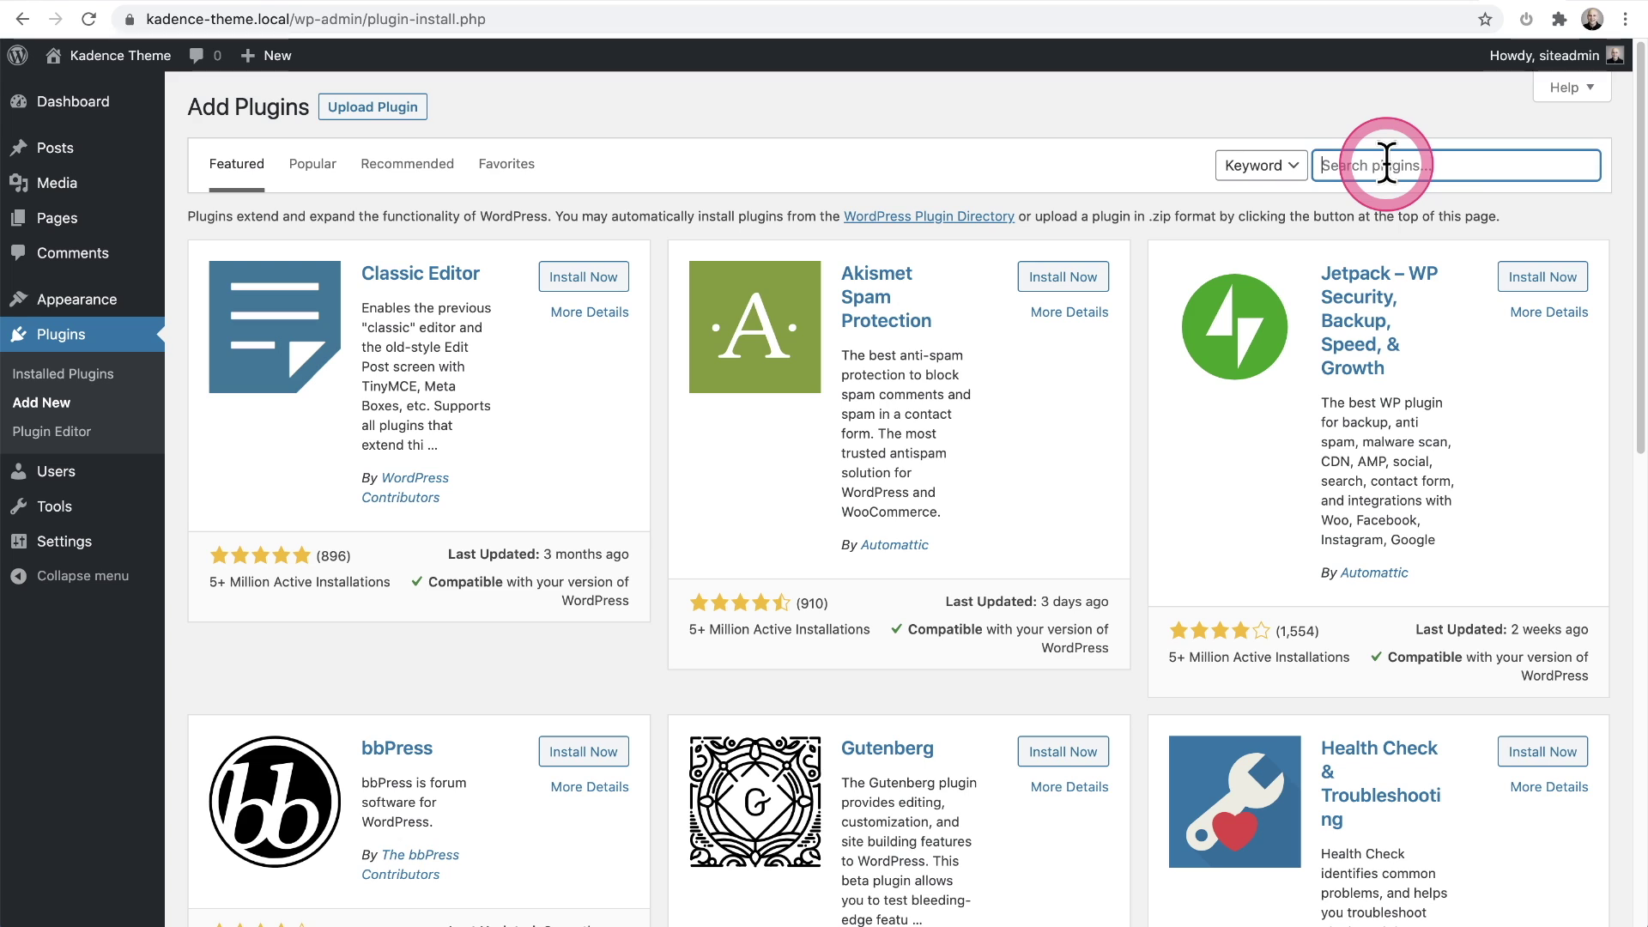
pyautogui.write('kadence starter templates')
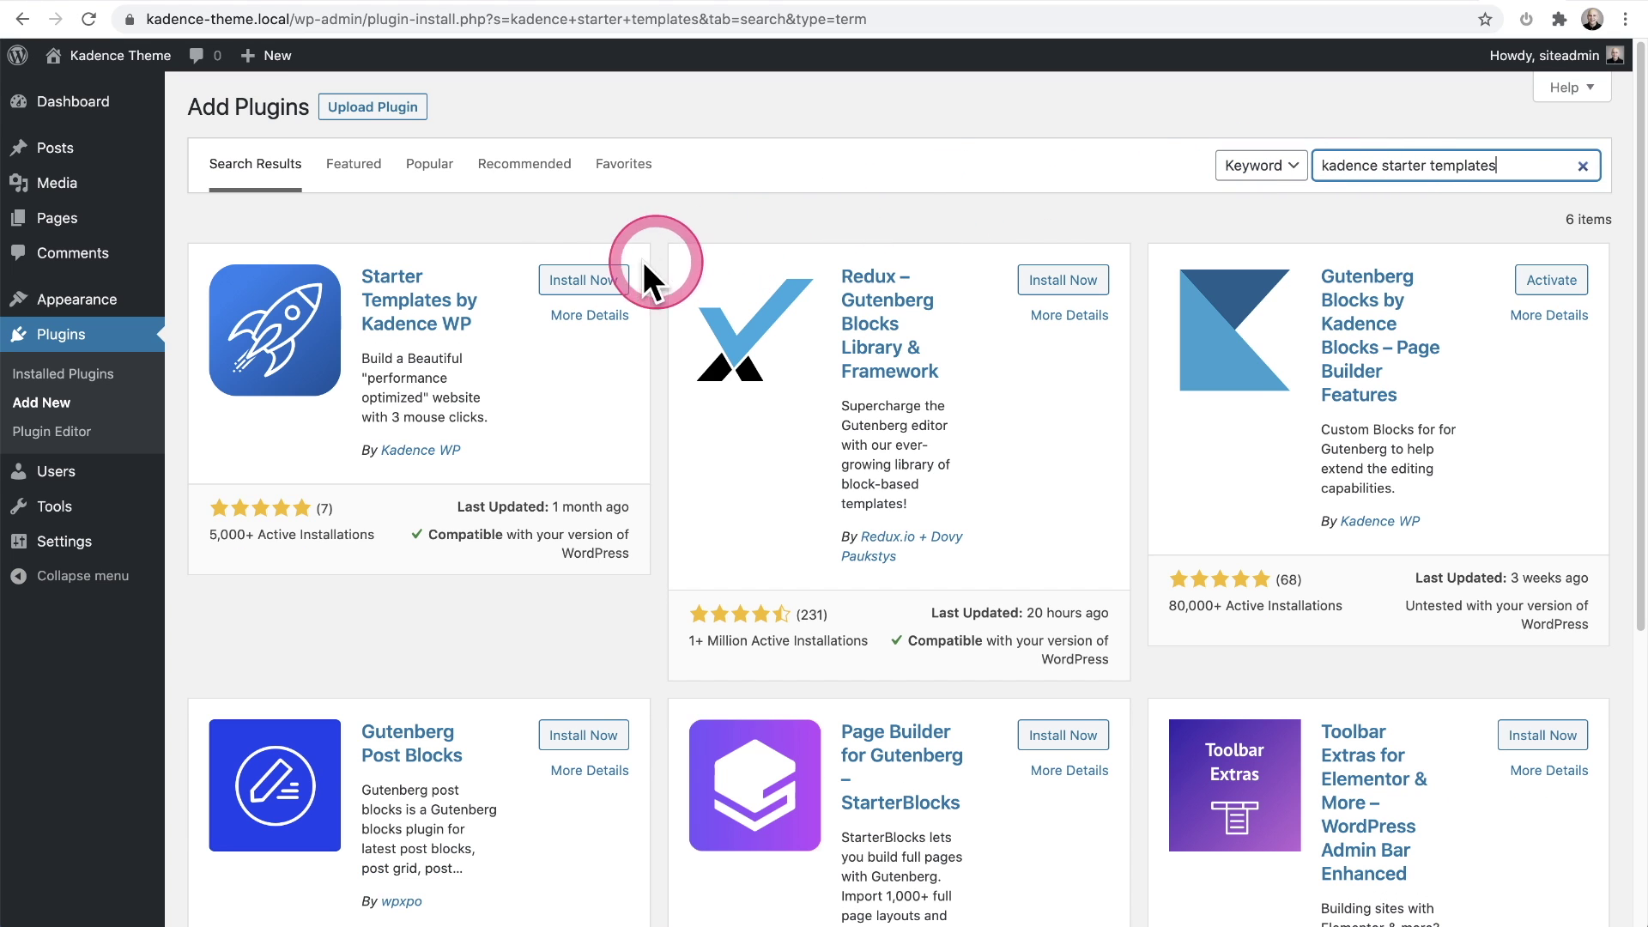
pyautogui.click(582, 279)
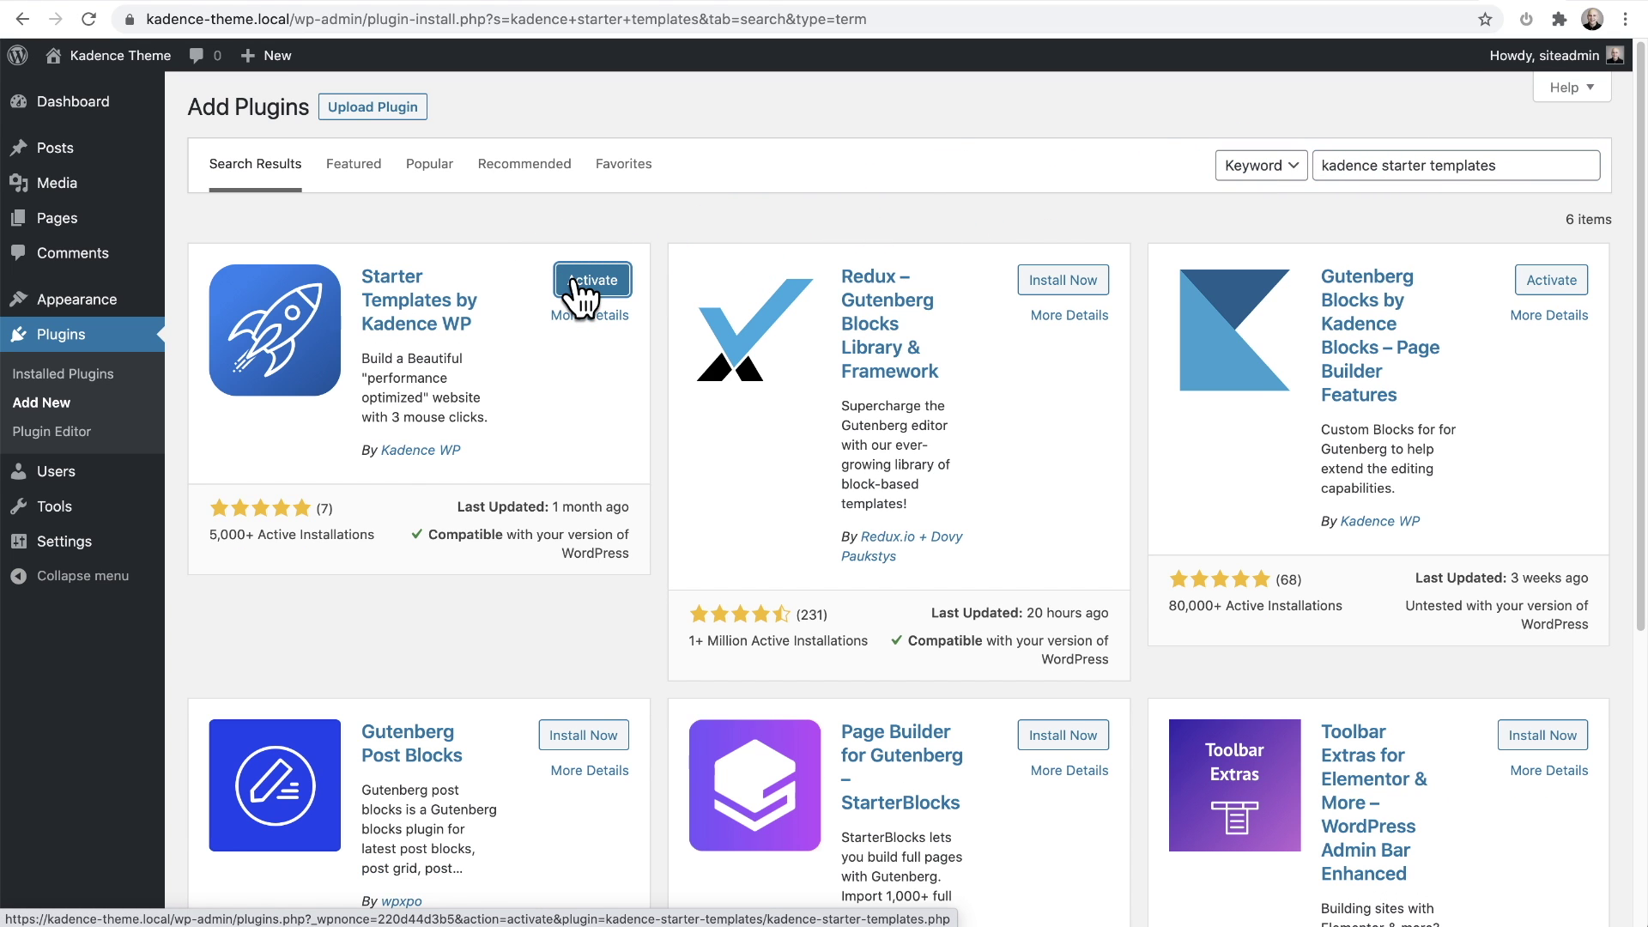
pyautogui.click(575, 284)
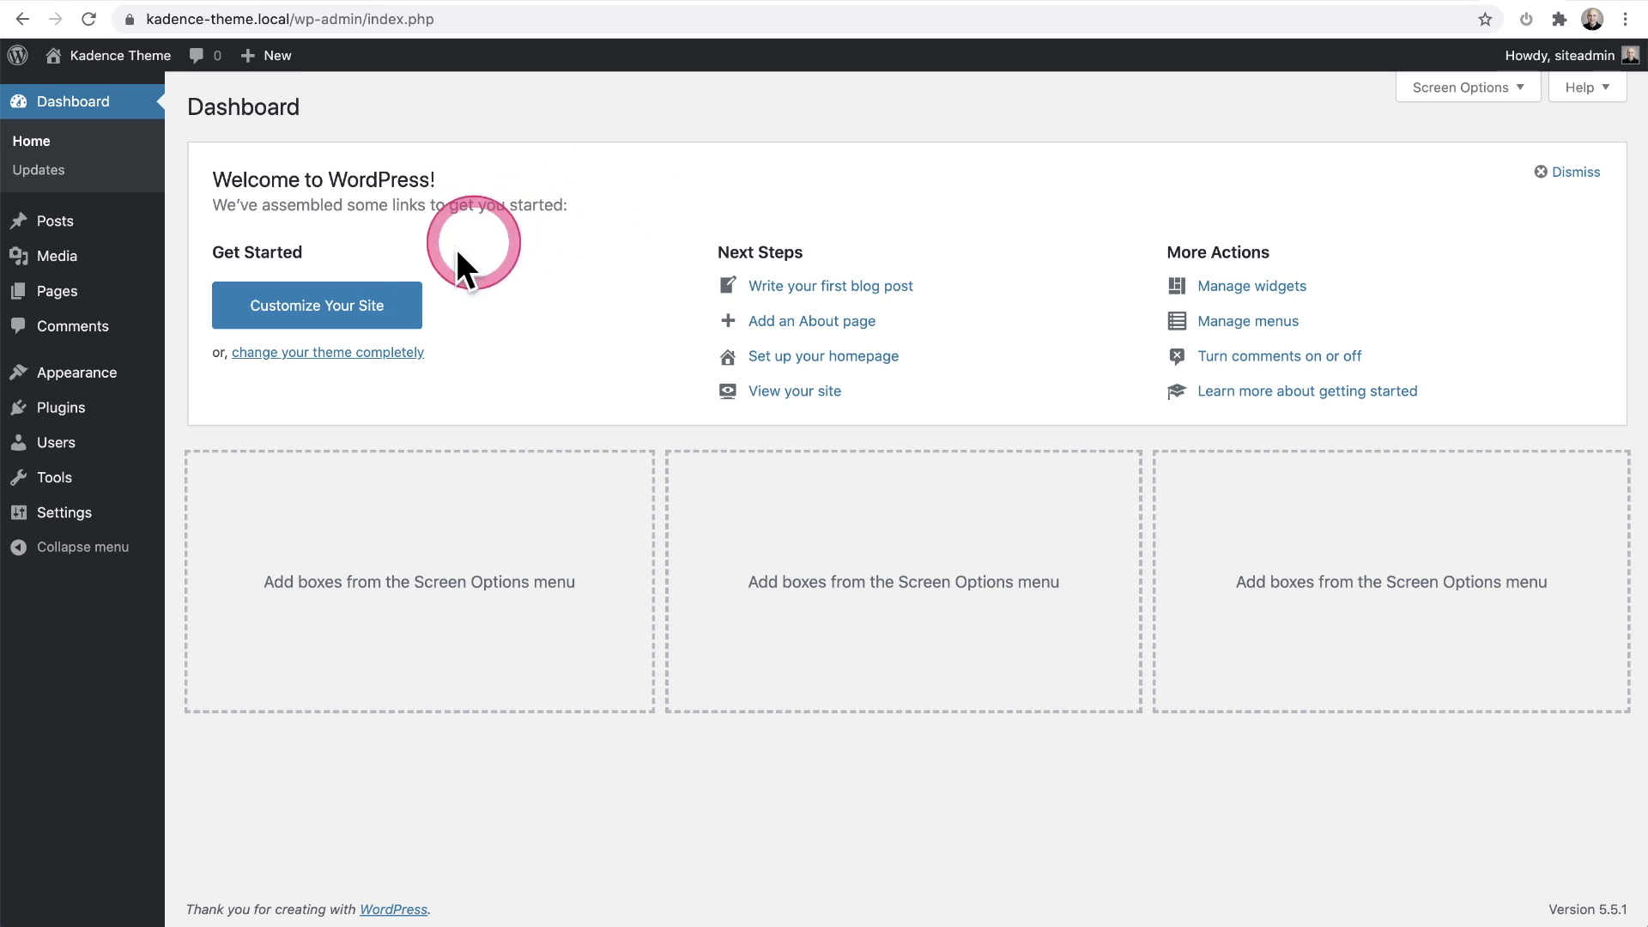
# Step: Open the Yoga Studio design from the Kadence starter templates collection
pyautogui.moveTo(126, 365)
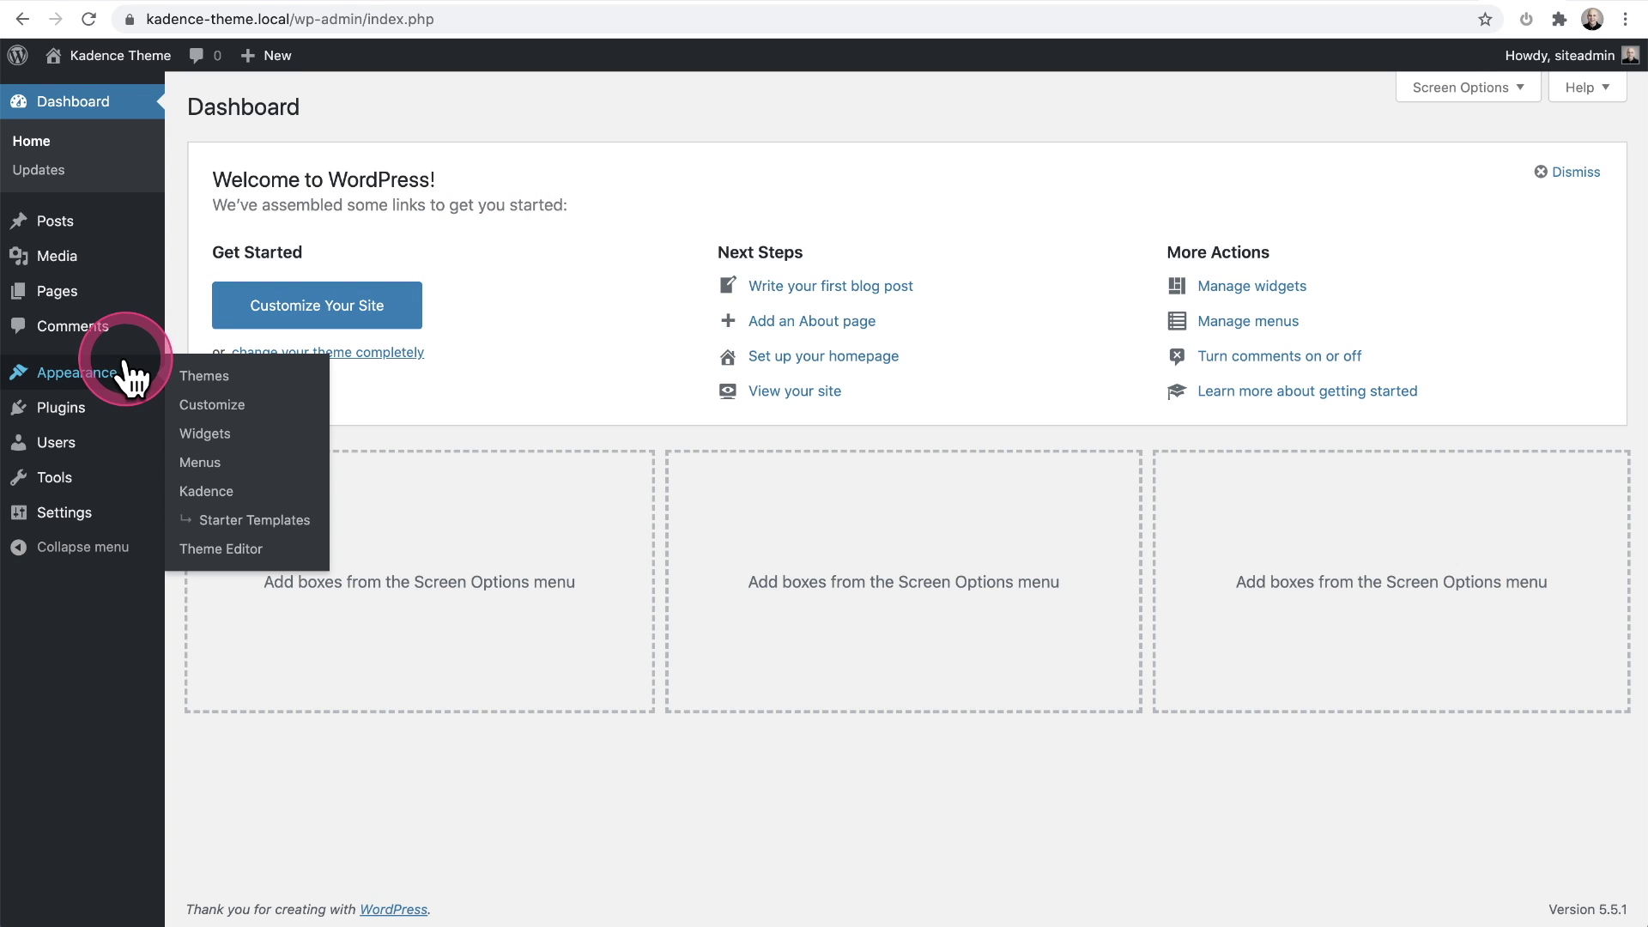
pyautogui.click(240, 525)
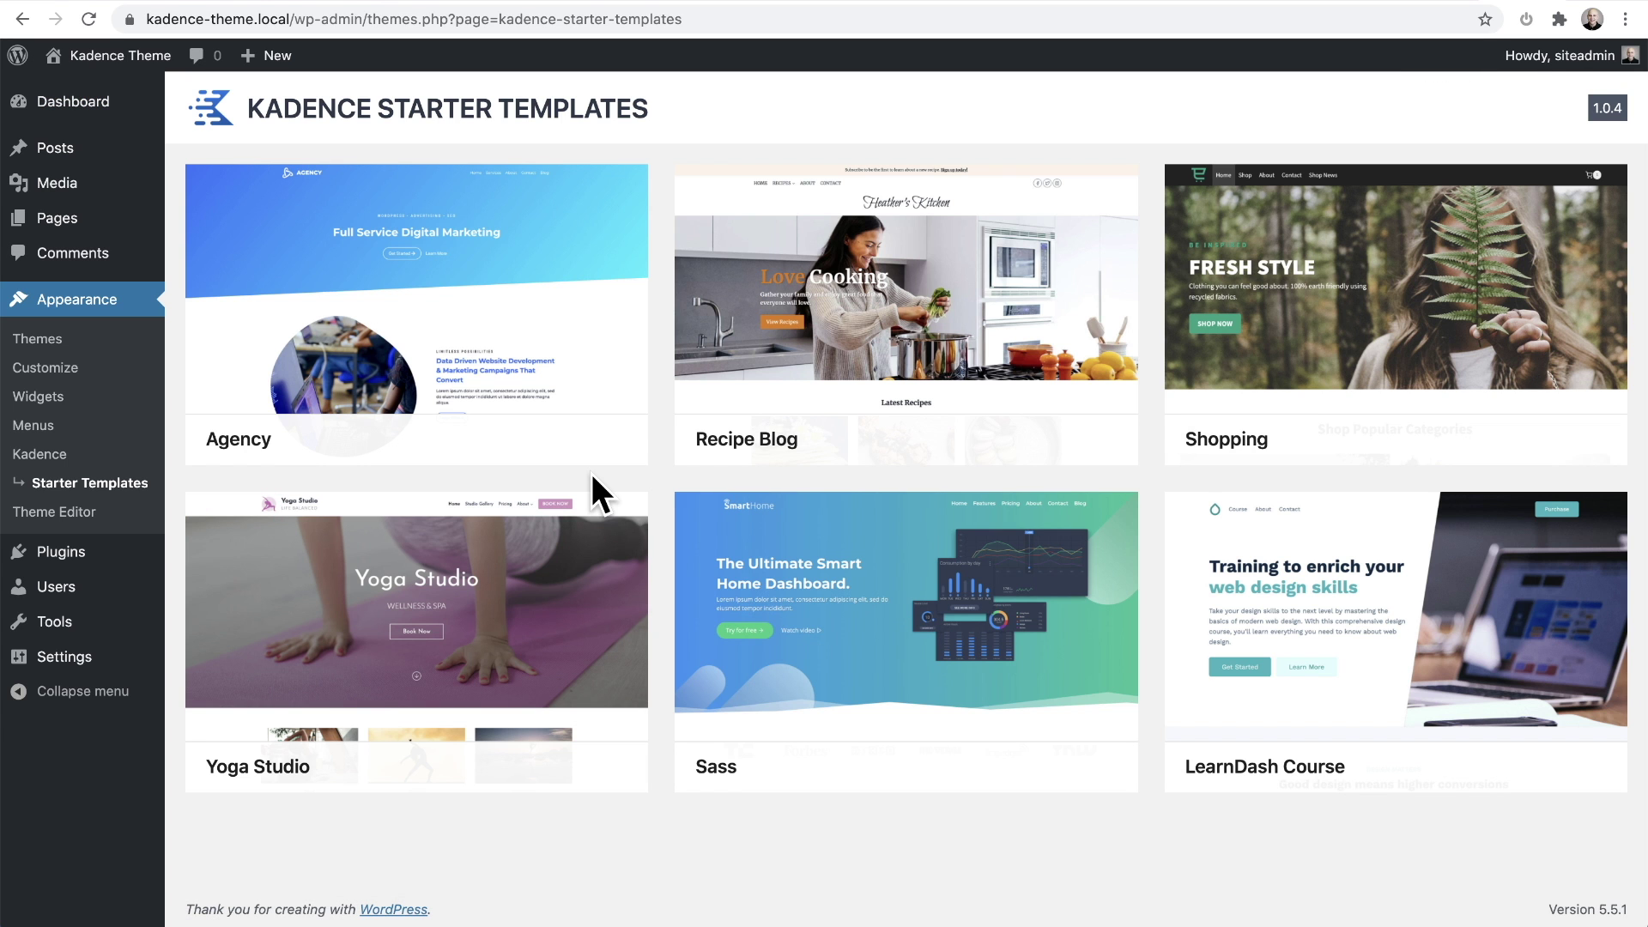
pyautogui.click(591, 474)
pyautogui.click(442, 564)
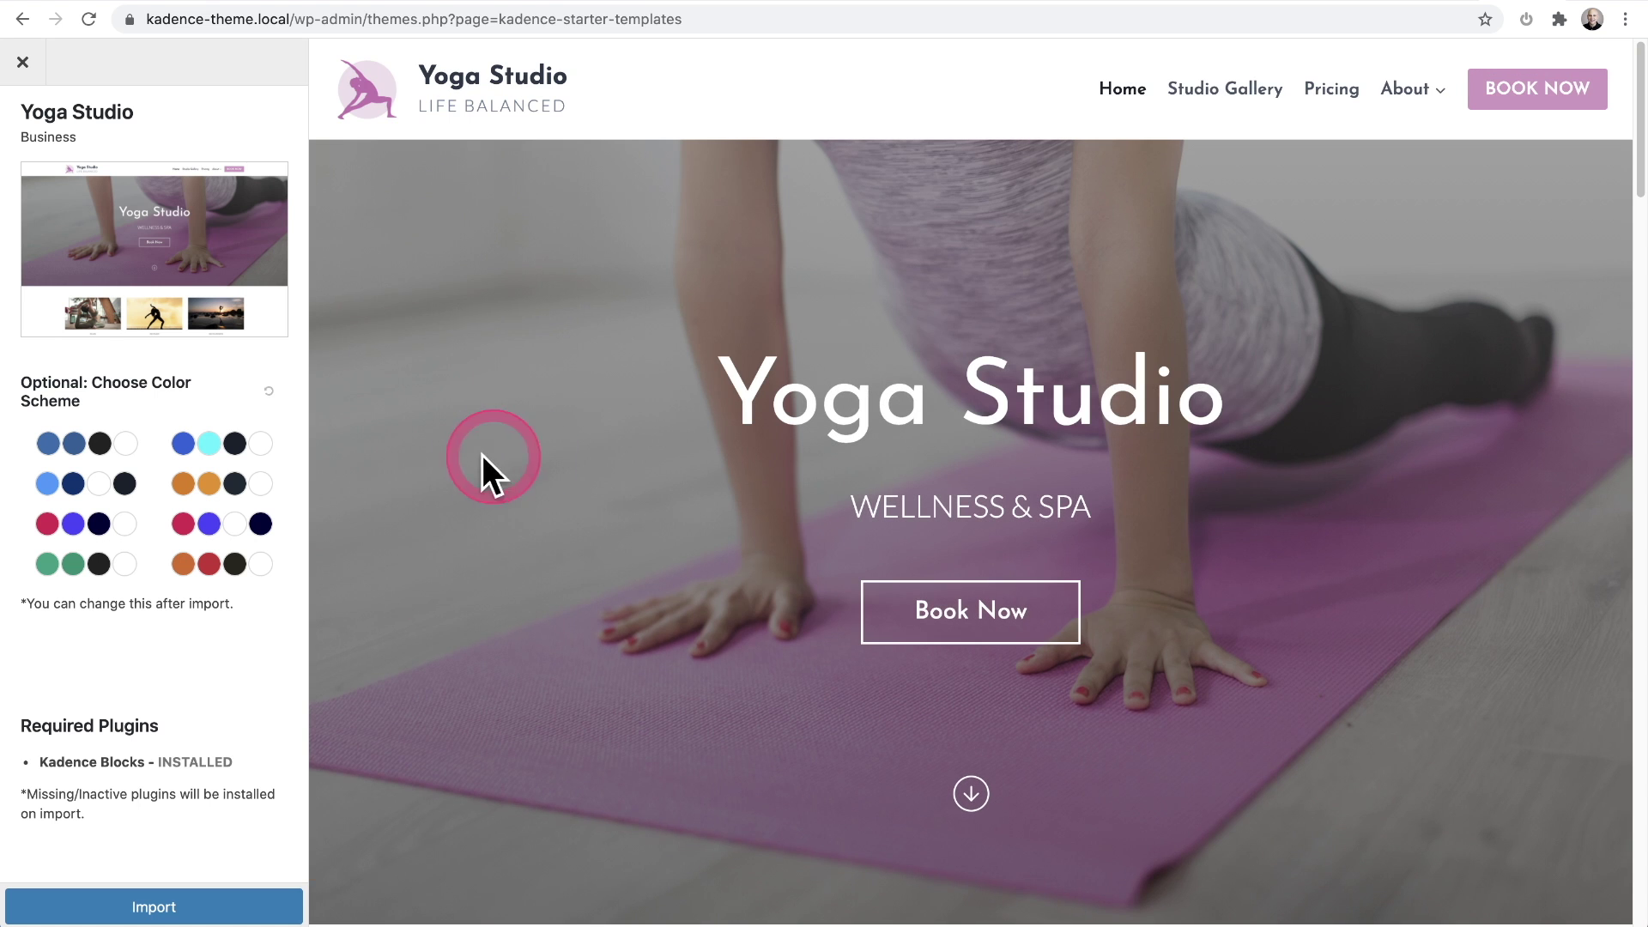
# Step: Try several color schemes on the Yoga Studio template, choose the orange, red, black and white one, and import the template
pyautogui.click(227, 446)
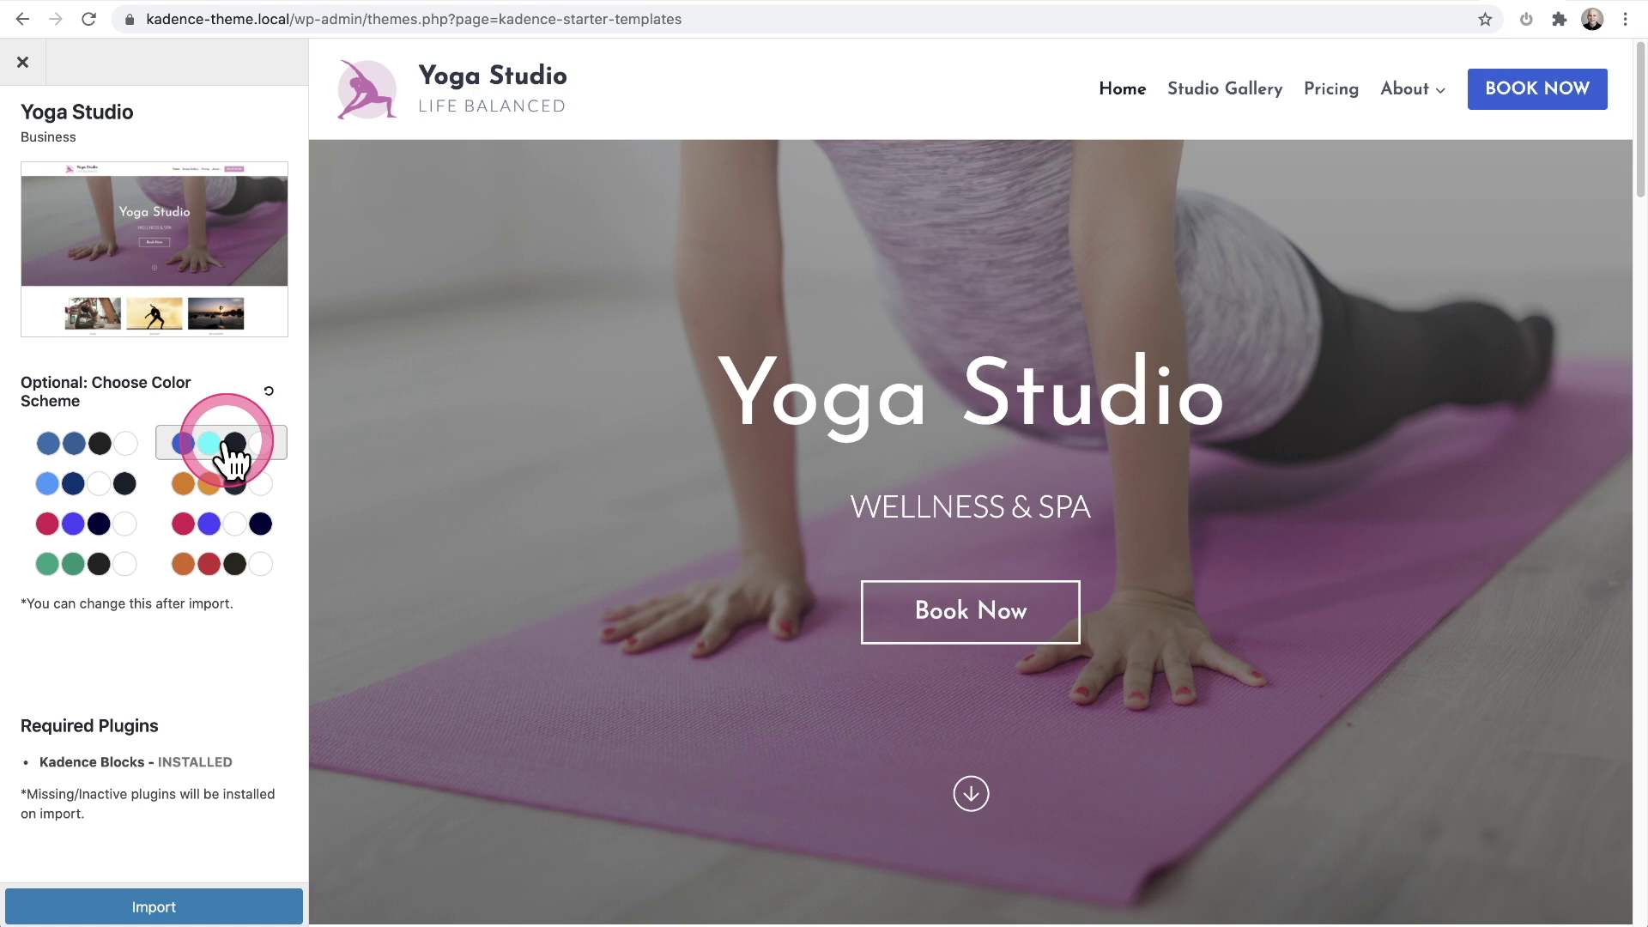
pyautogui.click(226, 481)
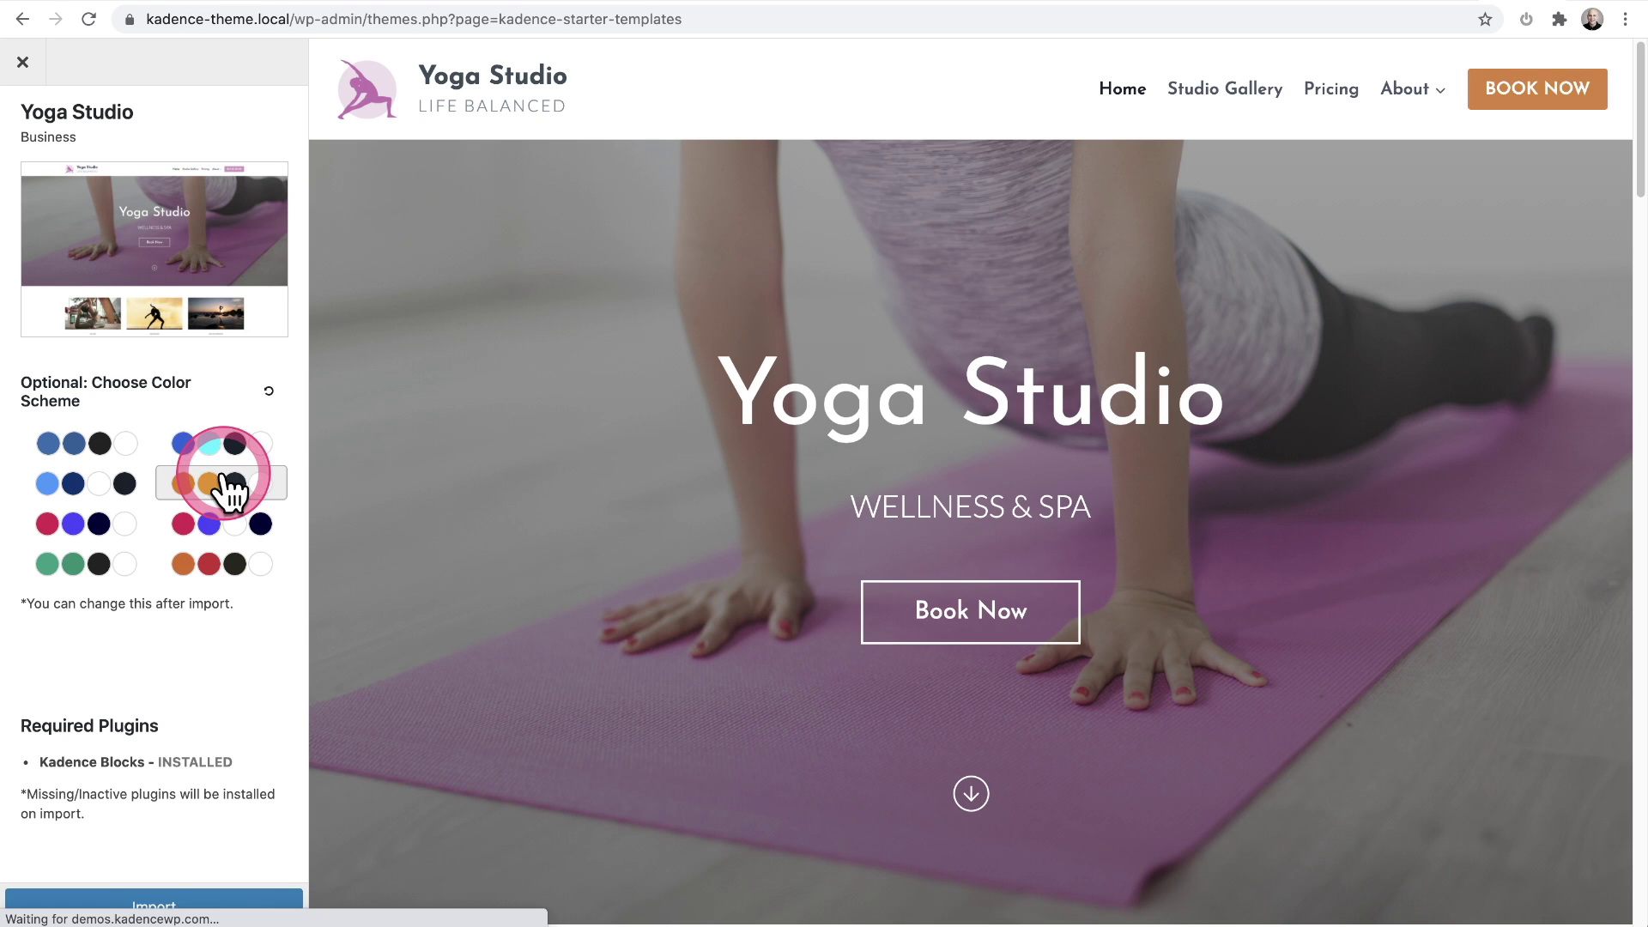
pyautogui.click(213, 526)
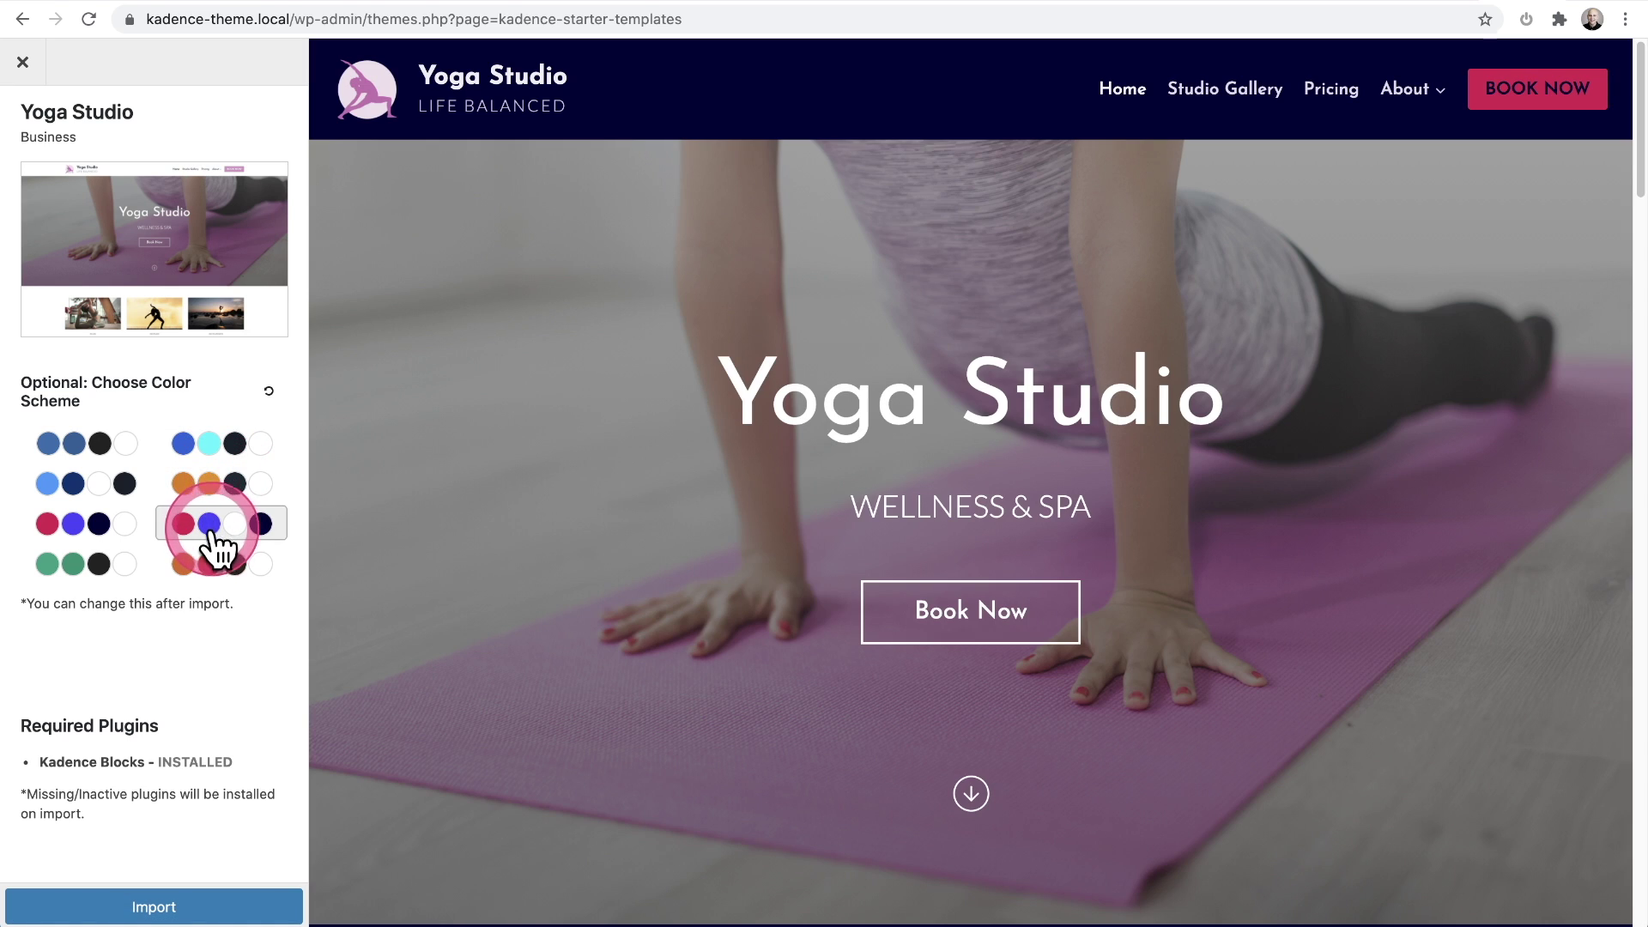
pyautogui.click(216, 567)
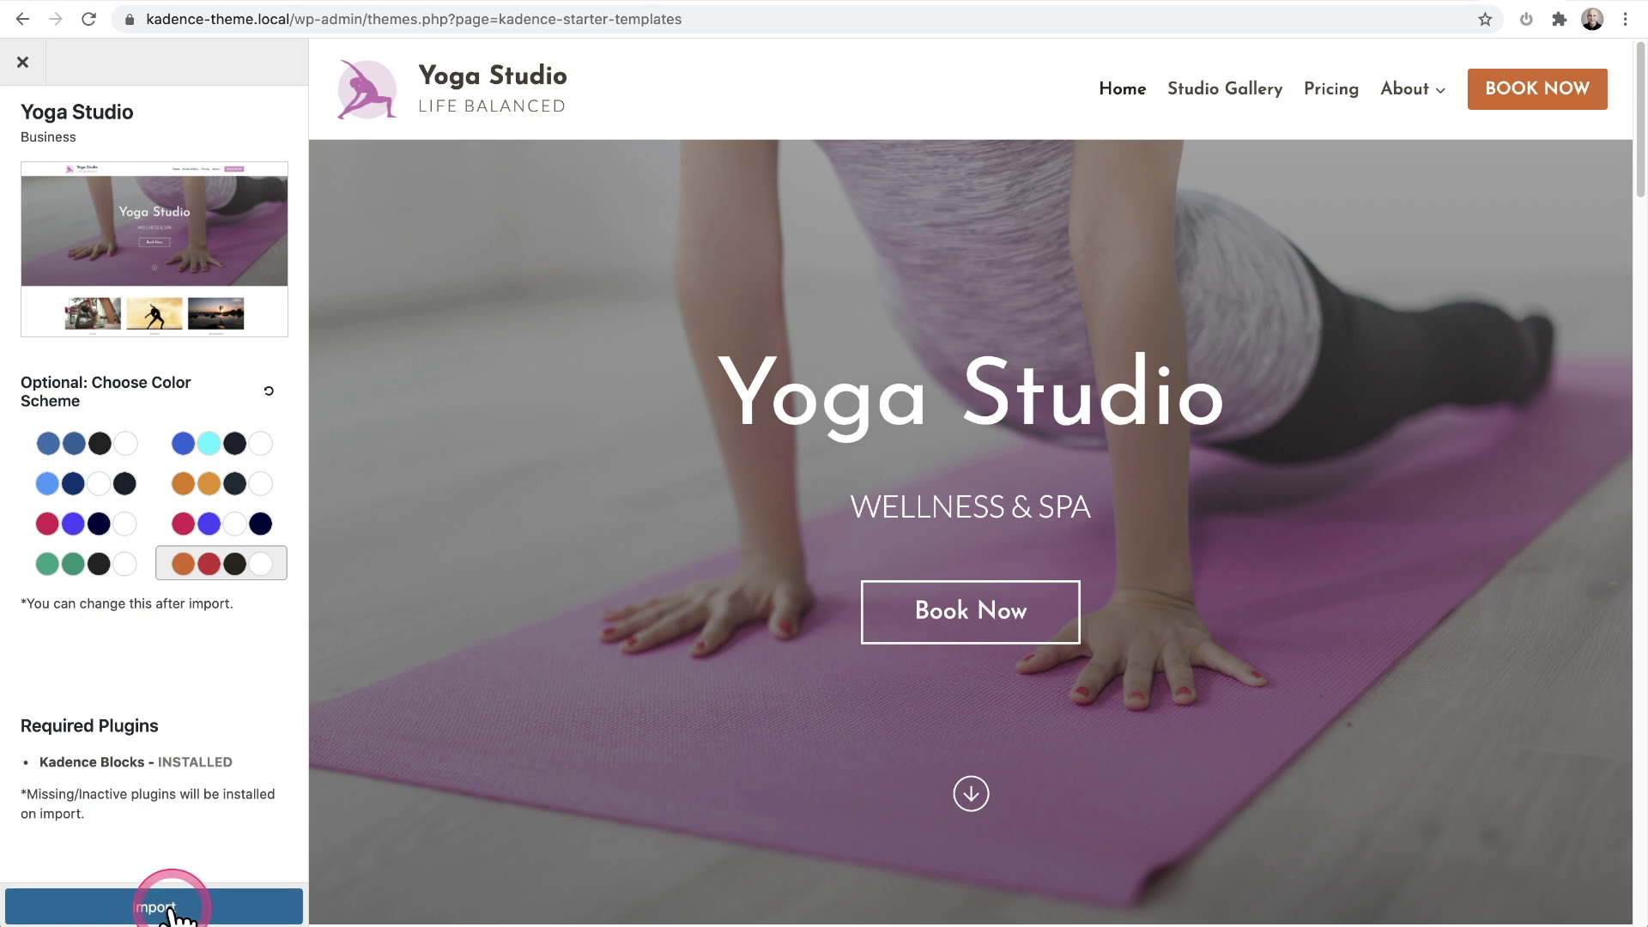
pyautogui.click(165, 905)
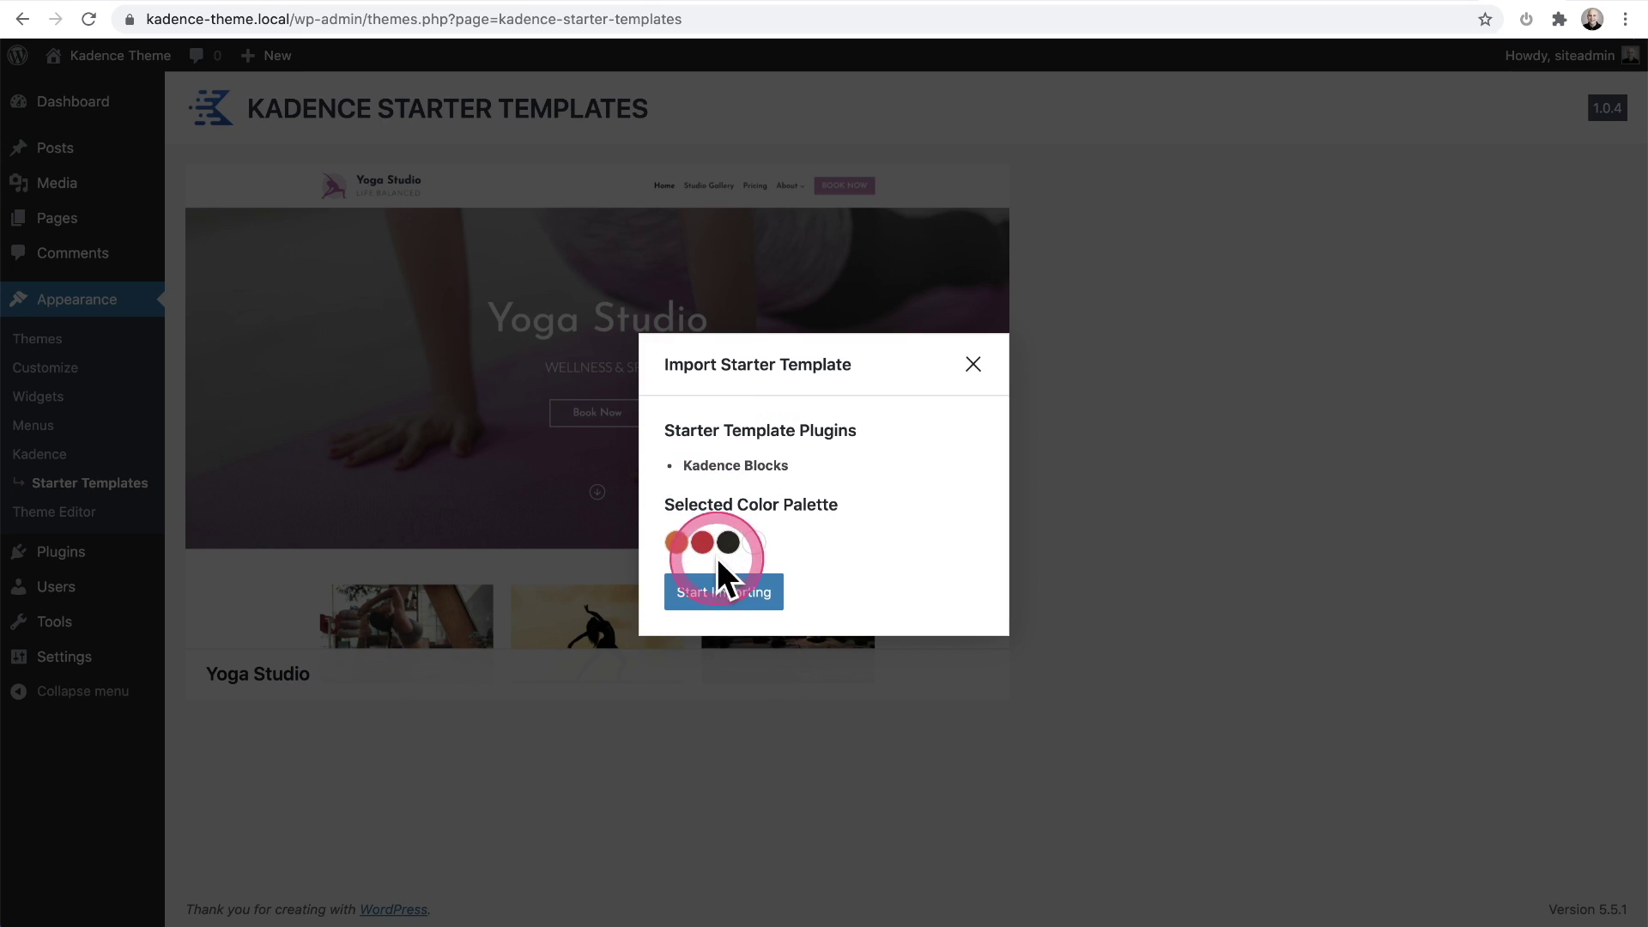
pyautogui.click(718, 591)
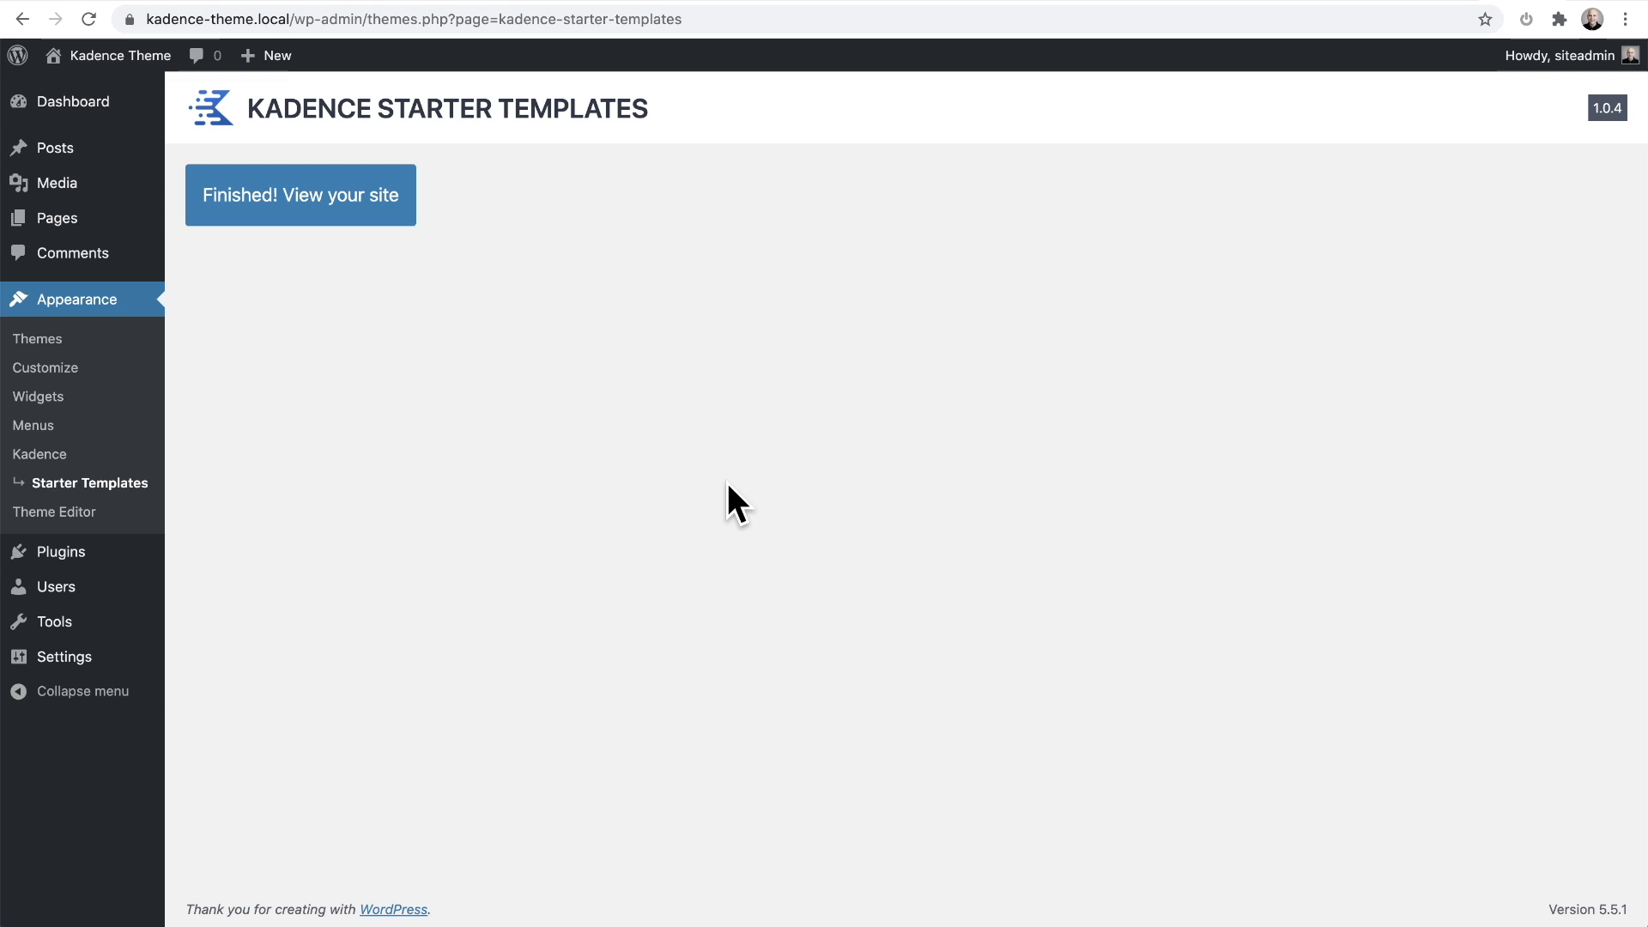
# Step: View the imported site and look through its homepage sections, including the instructors, pricing and trial form
pyautogui.click(340, 210)
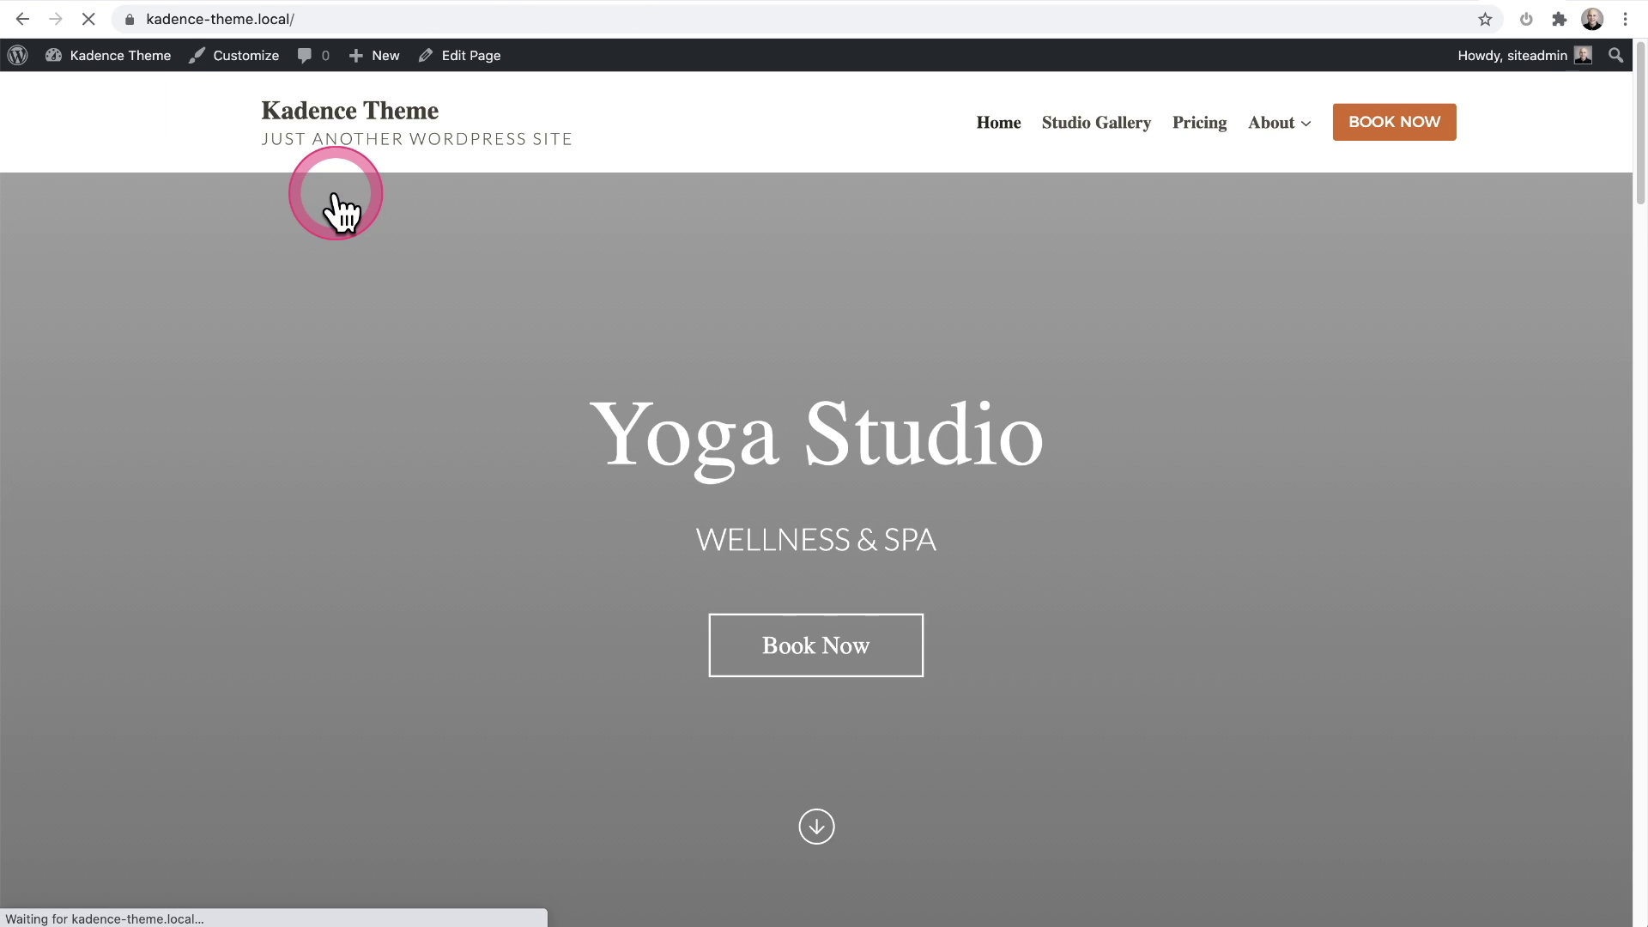
pyautogui.scroll(-6, 340, 210)
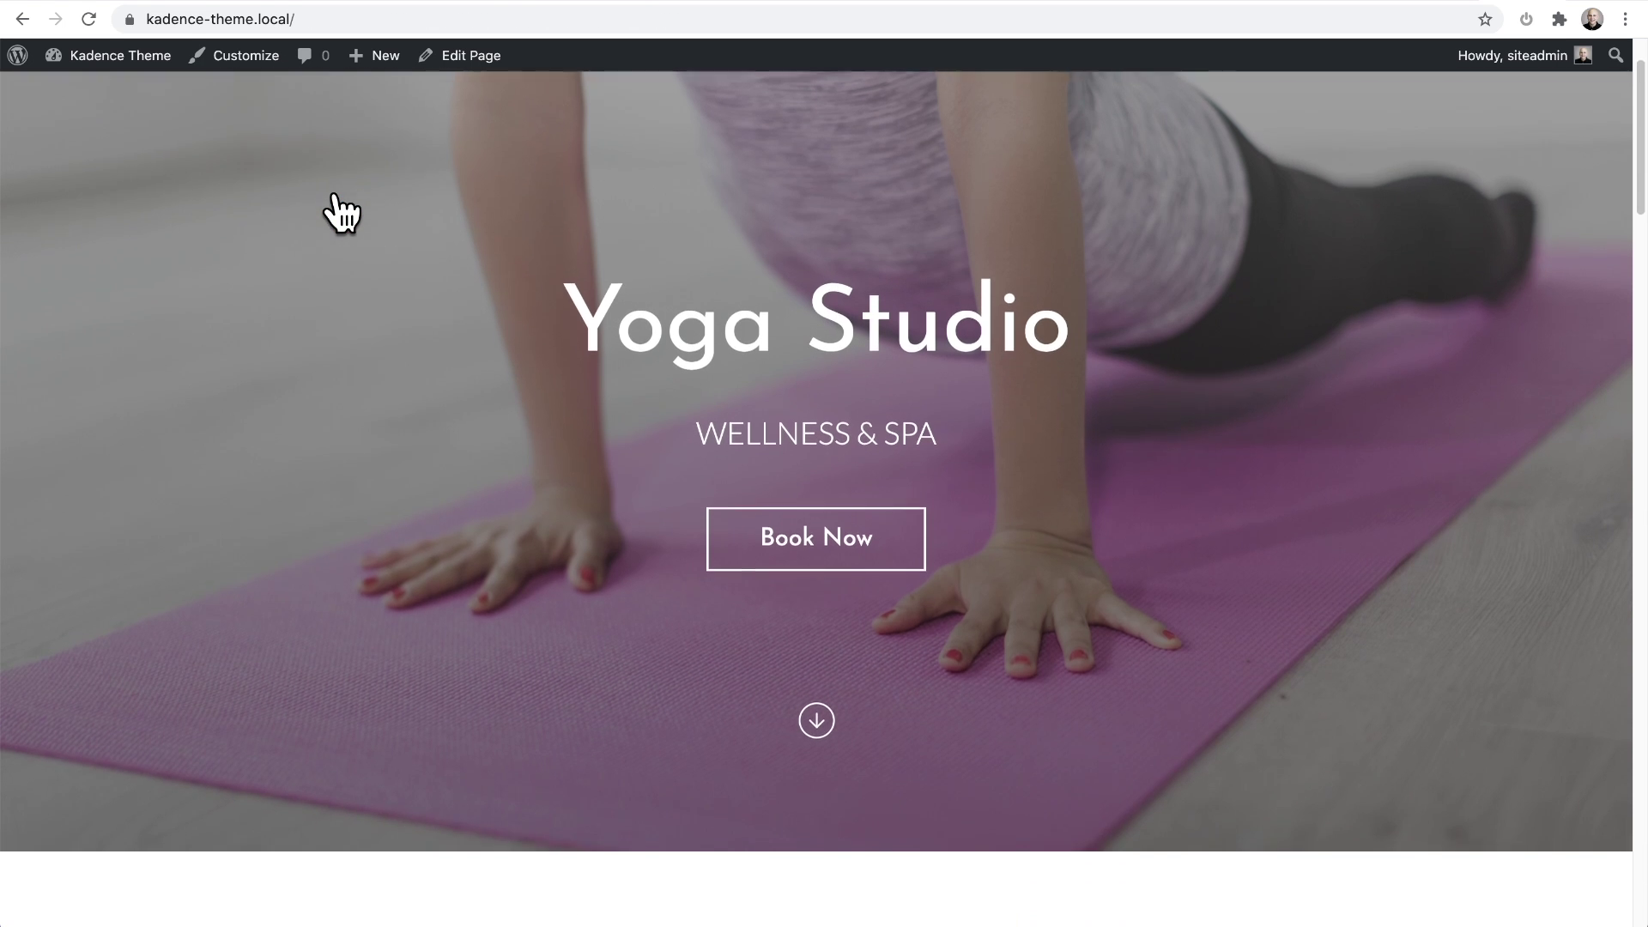
pyautogui.scroll(-5, 340, 210)
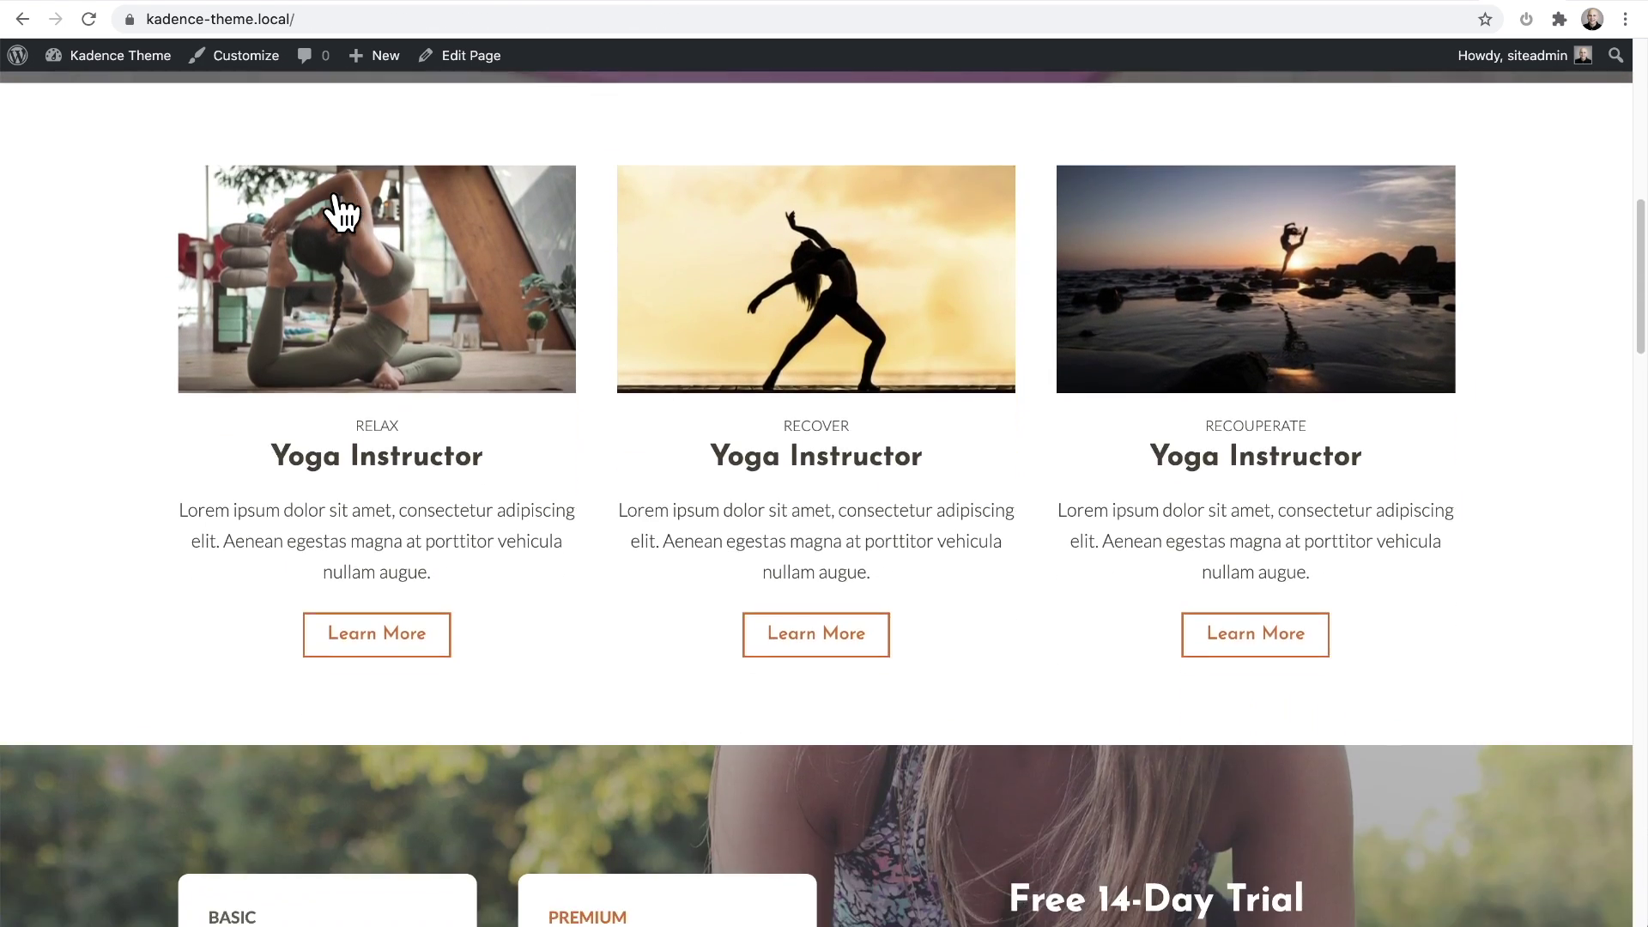
pyautogui.scroll(-7, 340, 210)
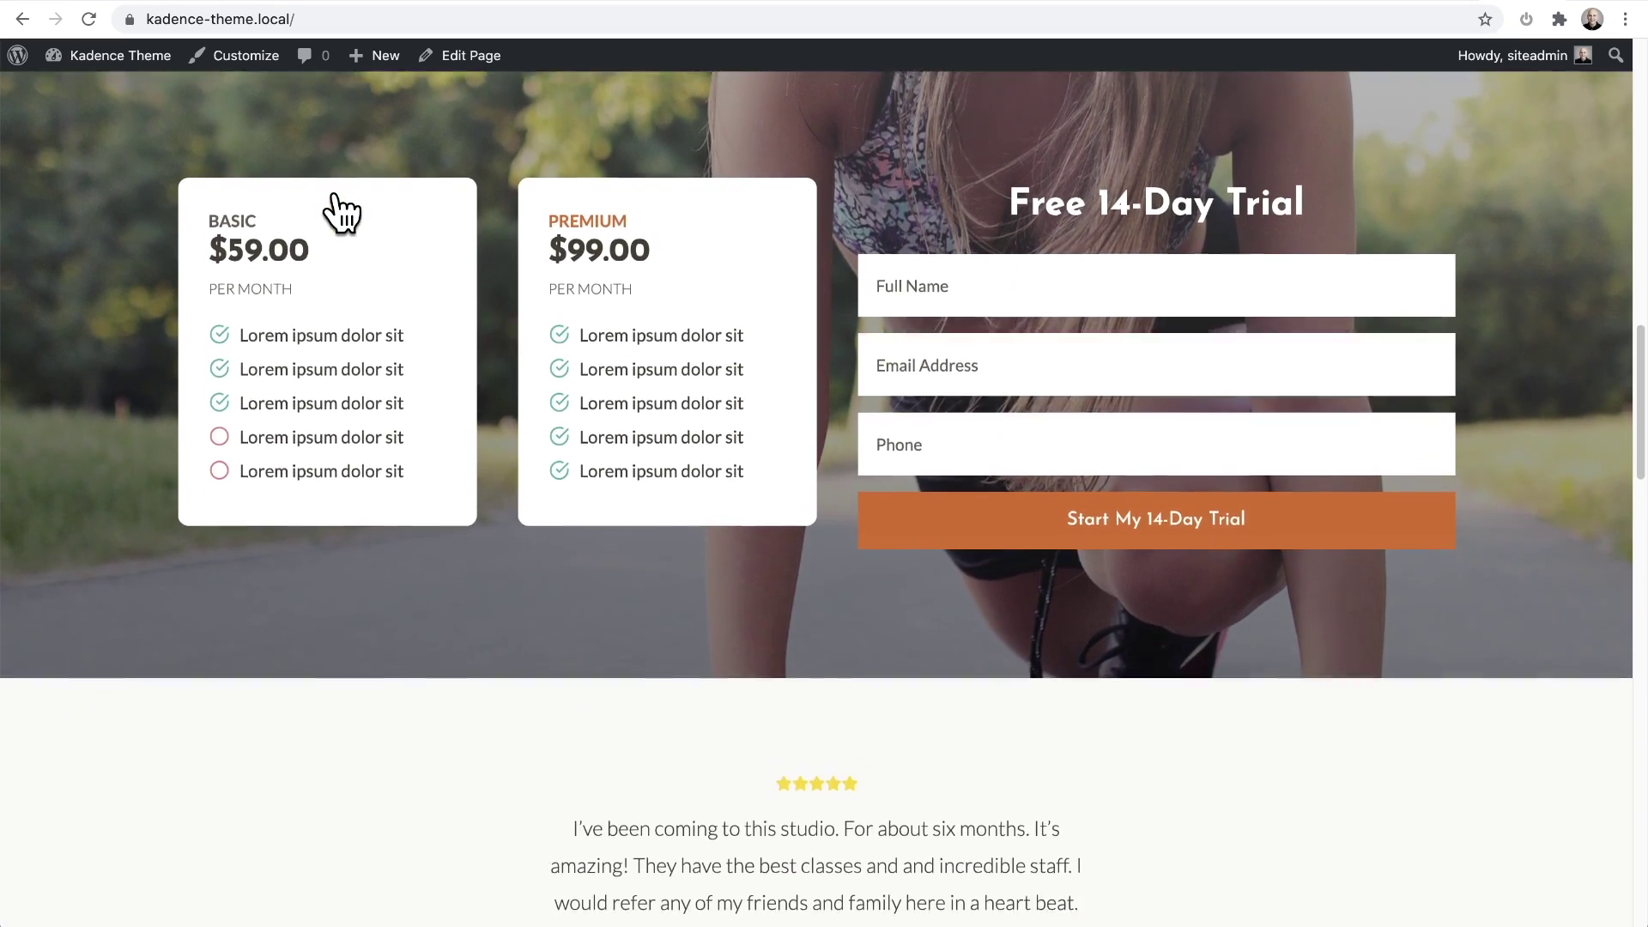
pyautogui.scroll(4, 339, 210)
pyautogui.scroll(13, 340, 210)
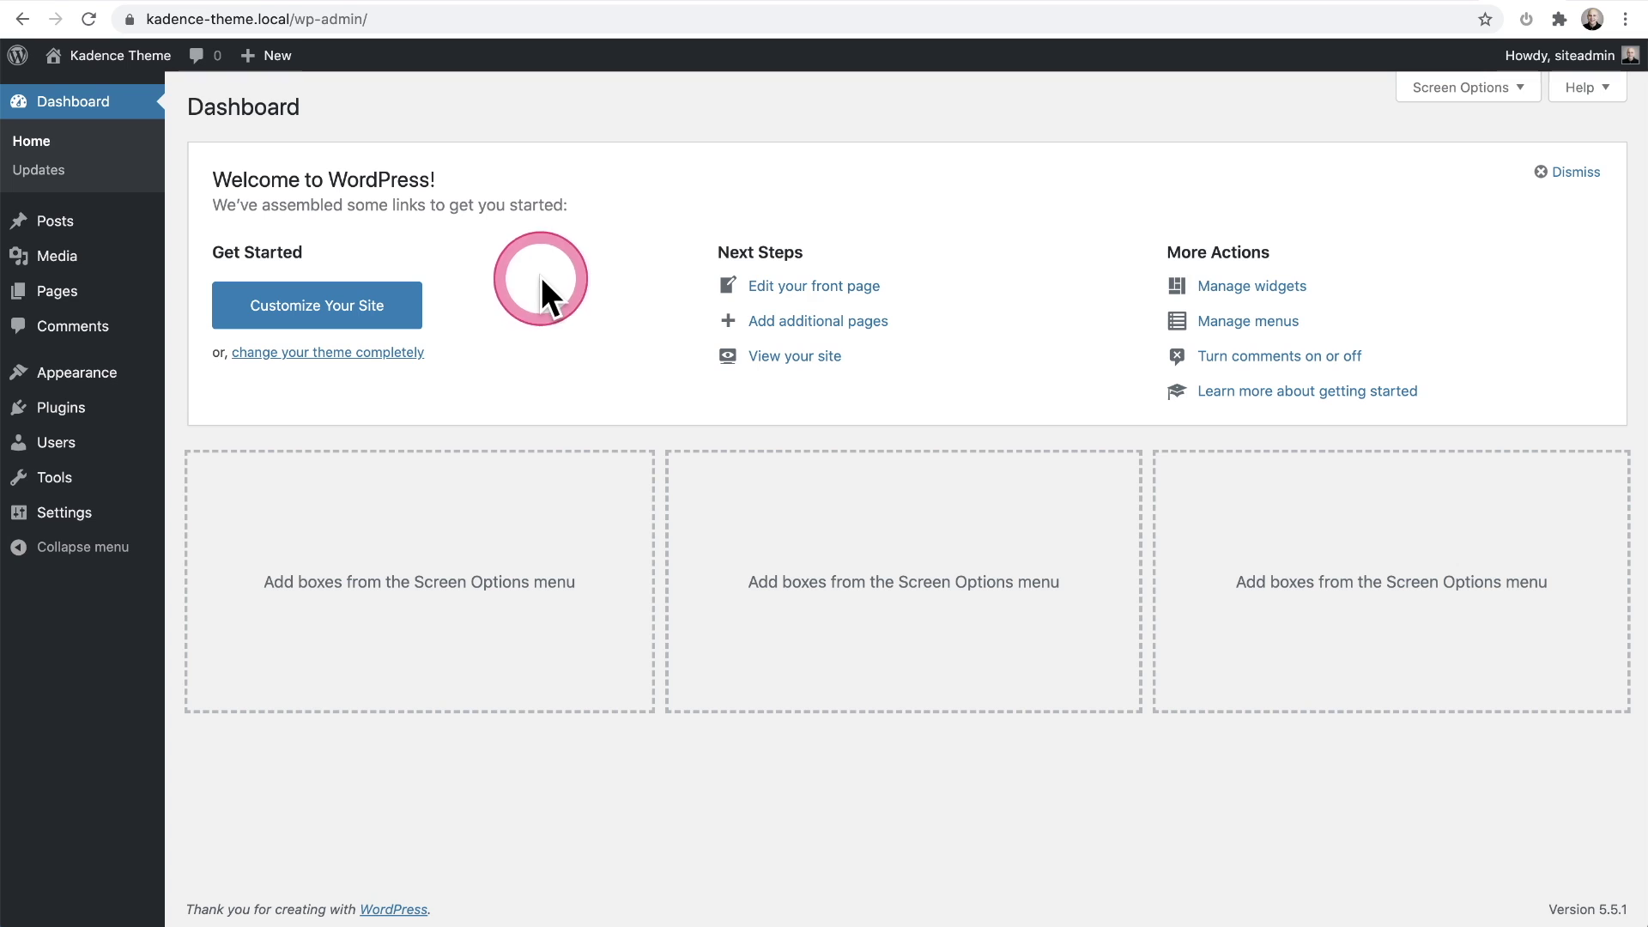
# Step: Customize the theme's general colors, changing the first color of global Palette 1 to pink DA68C5
pyautogui.moveTo(101, 382)
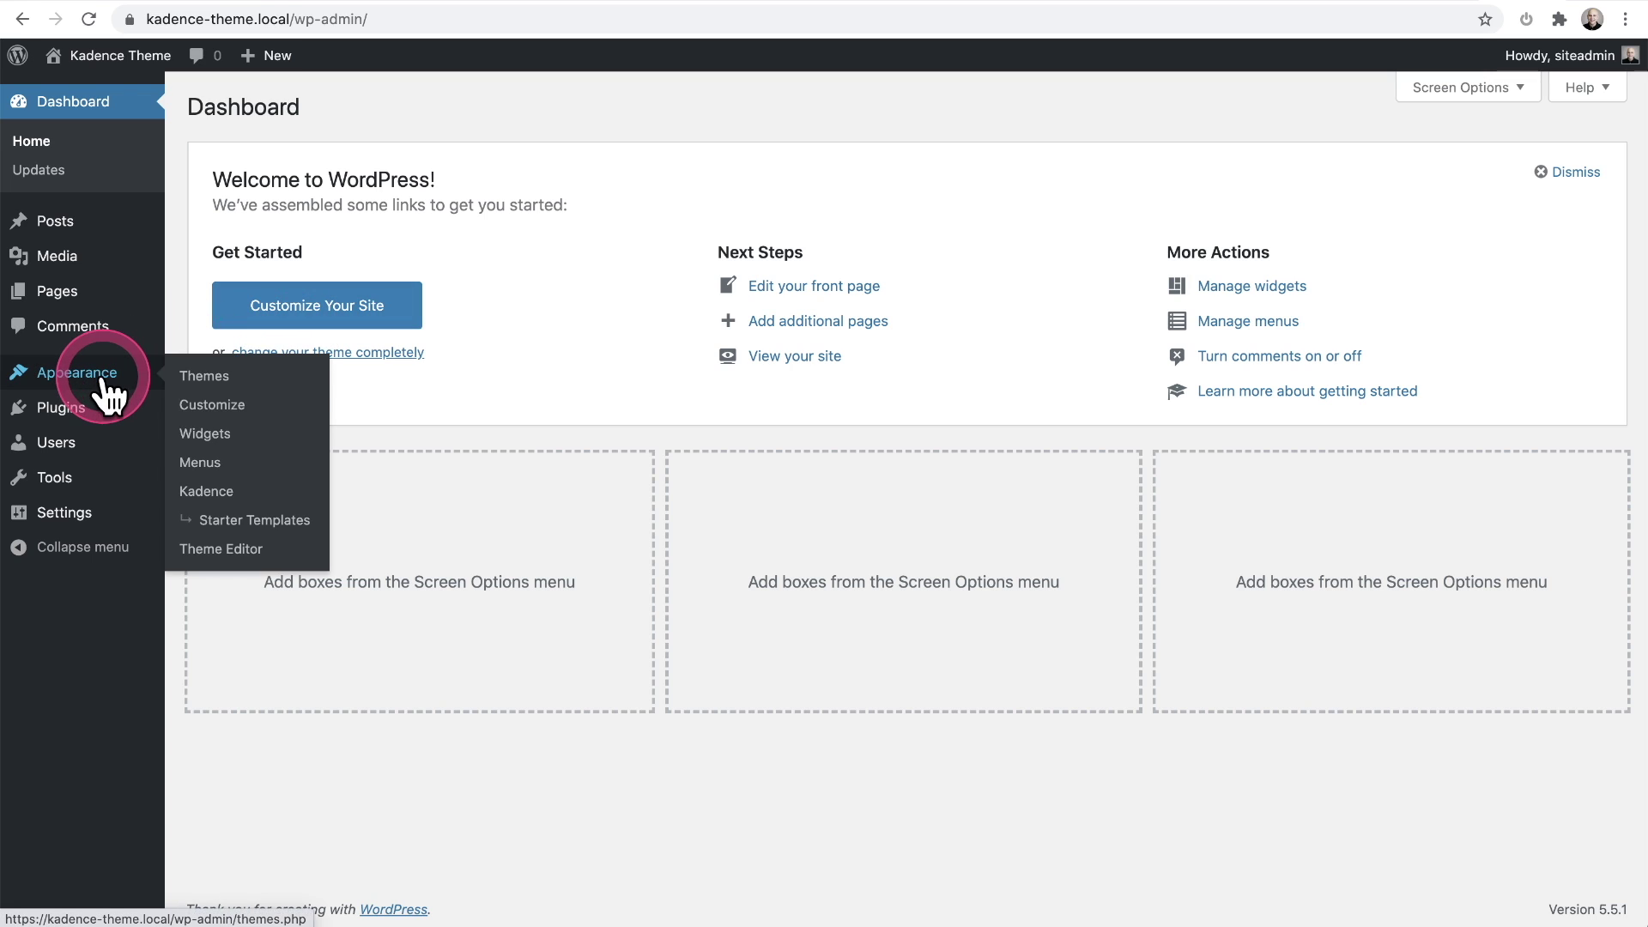
pyautogui.click(228, 412)
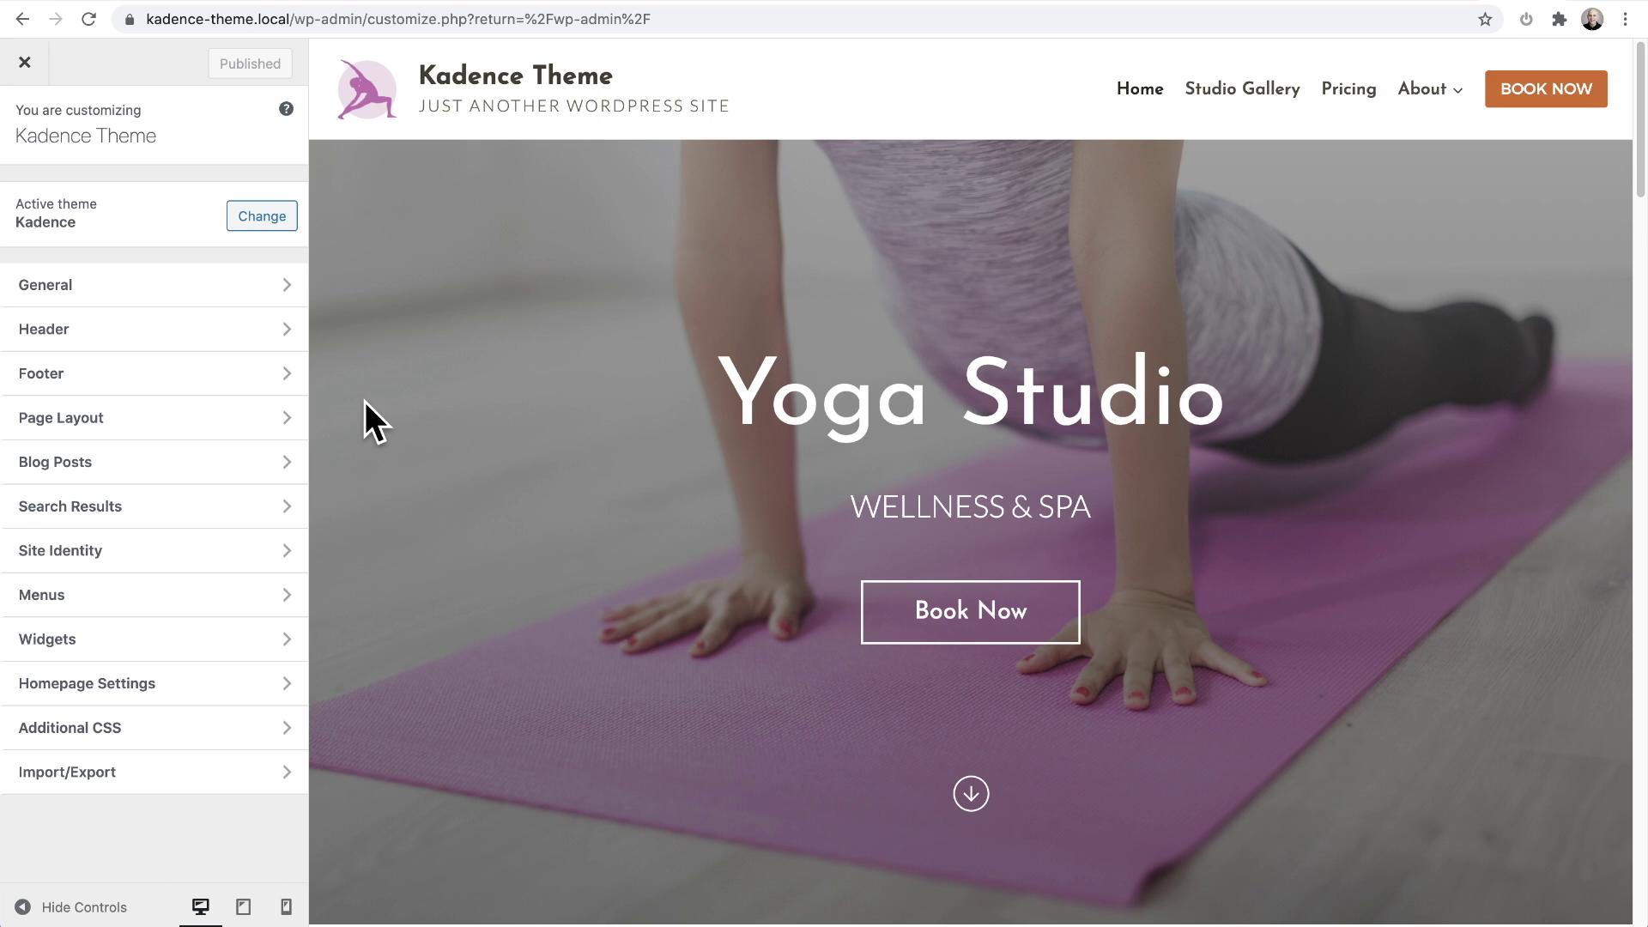
pyautogui.click(116, 292)
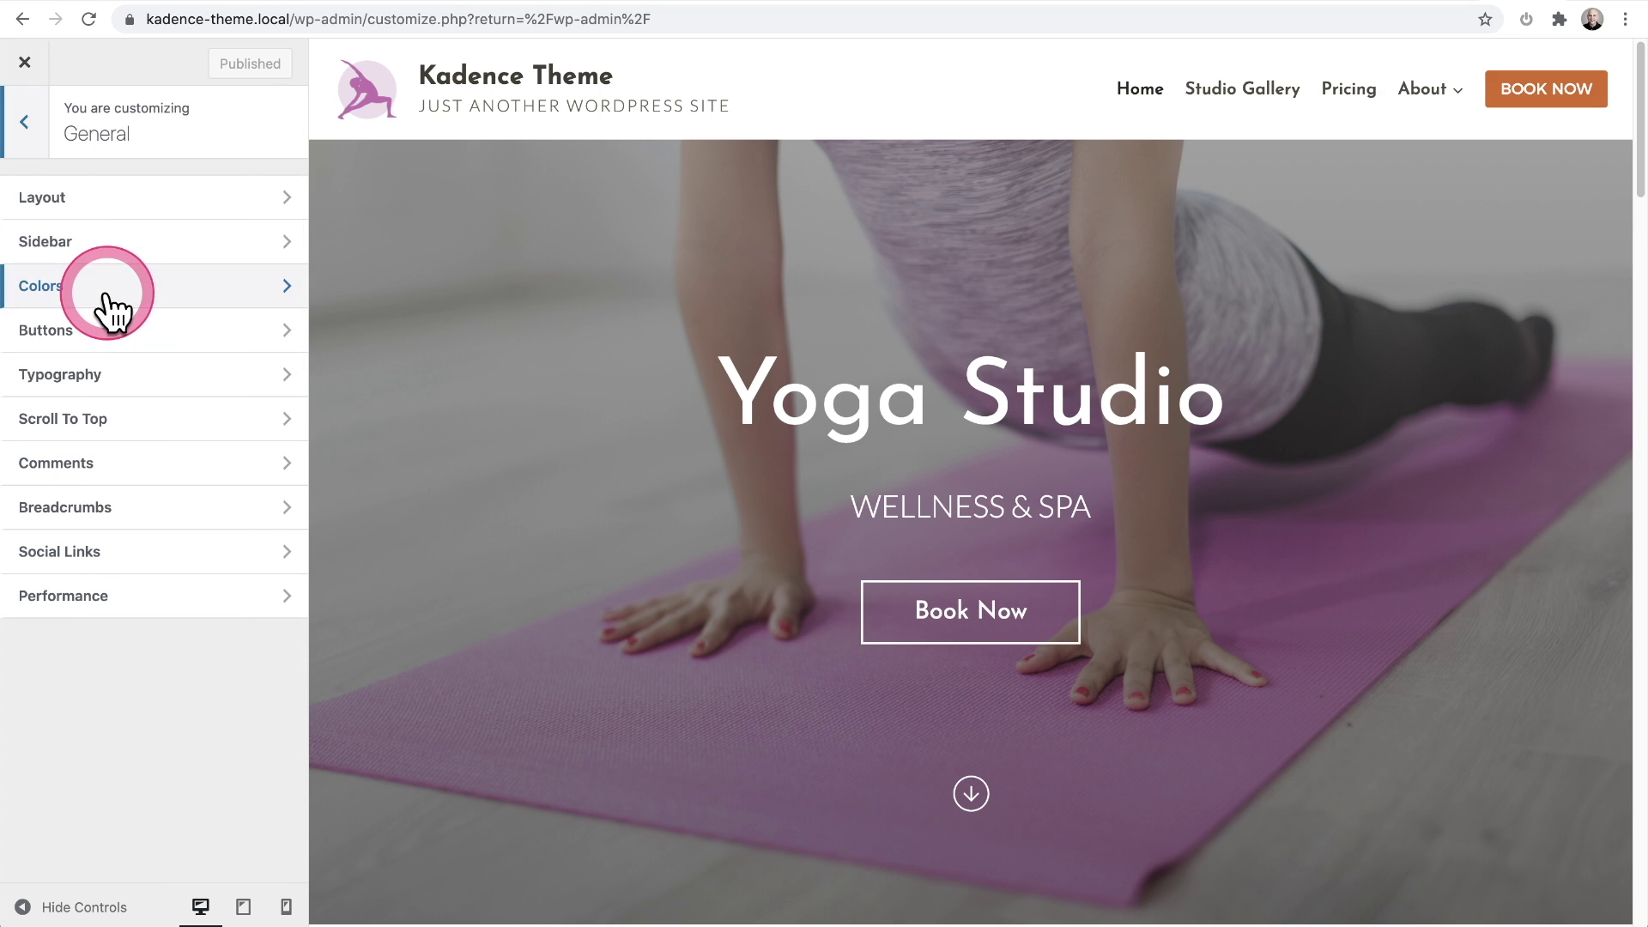
pyautogui.click(106, 295)
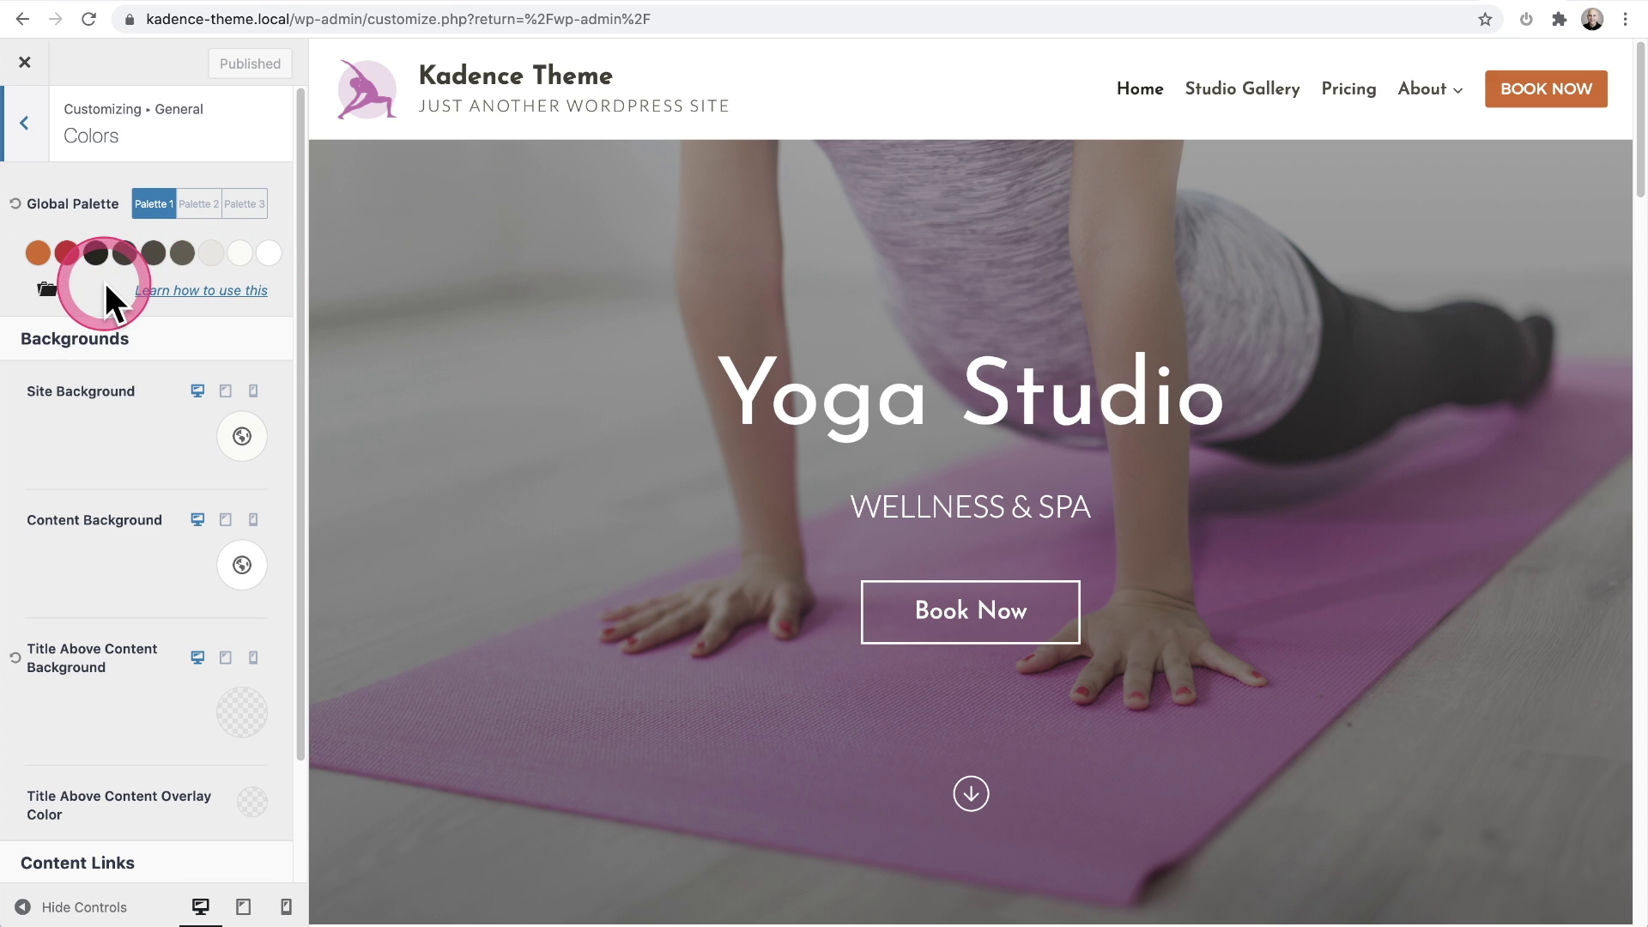
pyautogui.click(38, 256)
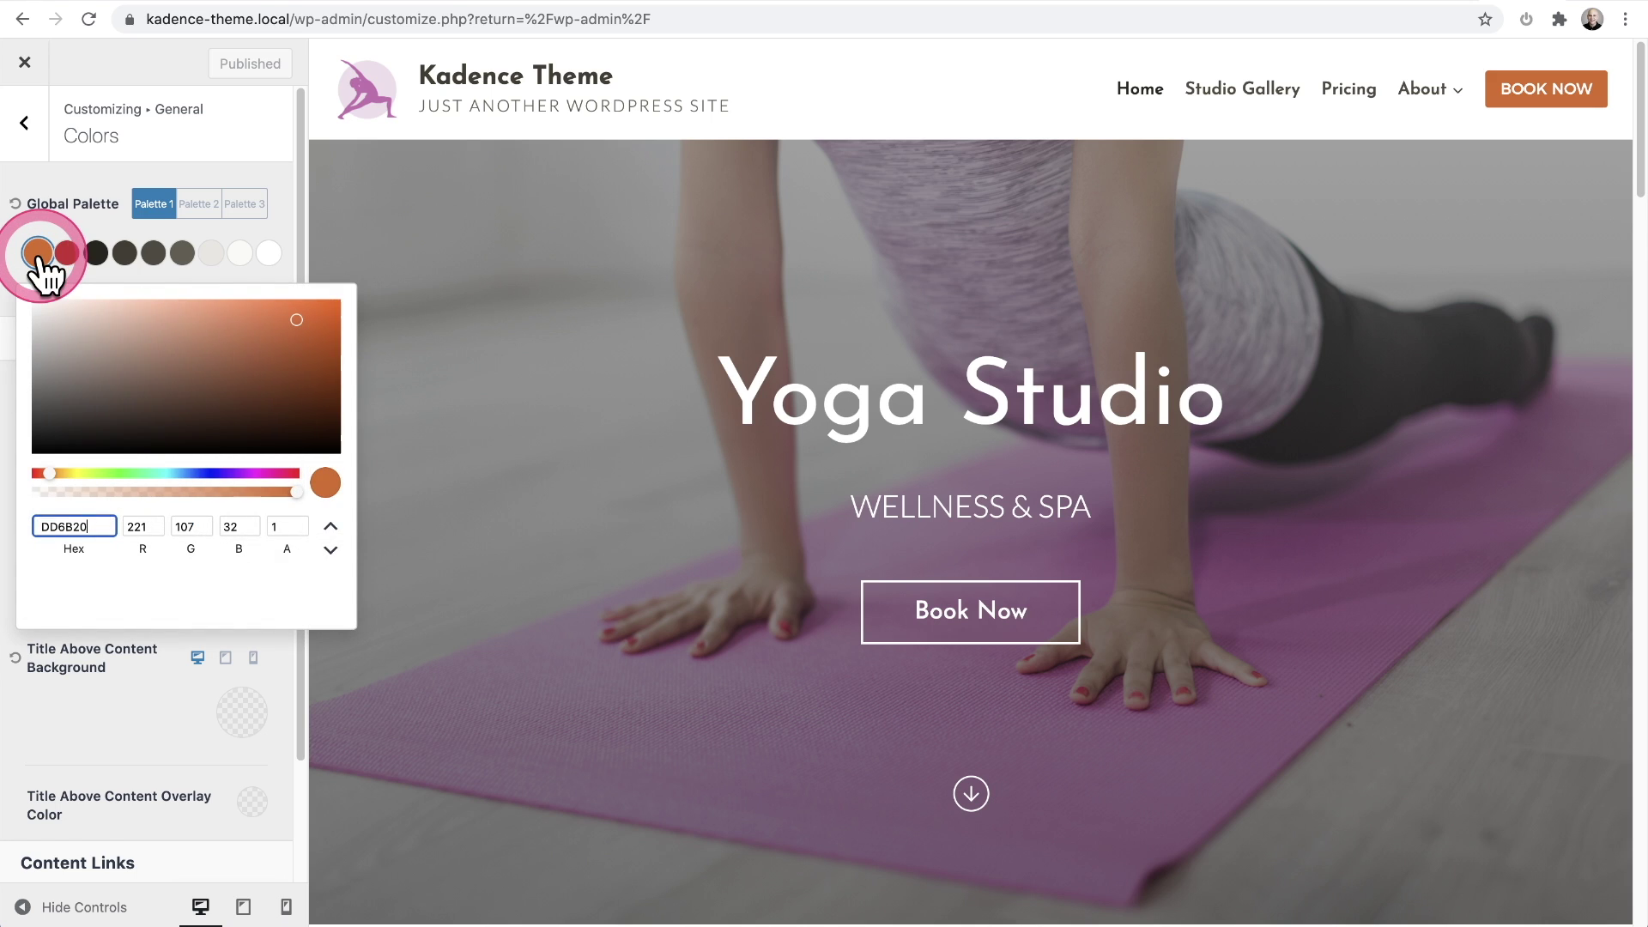
pyautogui.click(263, 473)
pyautogui.click(194, 322)
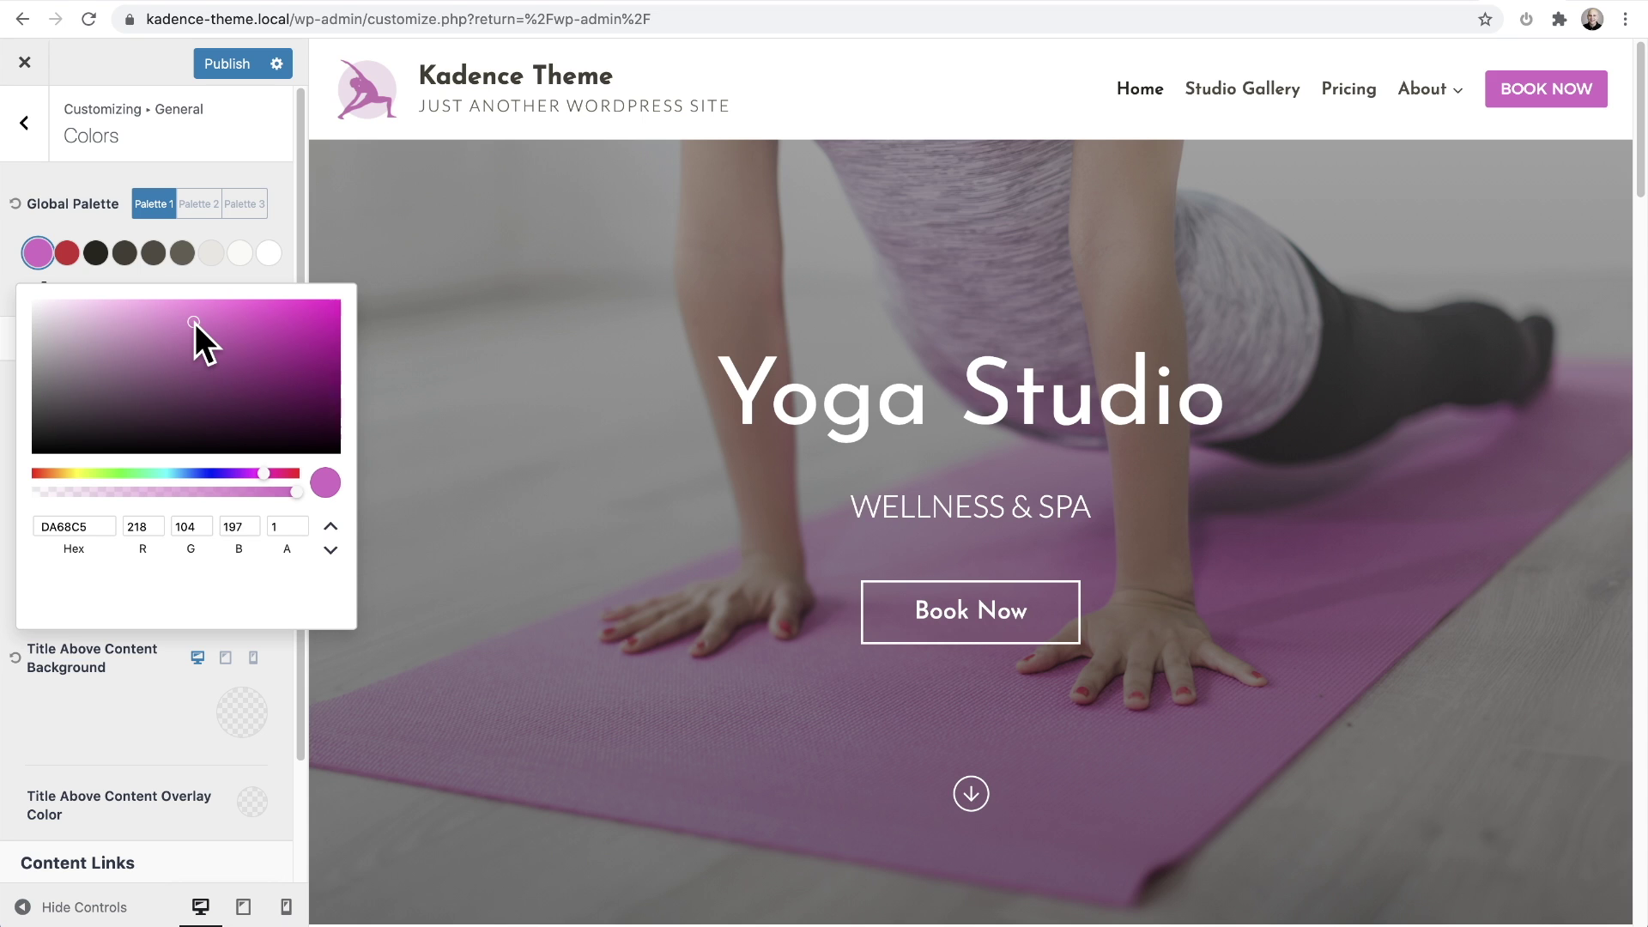
# Step: Check the accent color on the homepage, refine the first palette color to CC5BBD and change the second to dark purple
pyautogui.click(513, 322)
pyautogui.scroll(-6, 559, 327)
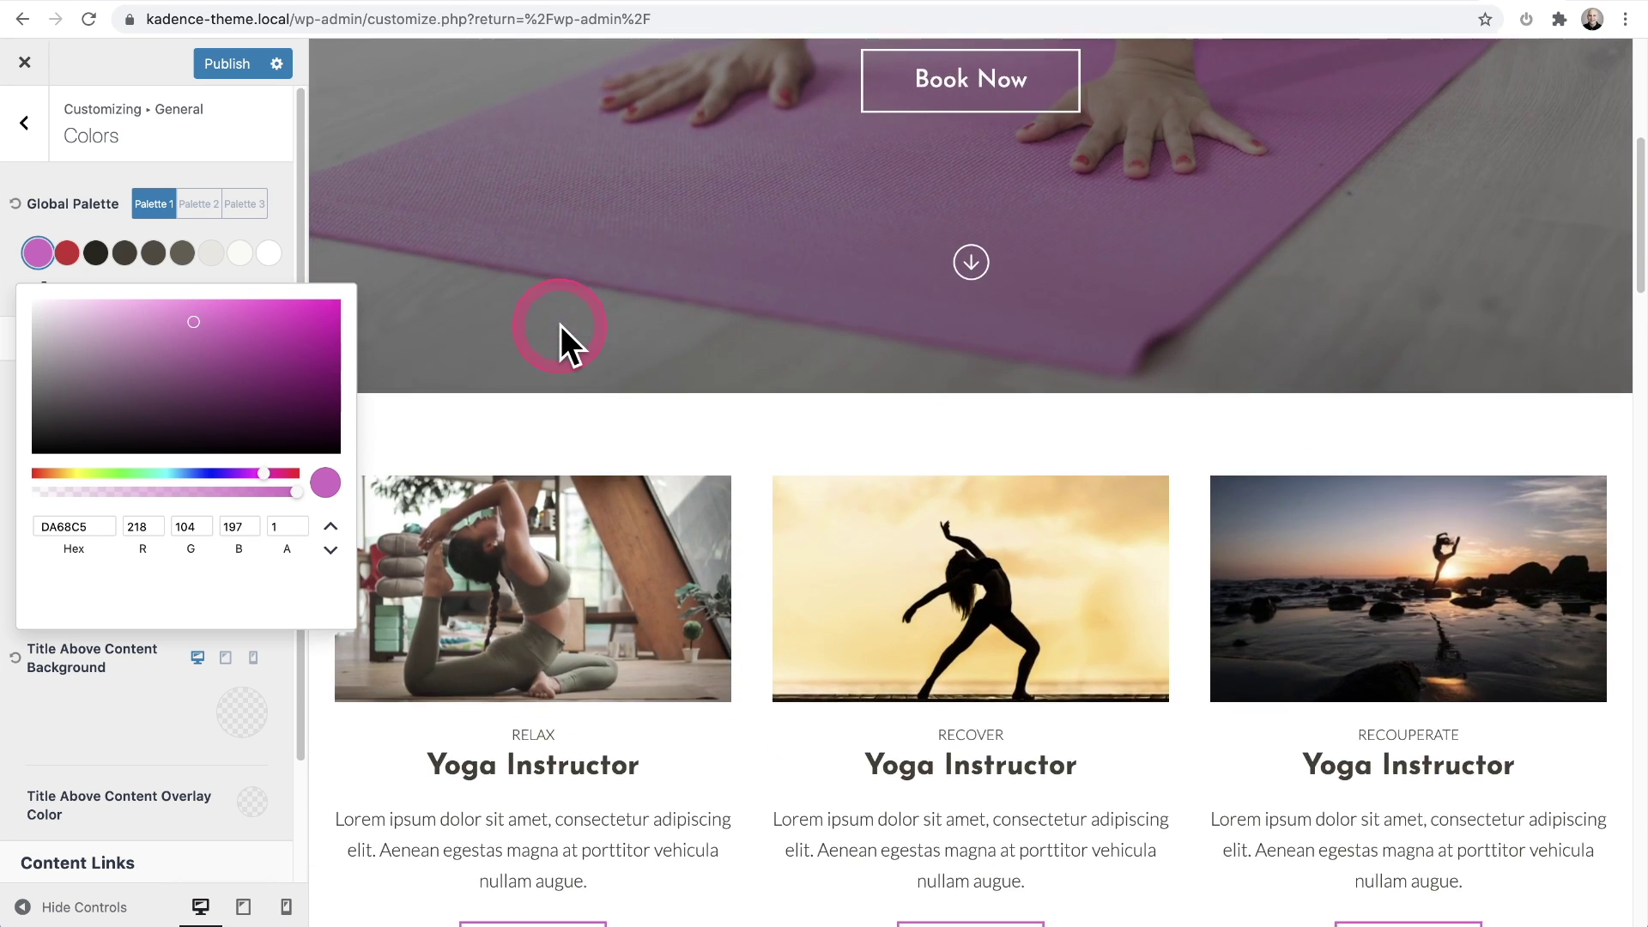
pyautogui.scroll(-7, 560, 326)
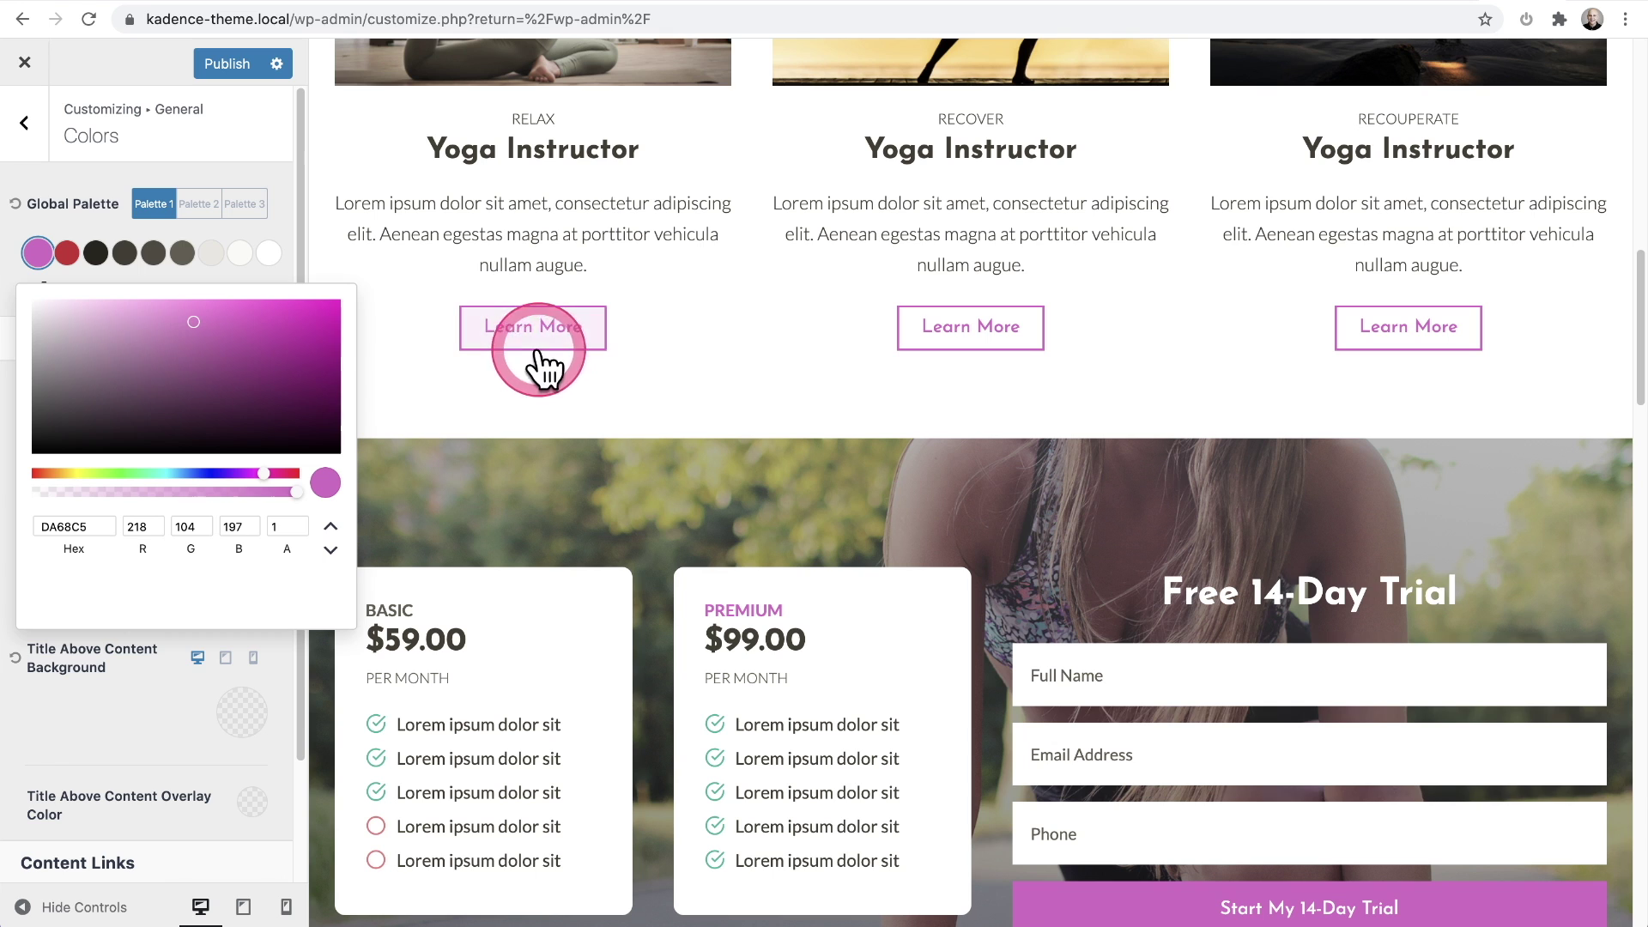
pyautogui.moveTo(544, 431); pyautogui.dragTo(225, 419)
pyautogui.scroll(-2, 584, 453)
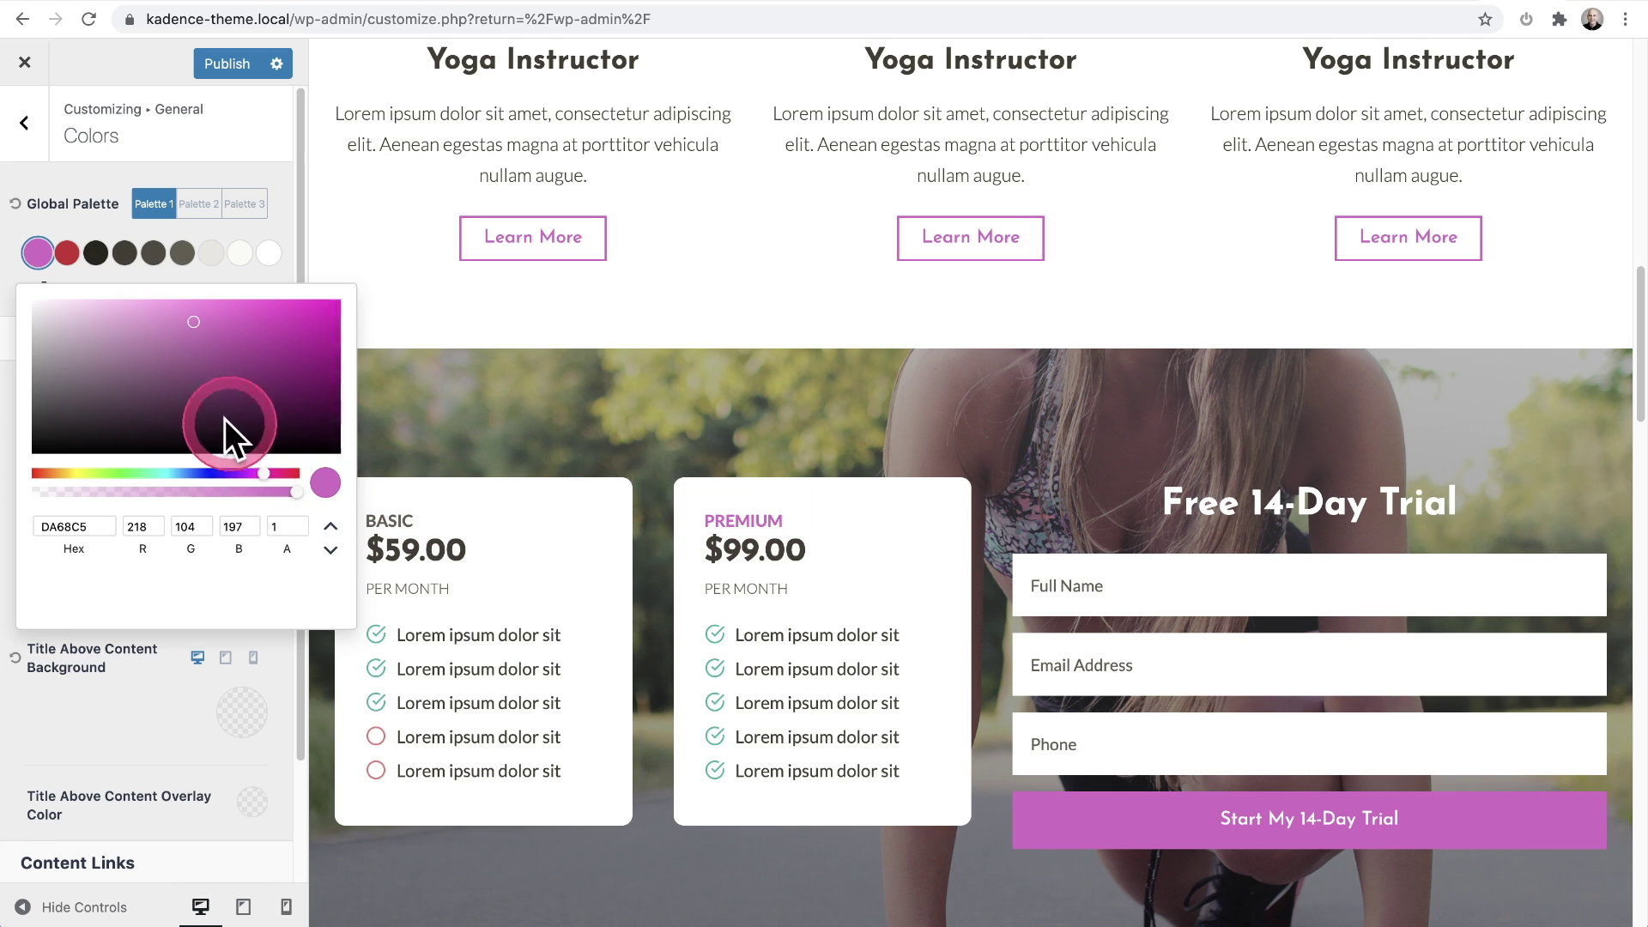
pyautogui.moveTo(191, 333)
pyautogui.mouseDown()
pyautogui.moveTo(257, 420)
pyautogui.moveTo(317, 401)
pyautogui.moveTo(310, 378)
pyautogui.moveTo(306, 464)
pyautogui.moveTo(203, 328)
pyautogui.mouseUp()
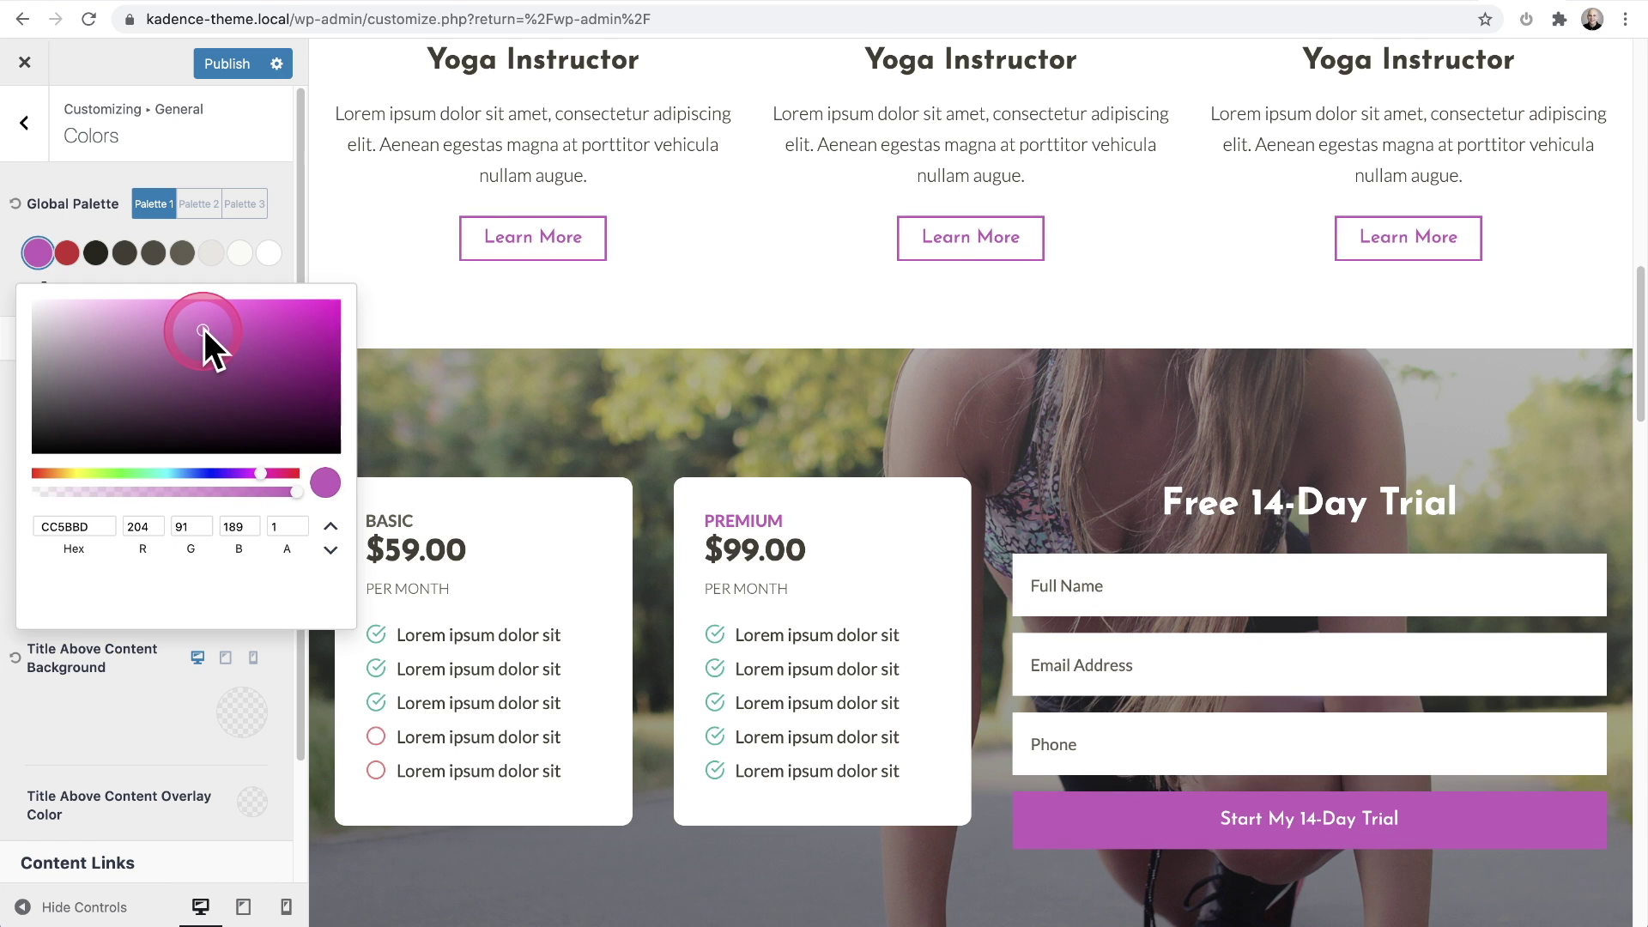
pyautogui.click(70, 219)
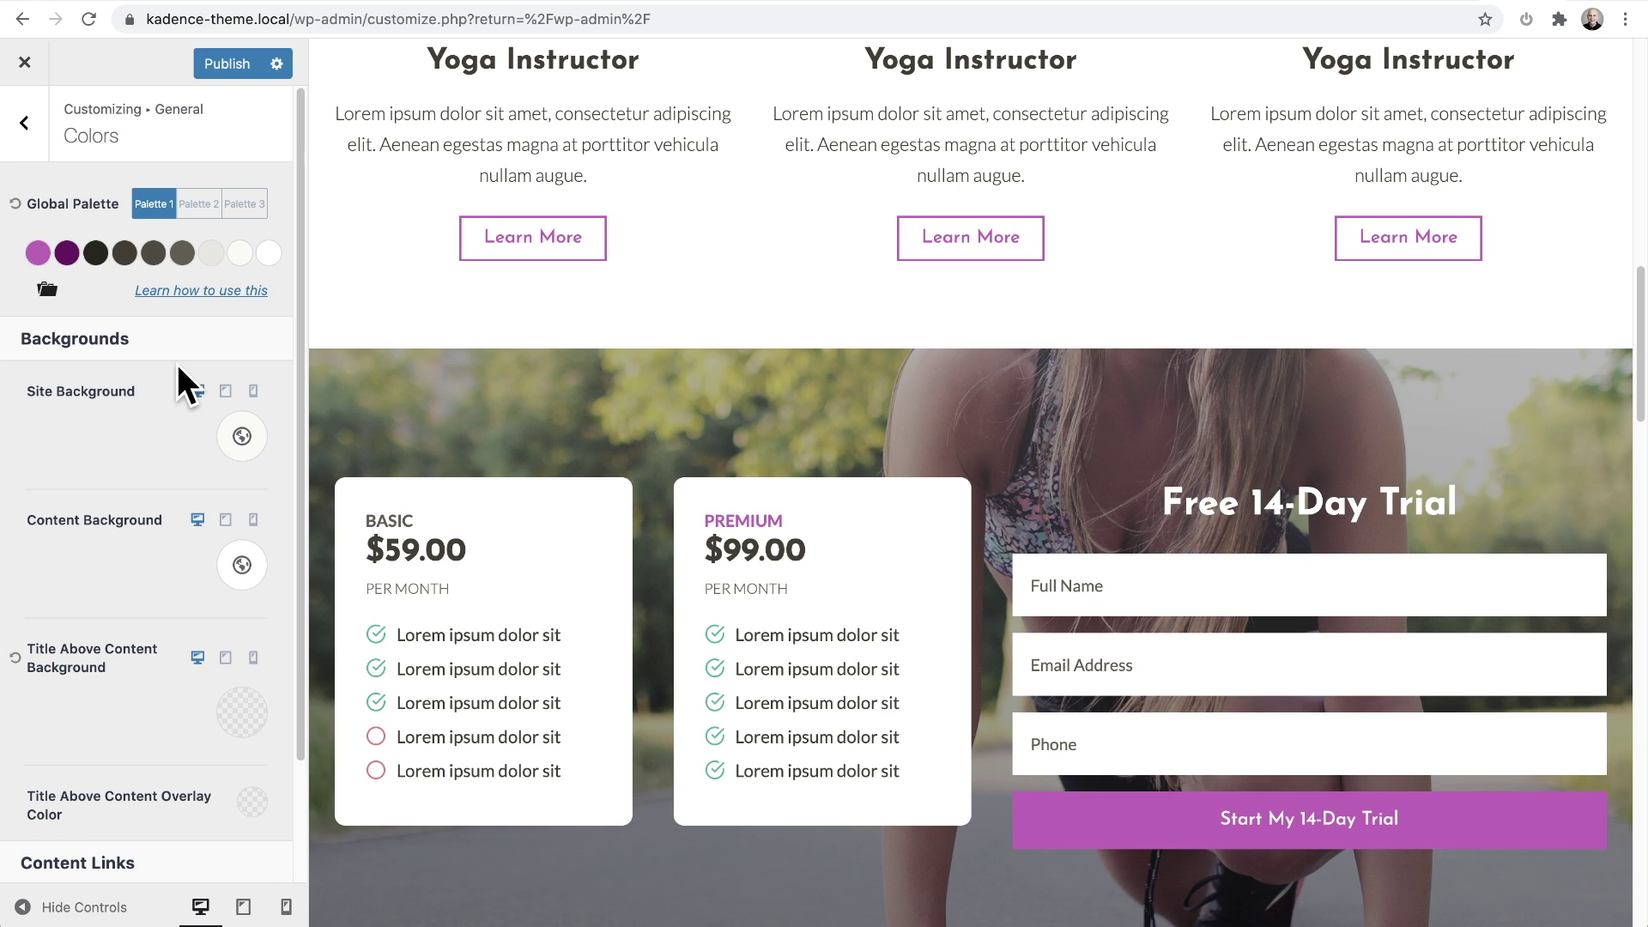
# Step: Open the general typography settings and examine the H1 font's color, family, style and per-device size options
pyautogui.click(31, 126)
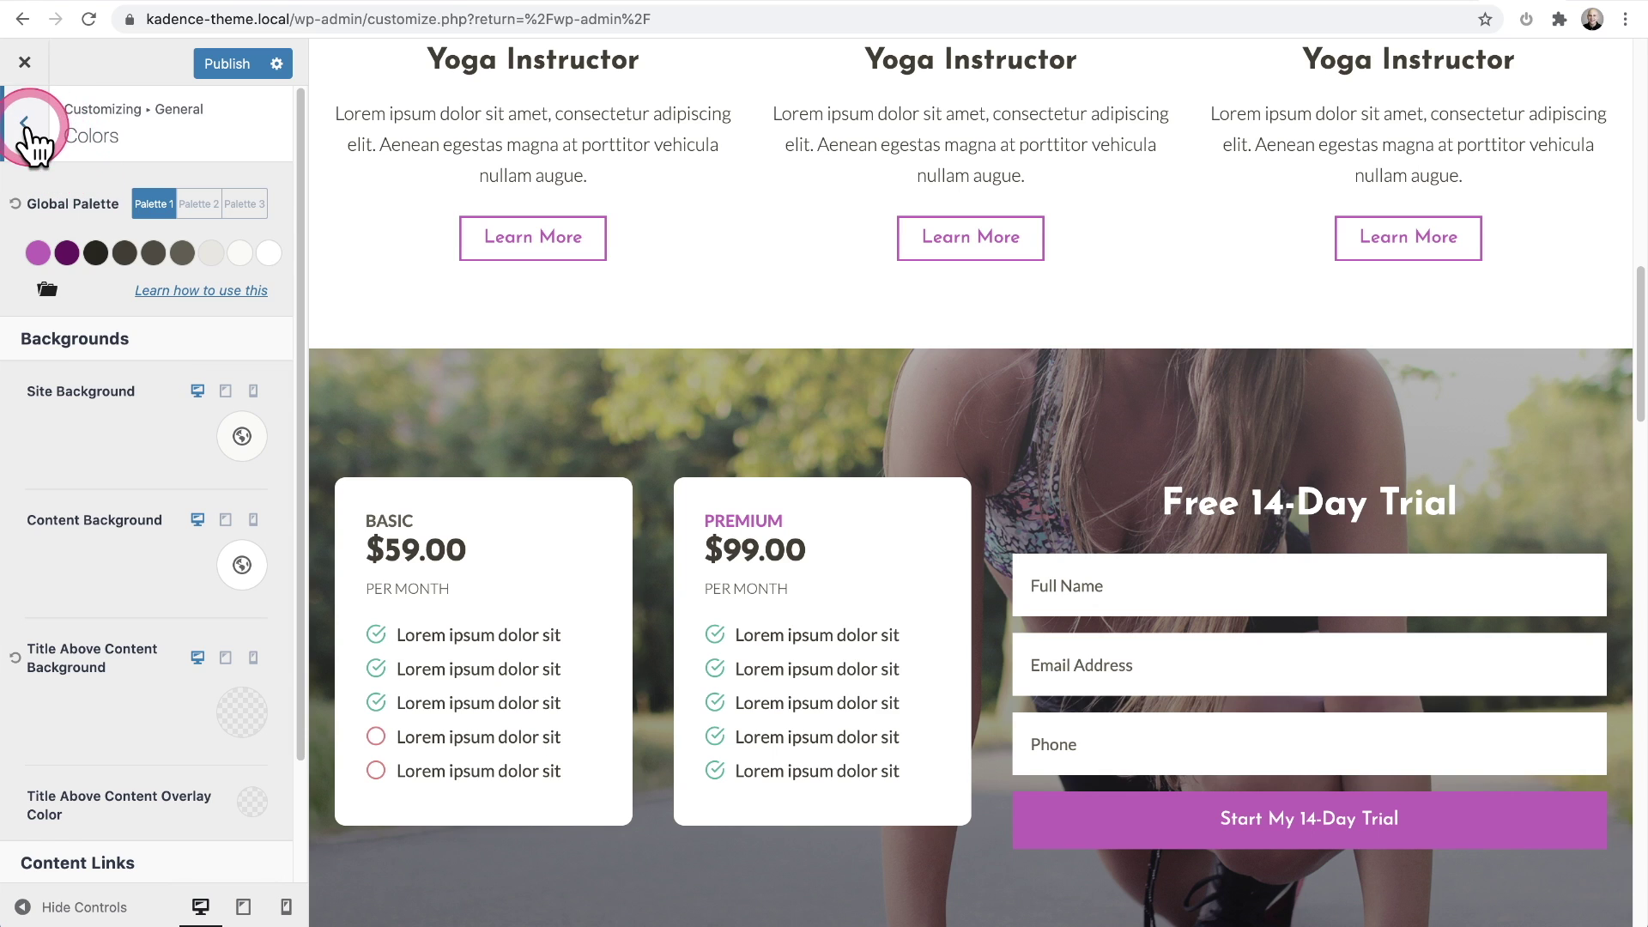
pyautogui.click(82, 328)
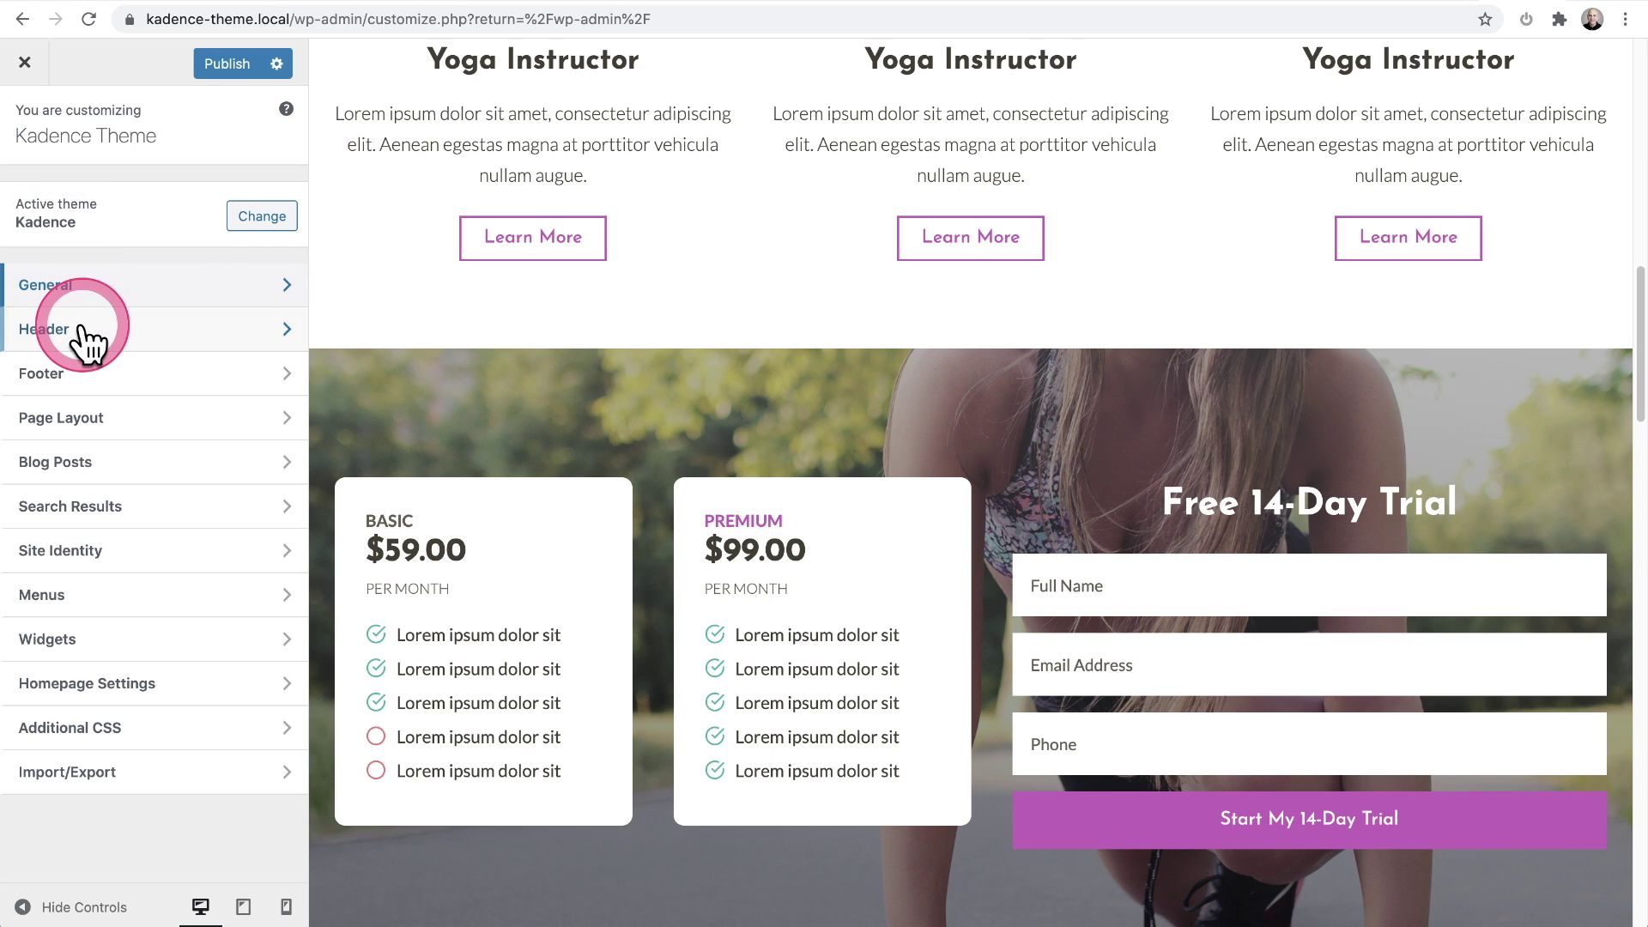
pyautogui.click(58, 288)
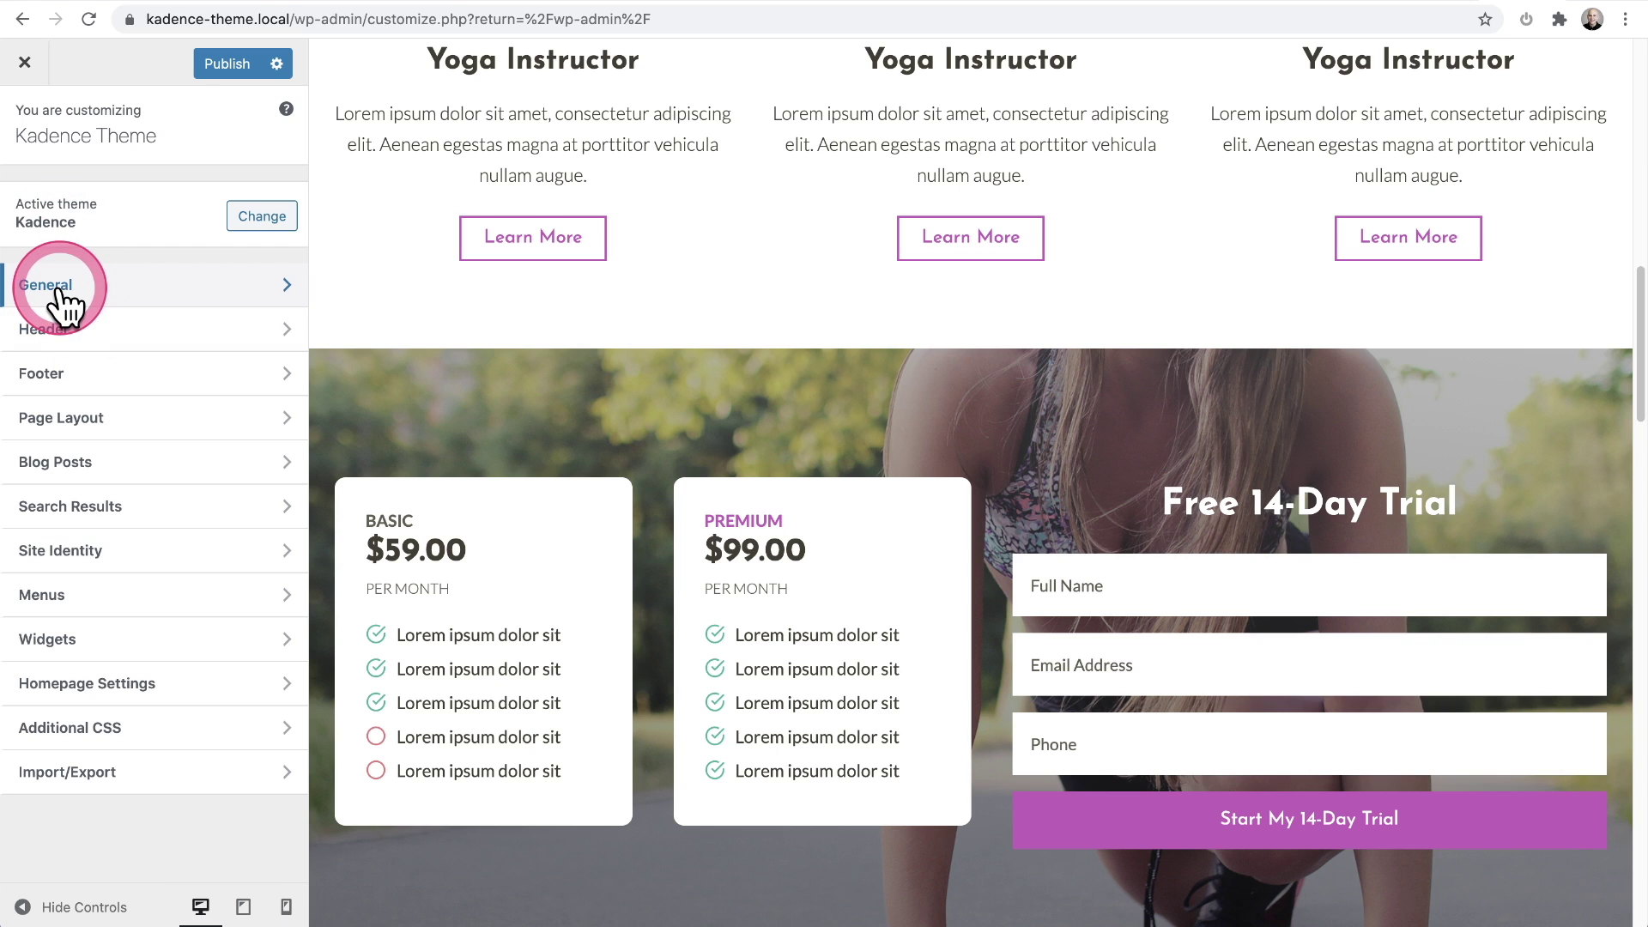
pyautogui.click(102, 377)
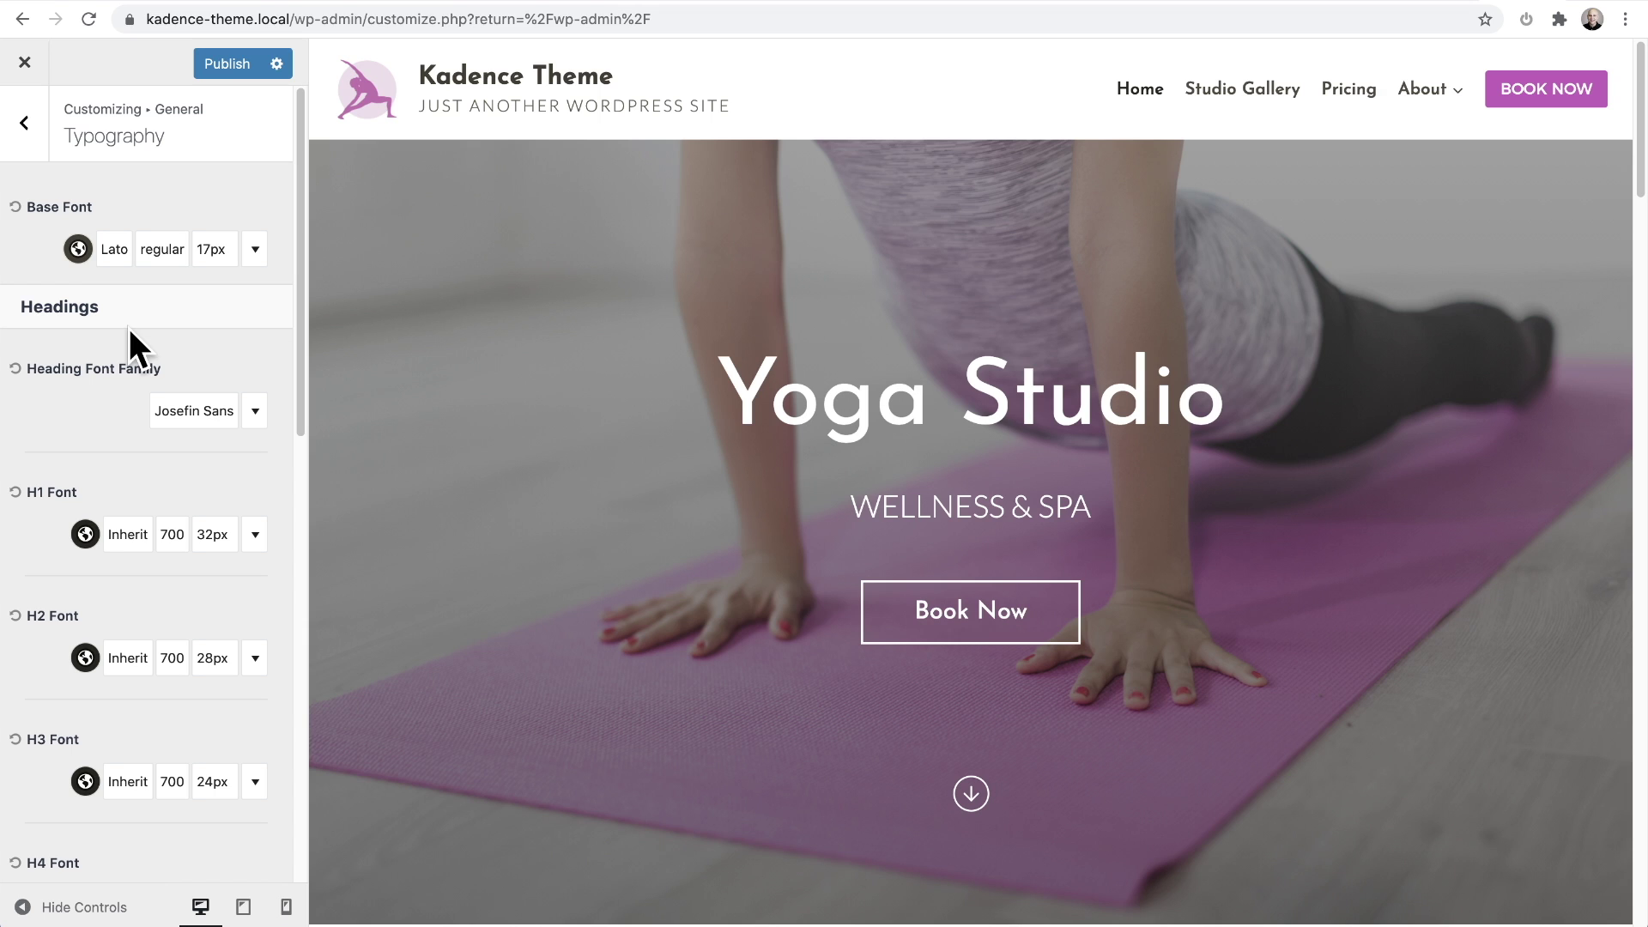
pyautogui.click(86, 538)
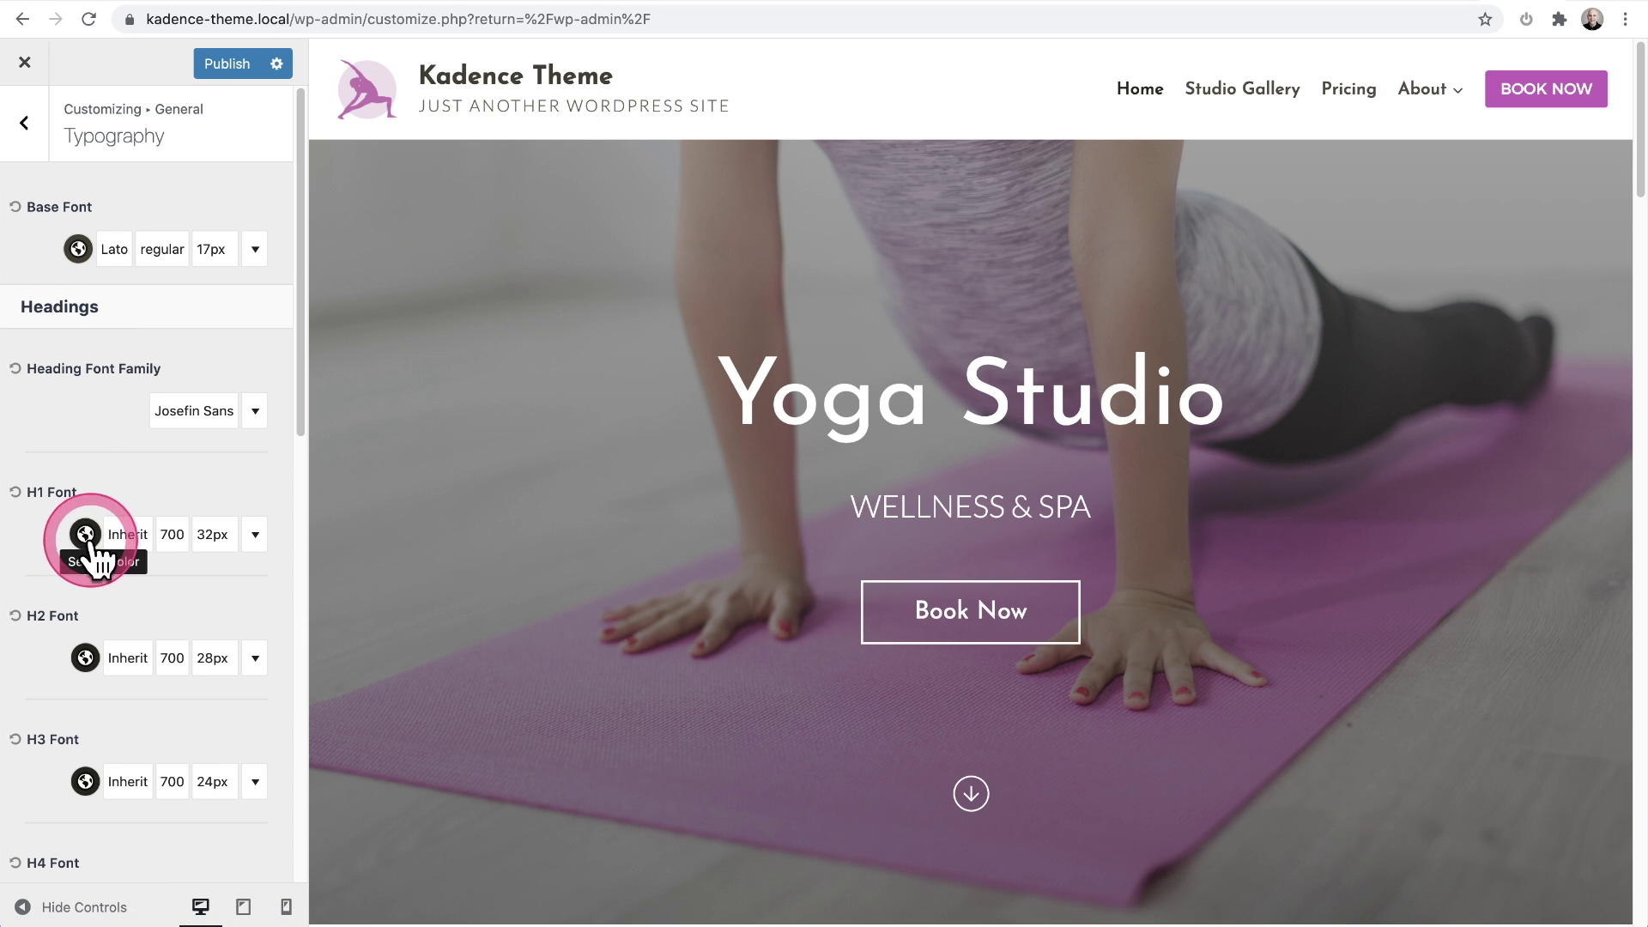
pyautogui.click(129, 541)
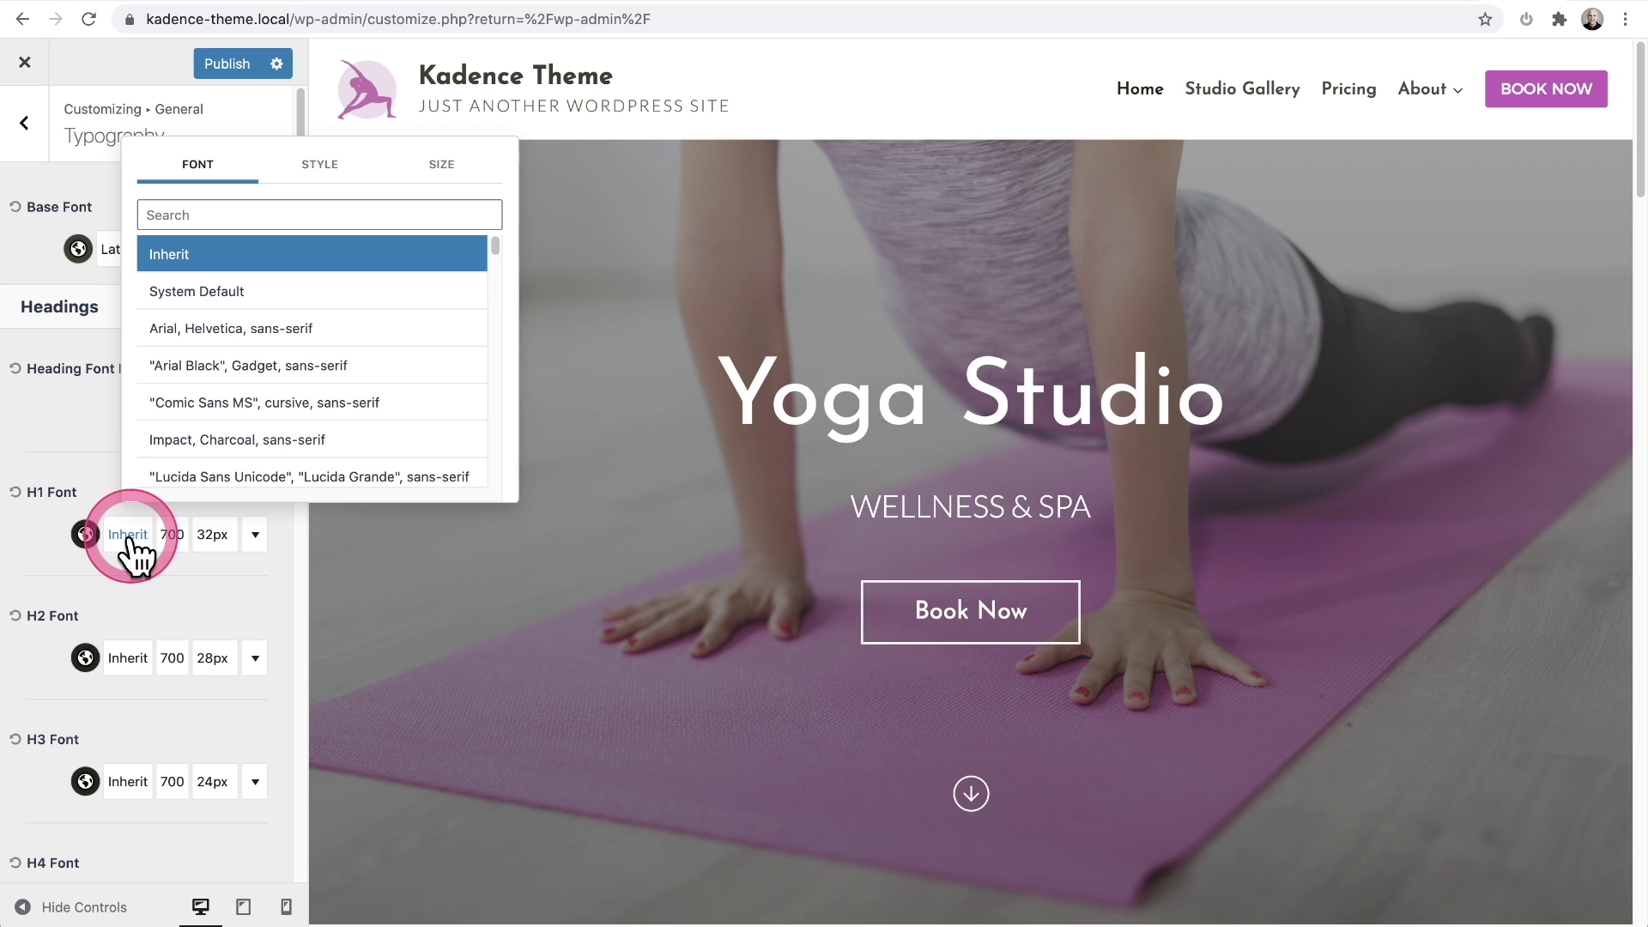
pyautogui.click(129, 543)
pyautogui.click(286, 257)
pyautogui.click(313, 168)
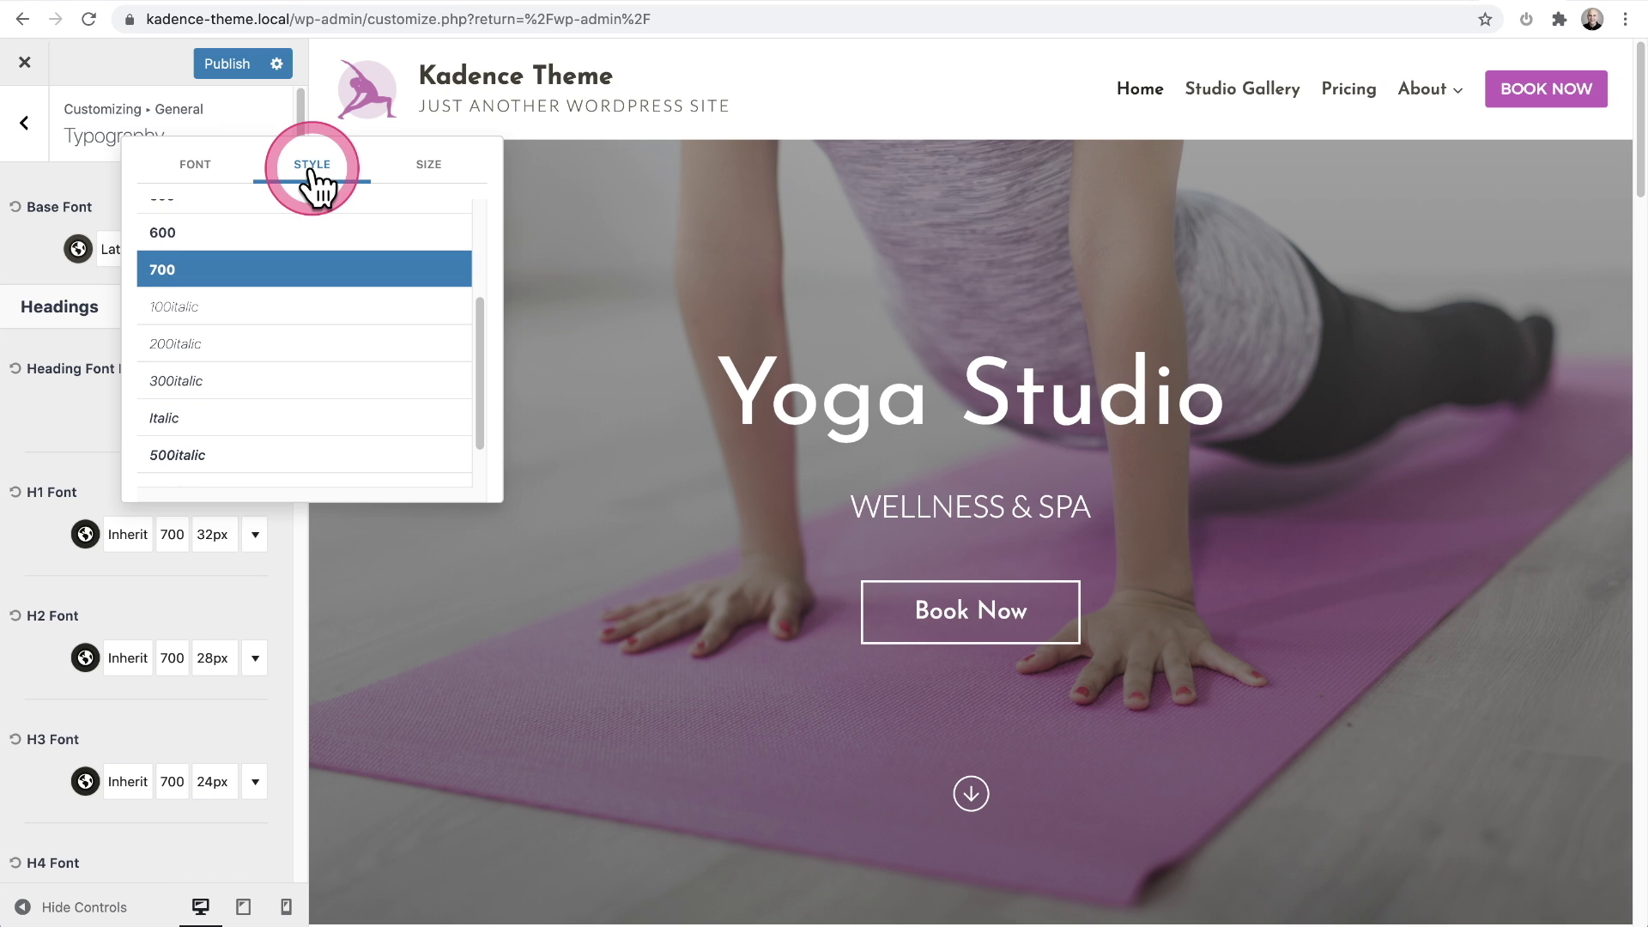
pyautogui.click(421, 171)
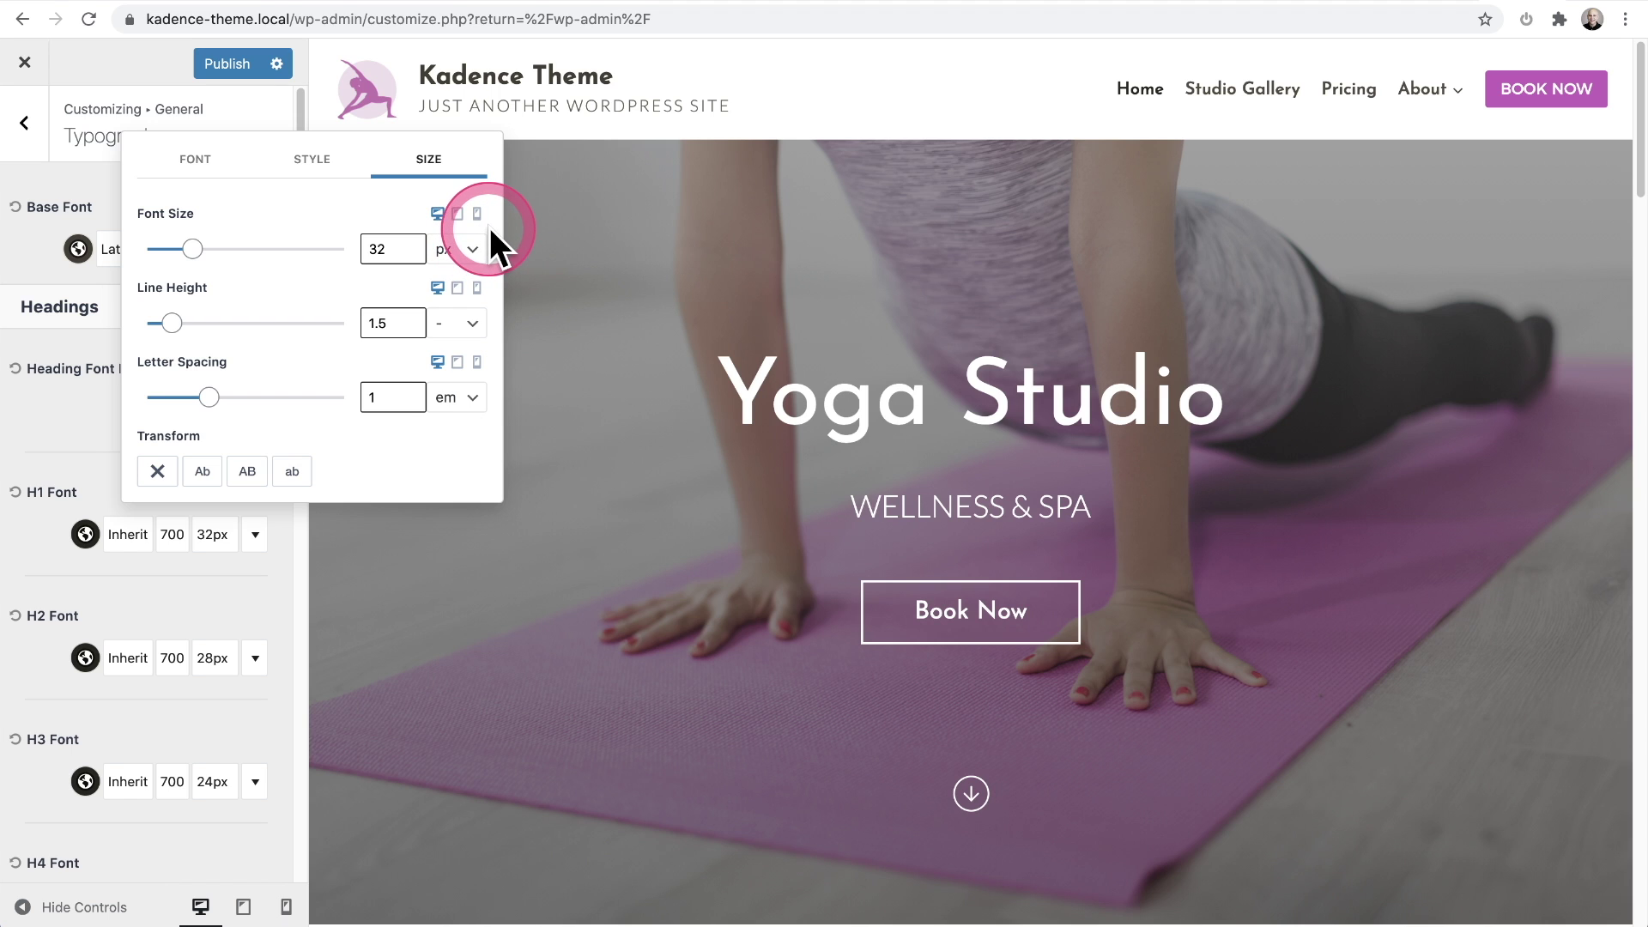
pyautogui.click(458, 214)
pyautogui.click(476, 215)
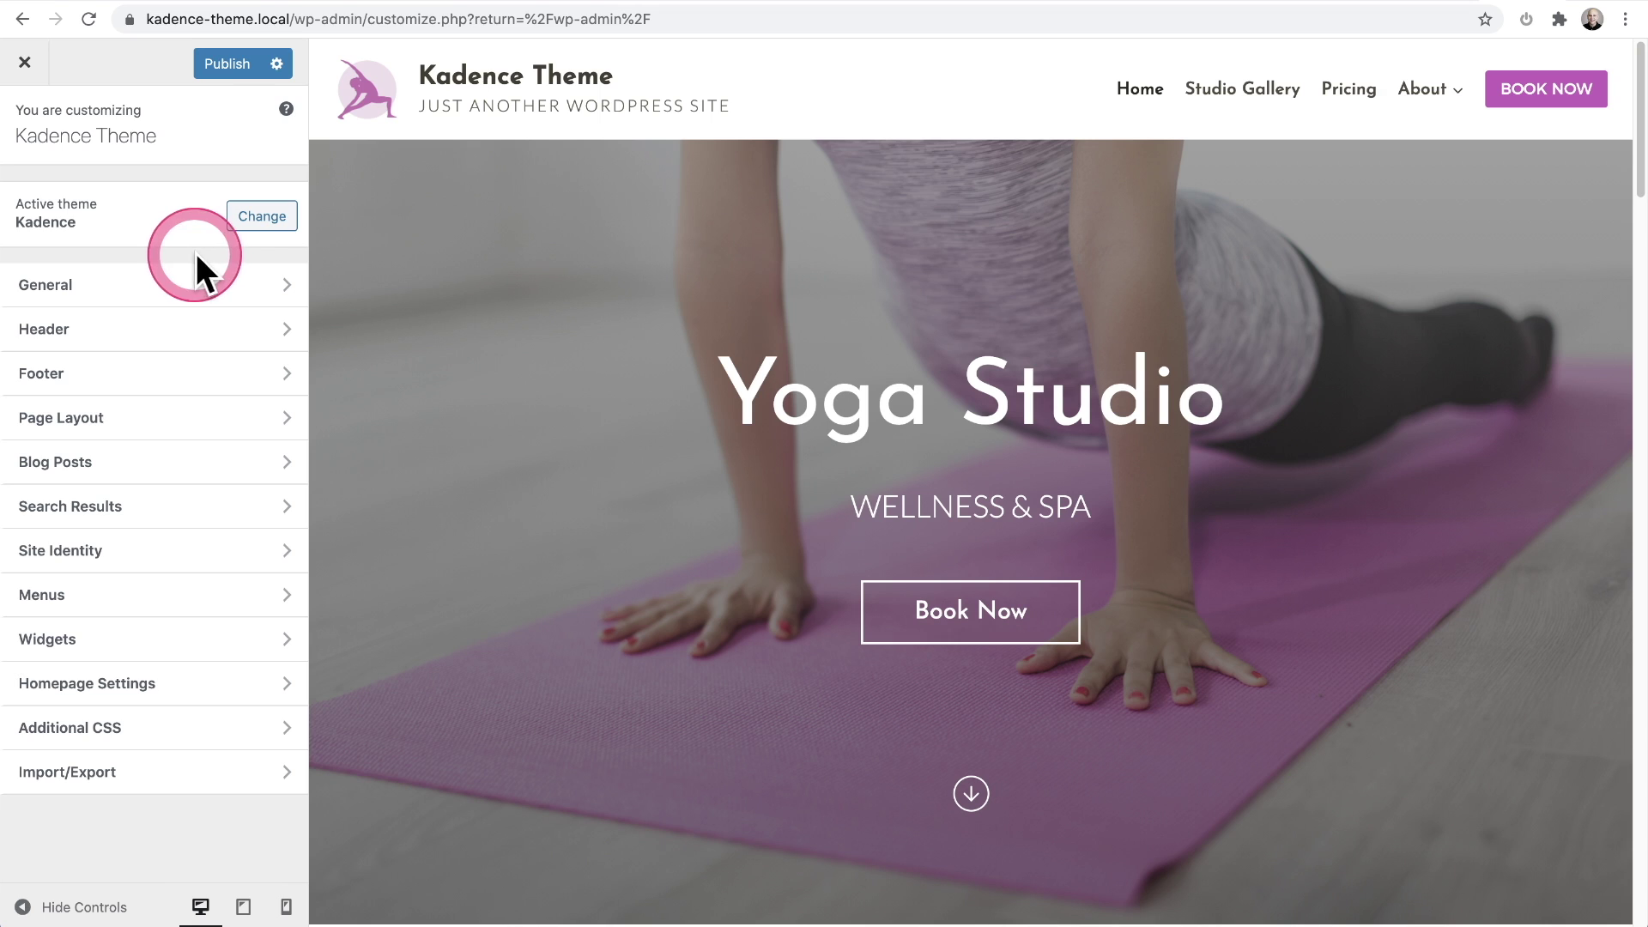
# Step: Open the header builder and move the Primary Navigation to the center section of the desktop main row
pyautogui.click(89, 337)
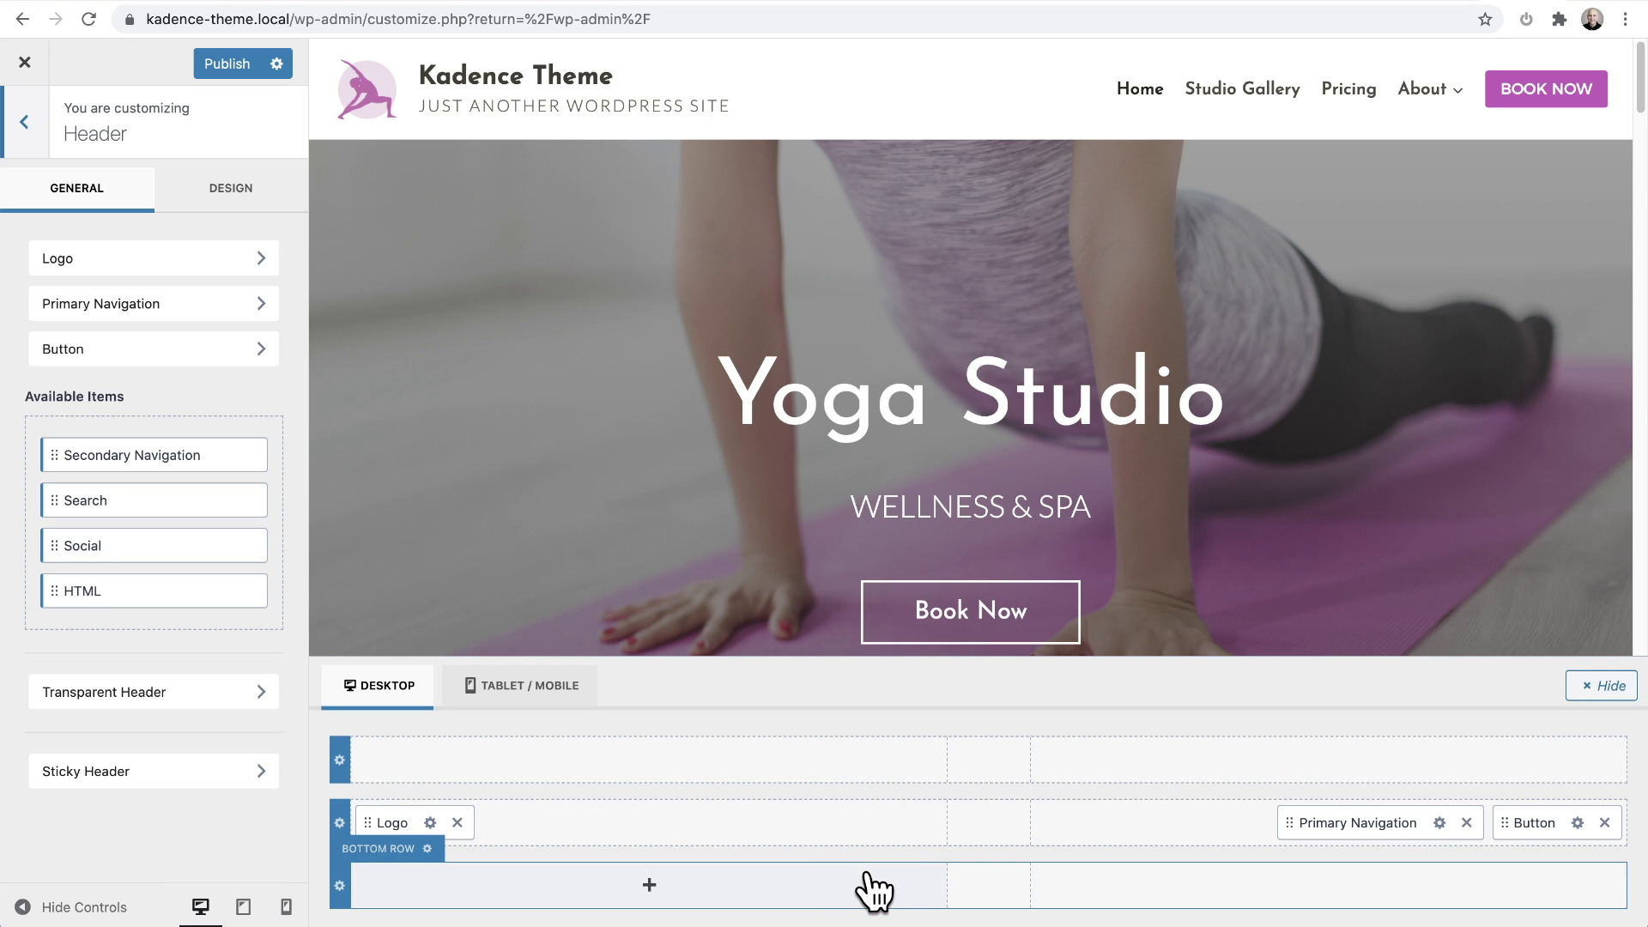
pyautogui.moveTo(711, 825); pyautogui.dragTo(1169, 818)
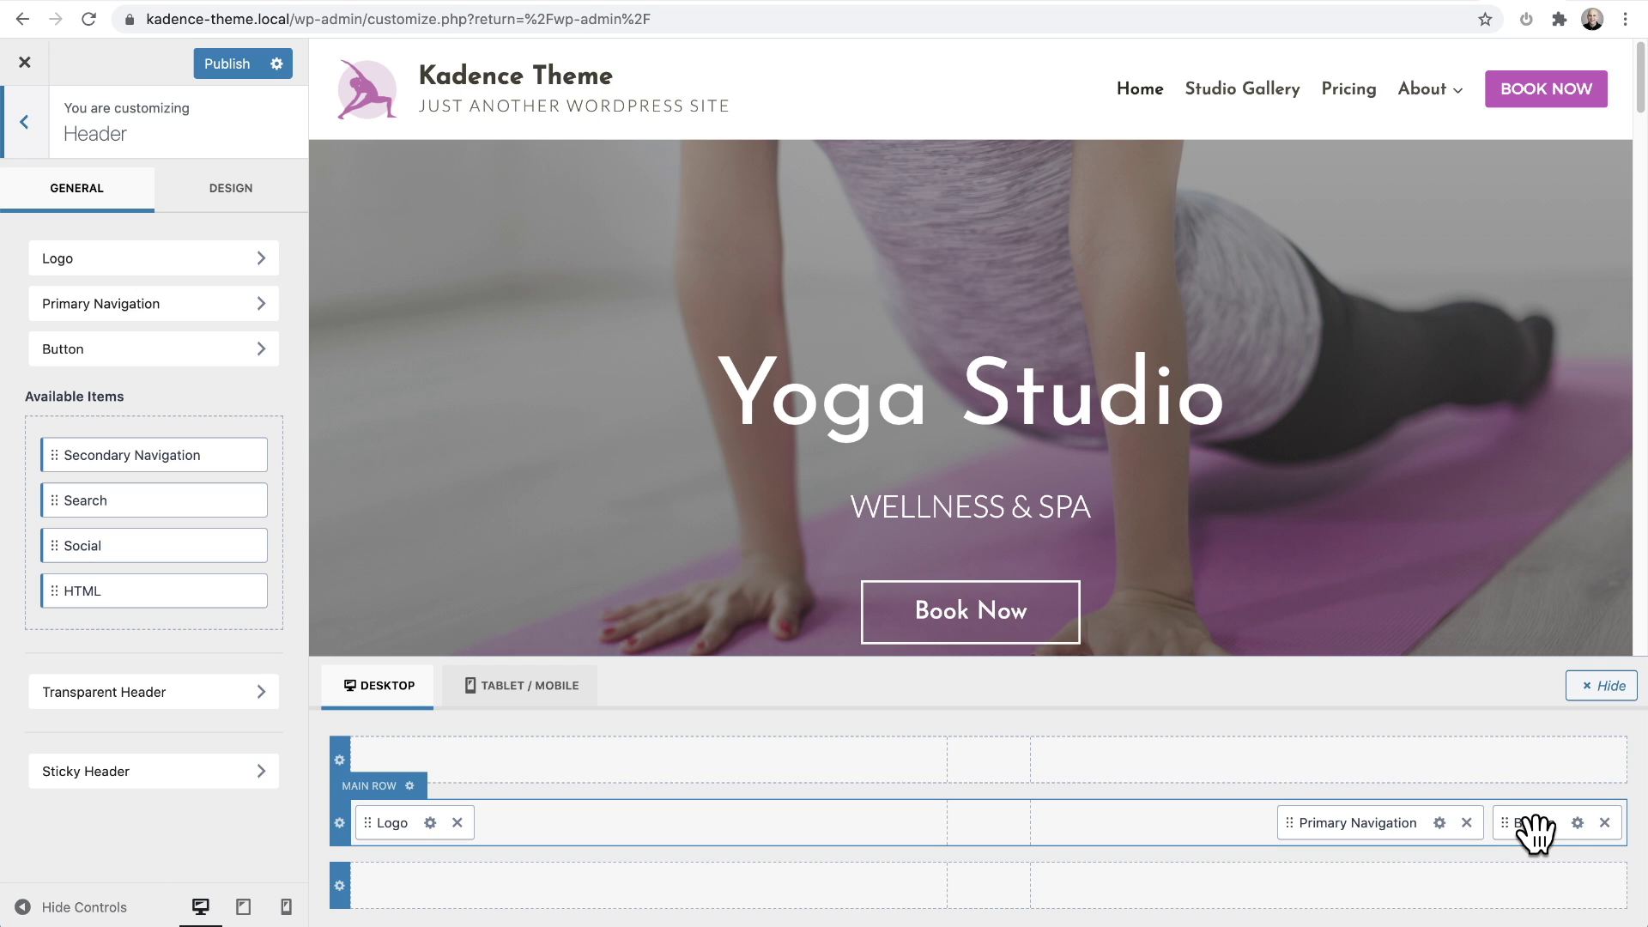
pyautogui.click(902, 66)
pyautogui.click(1323, 744)
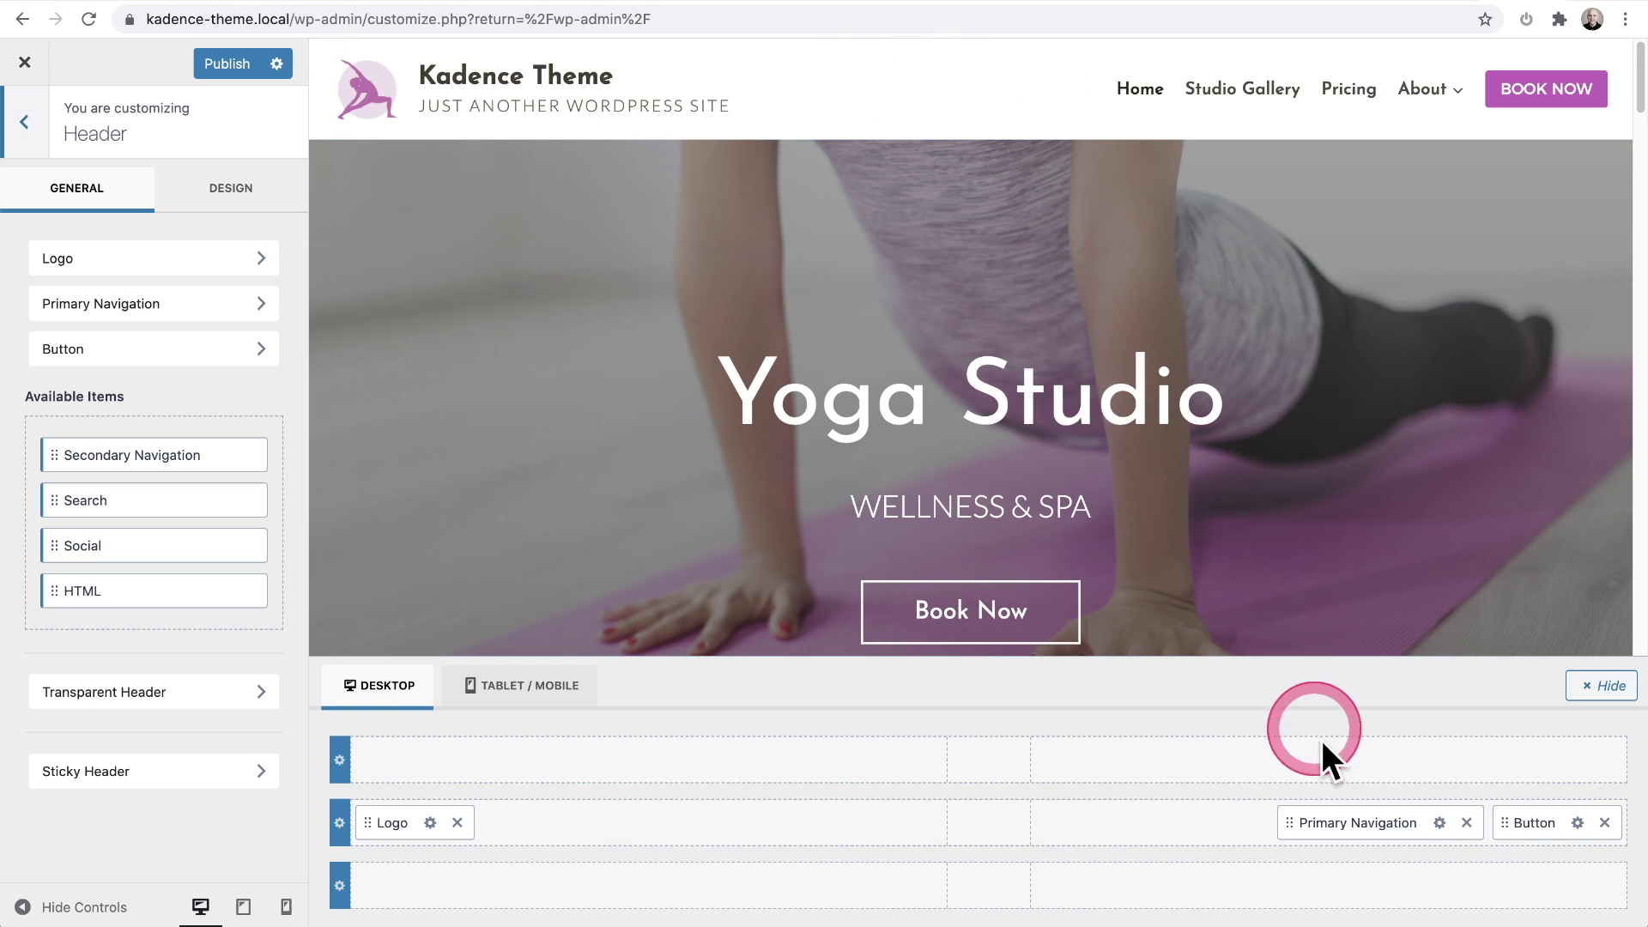
pyautogui.moveTo(1383, 816); pyautogui.dragTo(1005, 833)
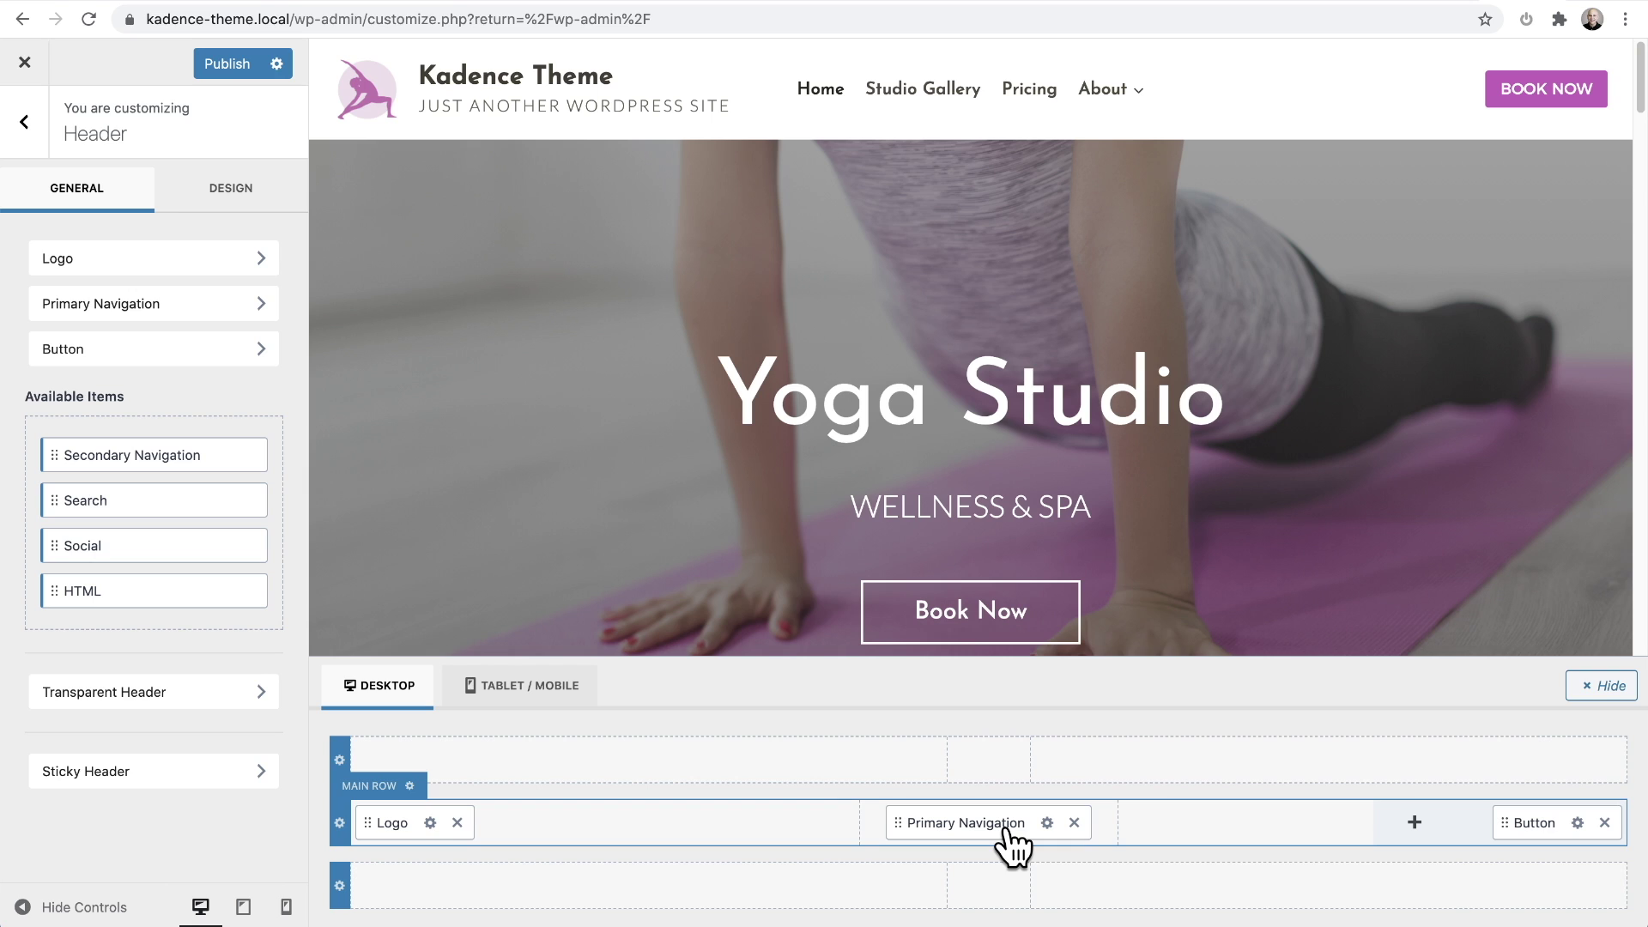
pyautogui.click(987, 820)
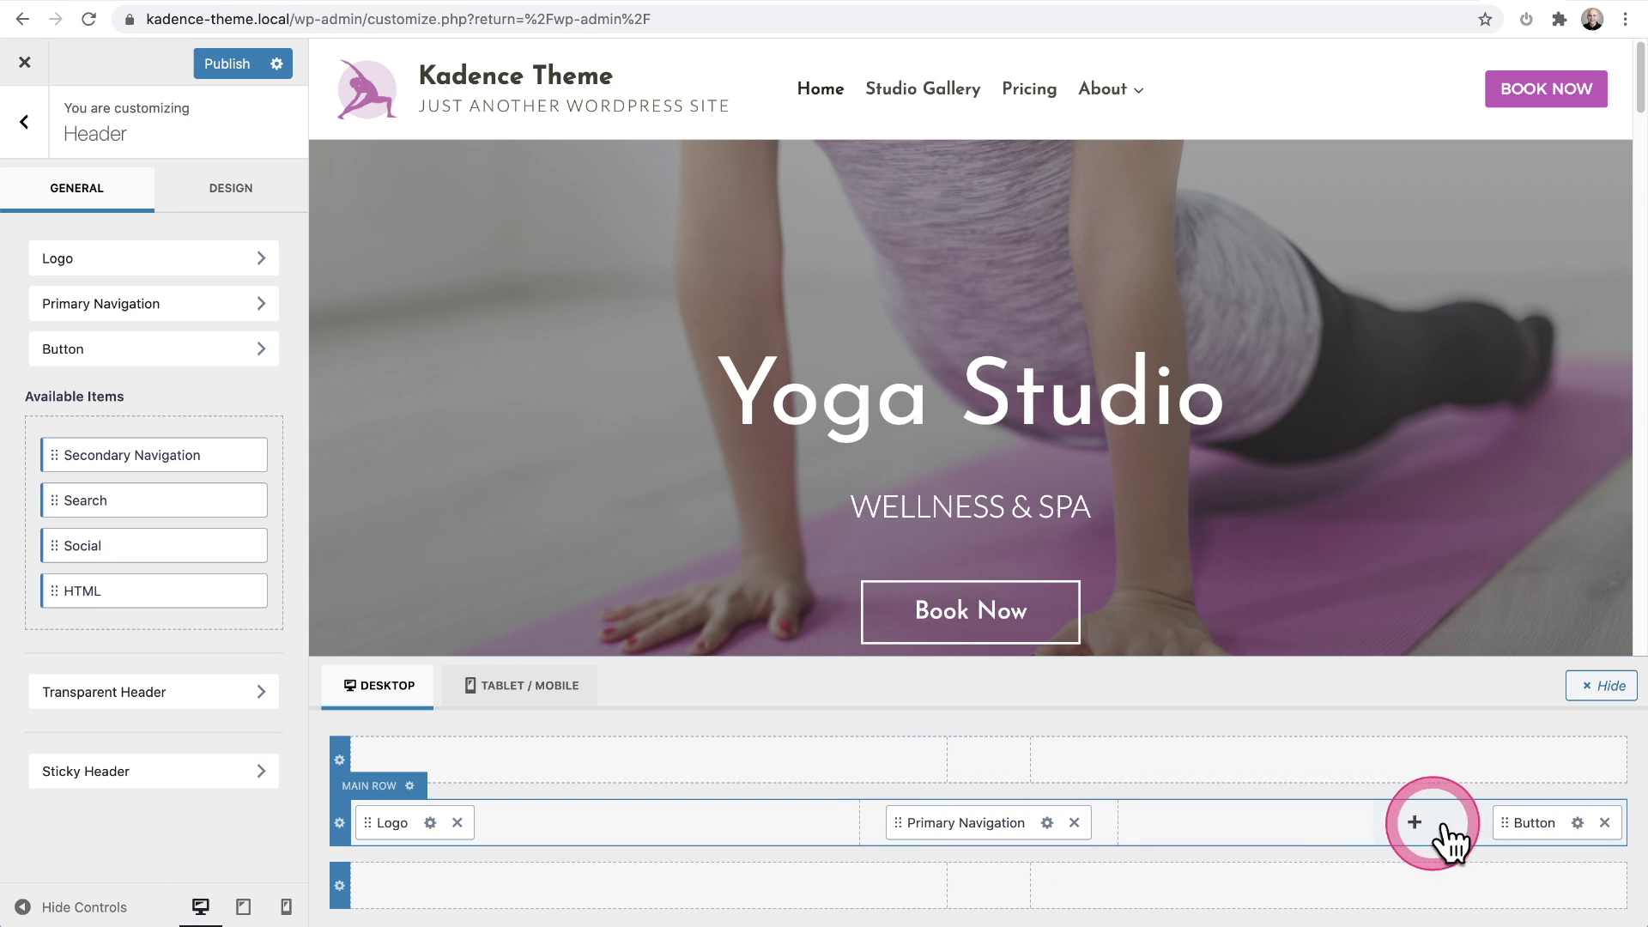
# Step: Add a Search element to the right section of the header's main row and place it before the Button
pyautogui.click(1416, 822)
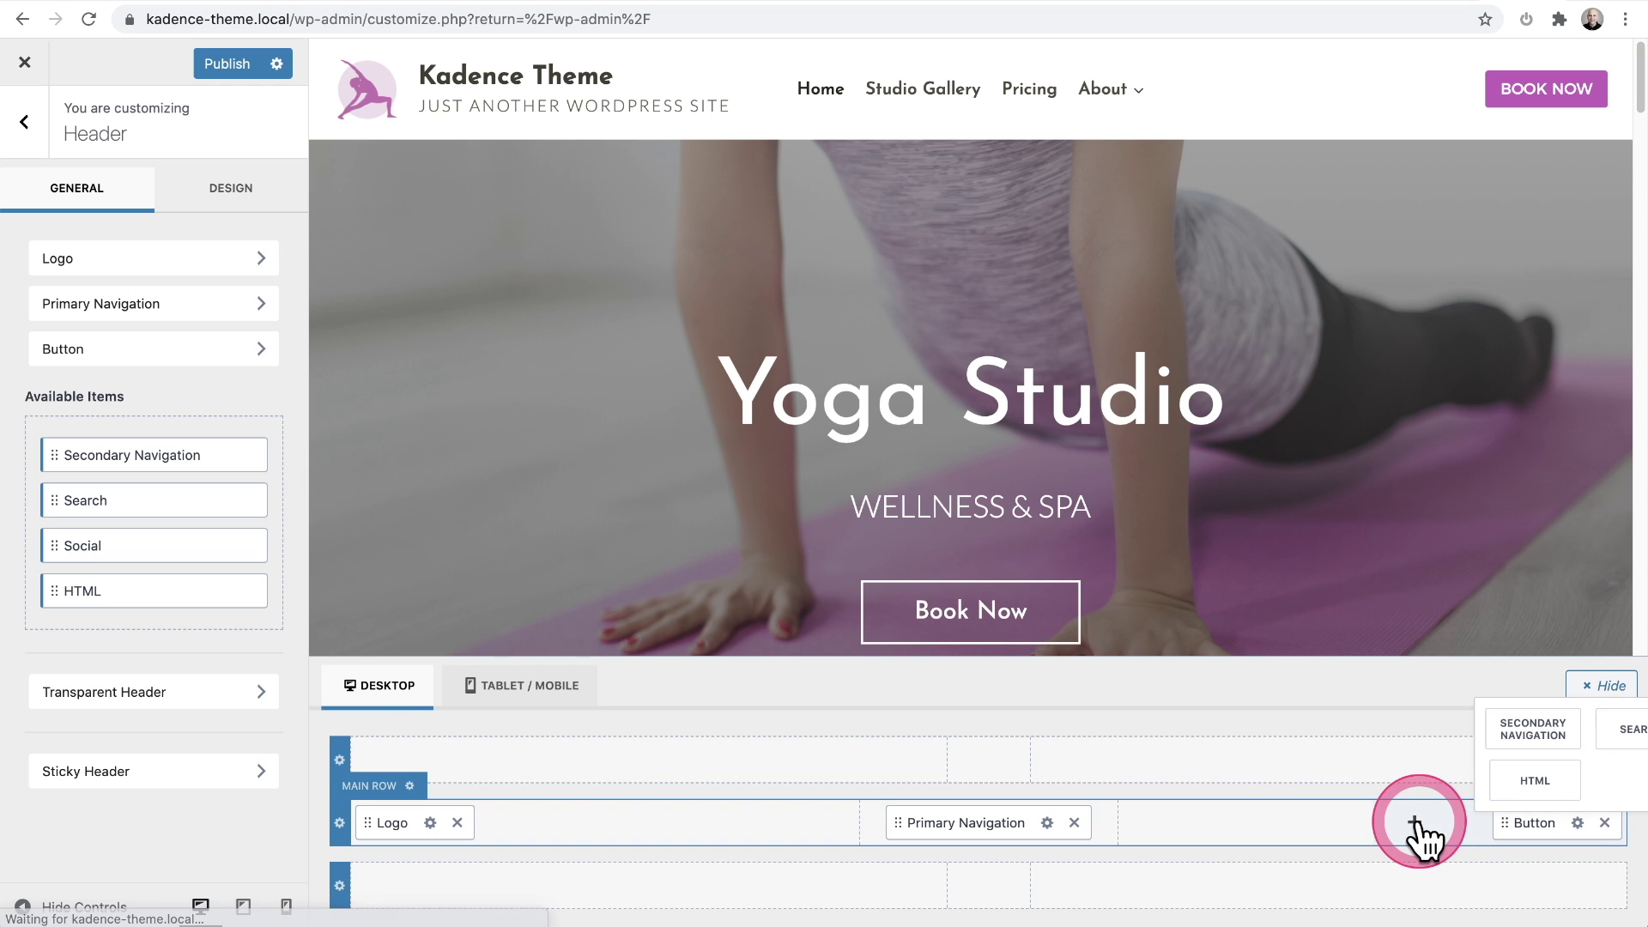
pyautogui.click(1616, 739)
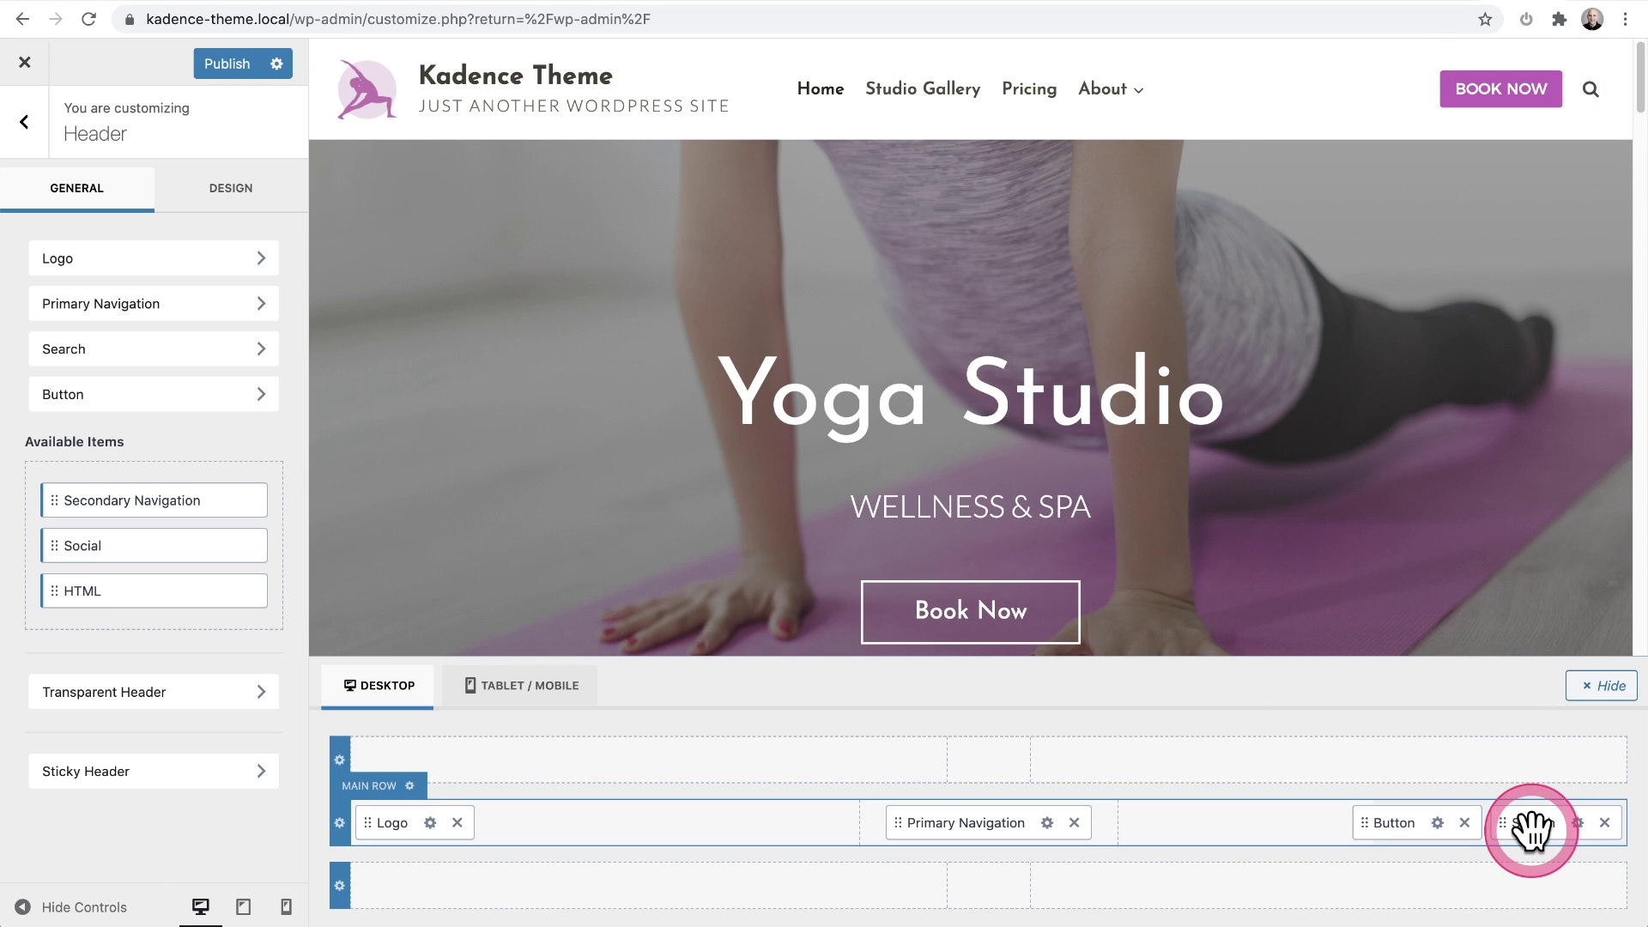
pyautogui.moveTo(1533, 829); pyautogui.dragTo(1435, 832)
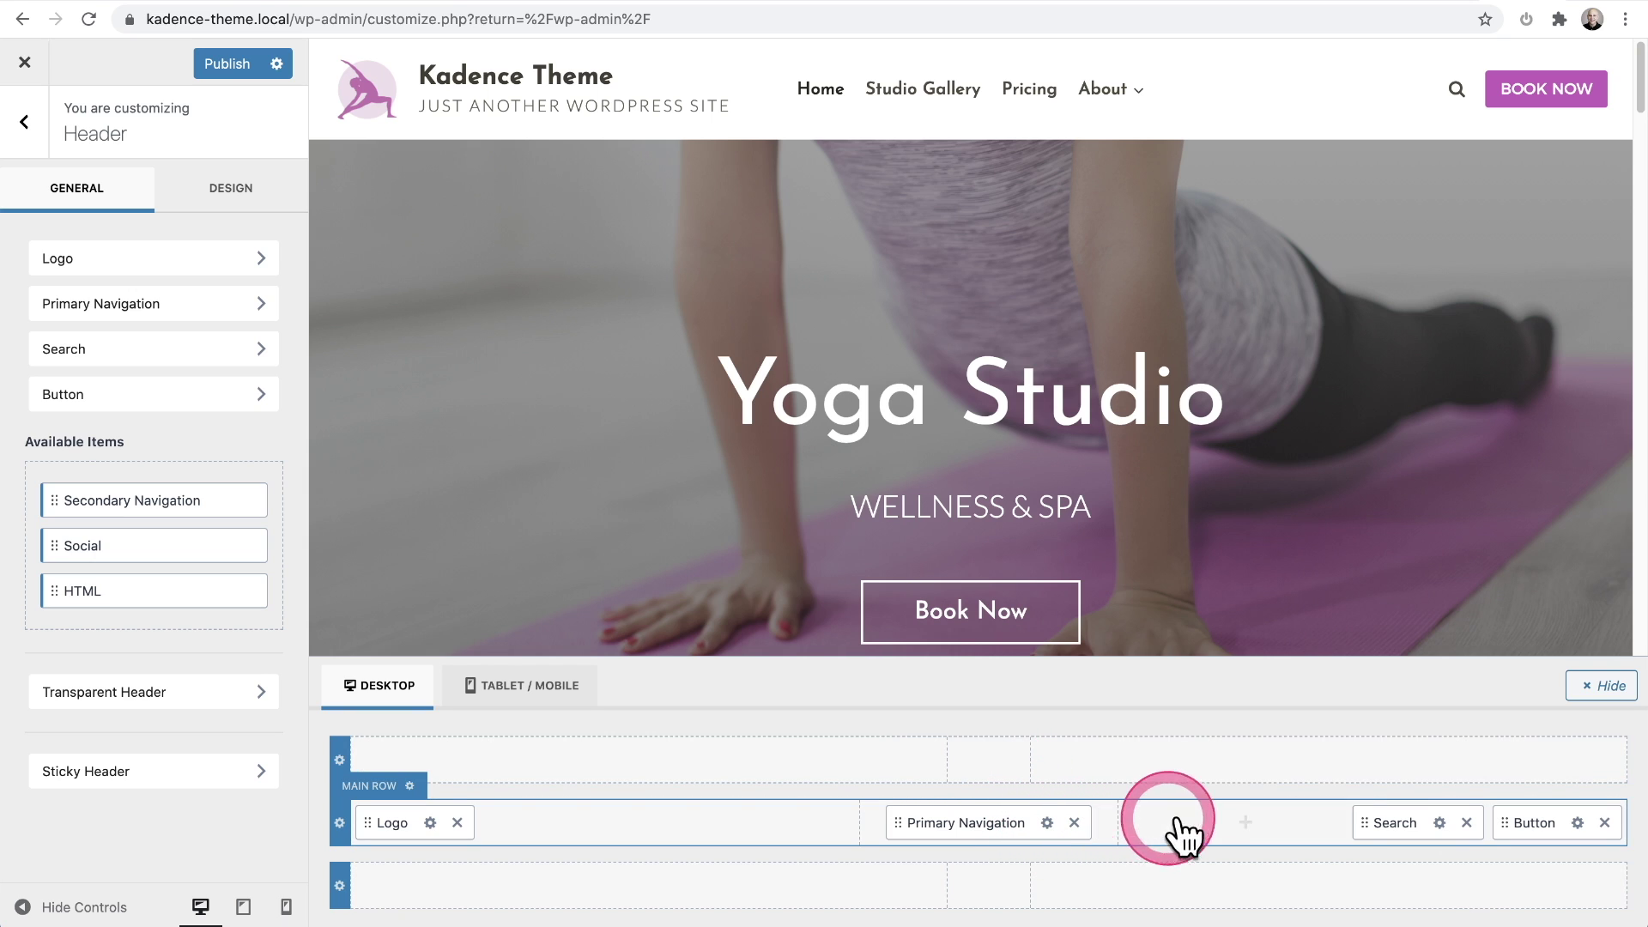
# Step: Open the header button's settings and look through its label, URL and design options
pyautogui.click(1578, 824)
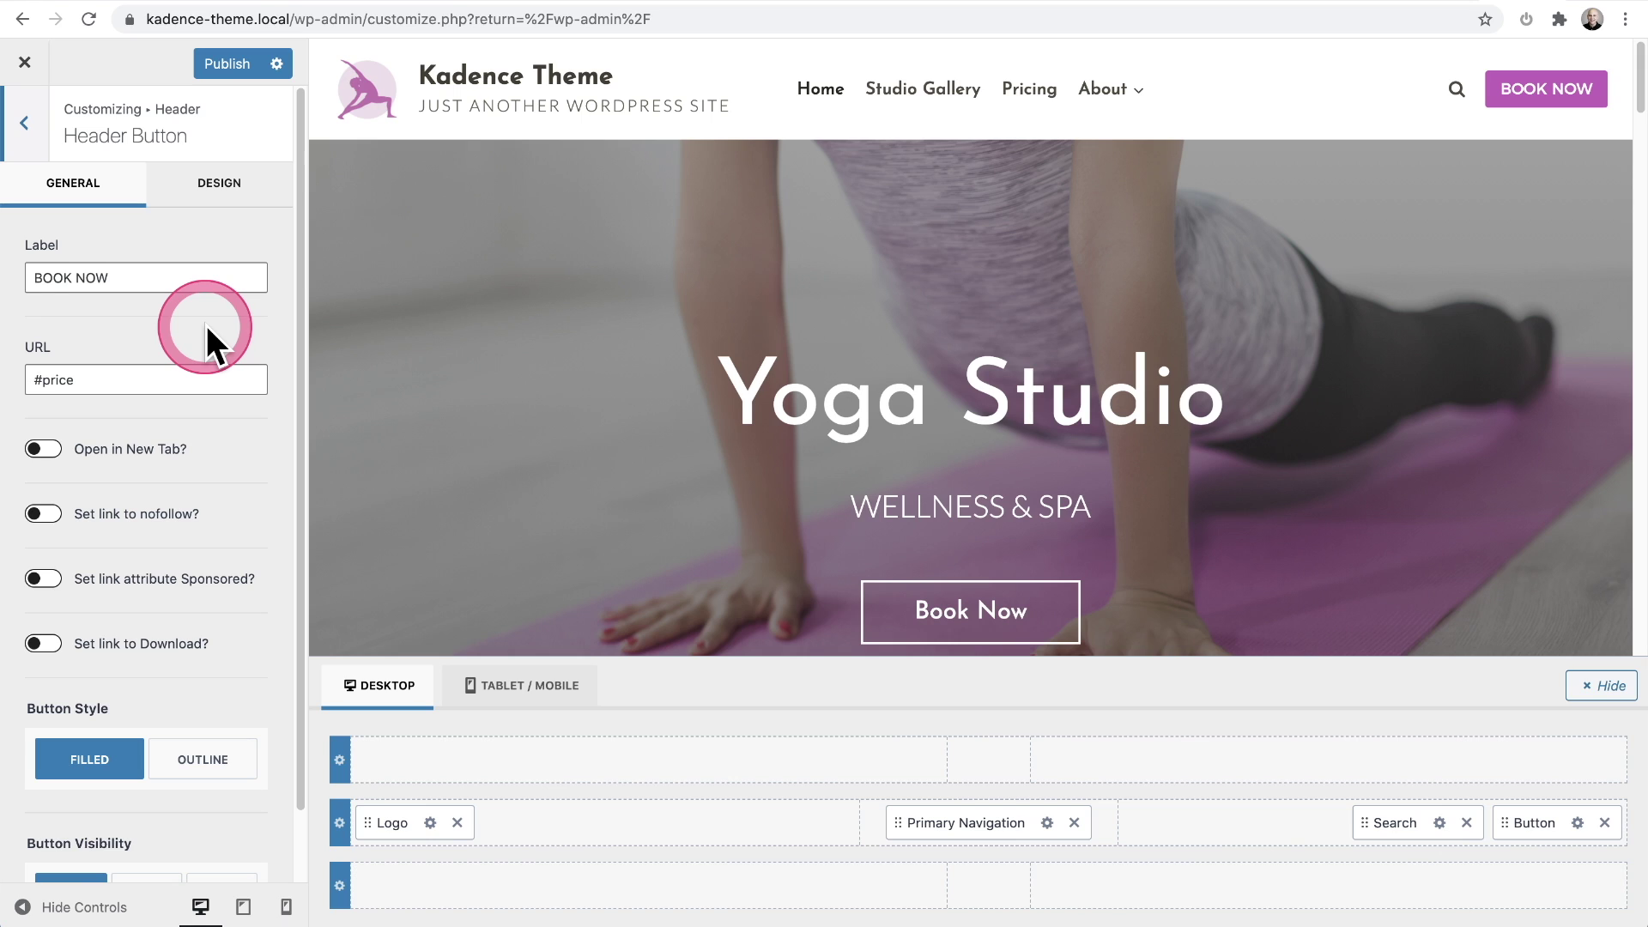
pyautogui.click(111, 269)
pyautogui.click(165, 345)
pyautogui.click(189, 375)
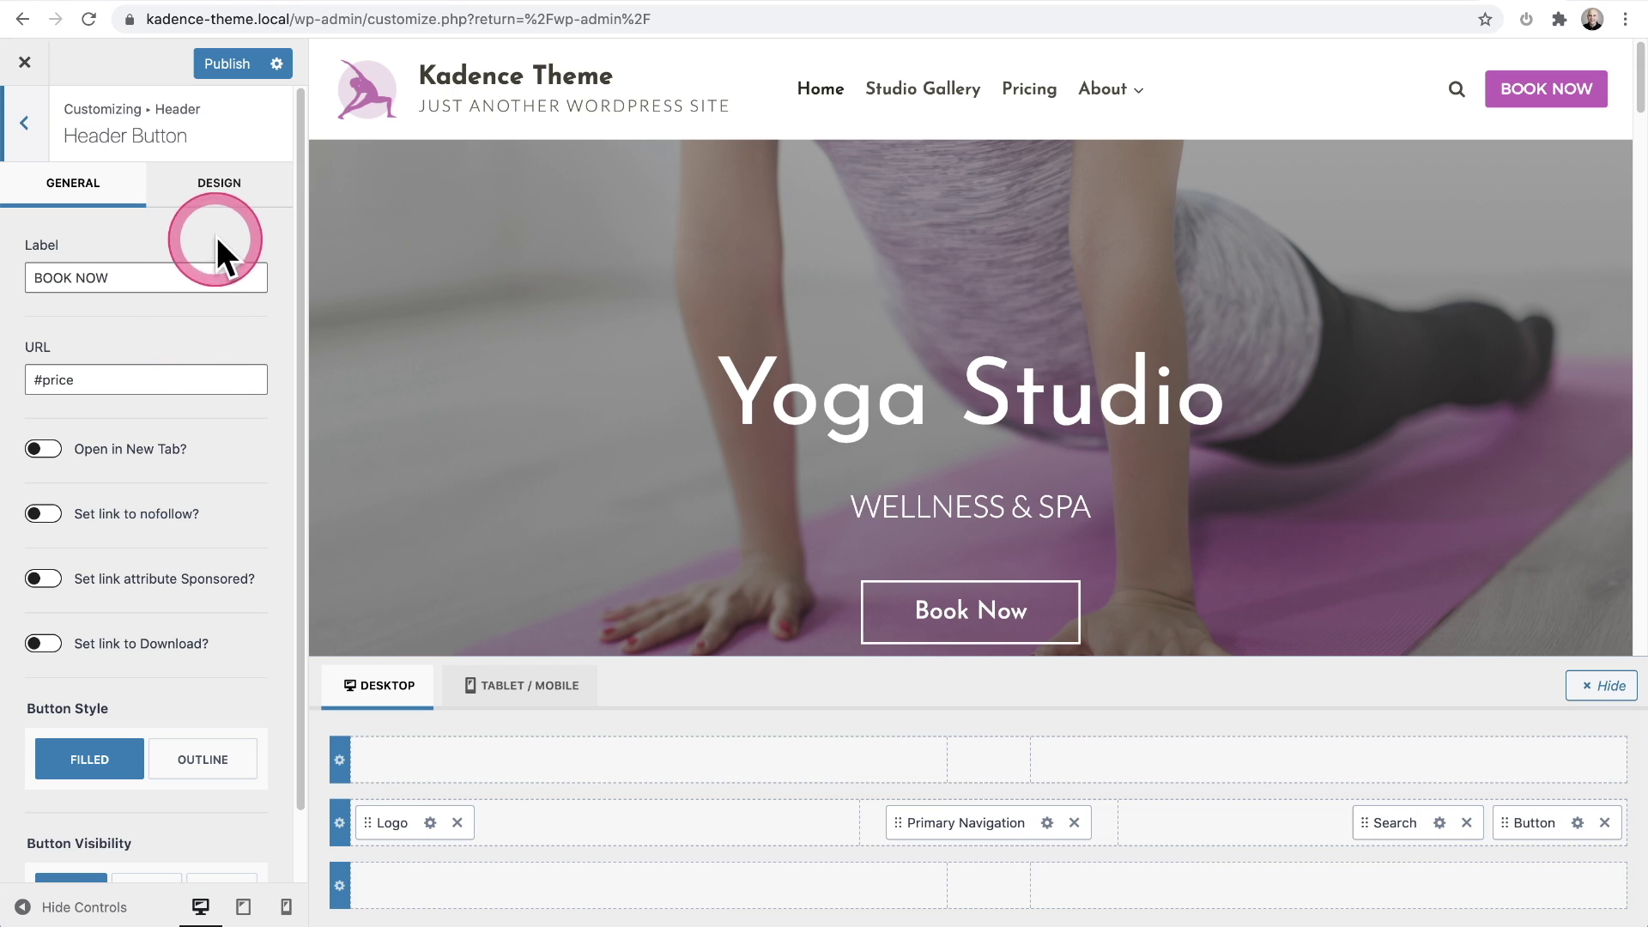
pyautogui.click(222, 186)
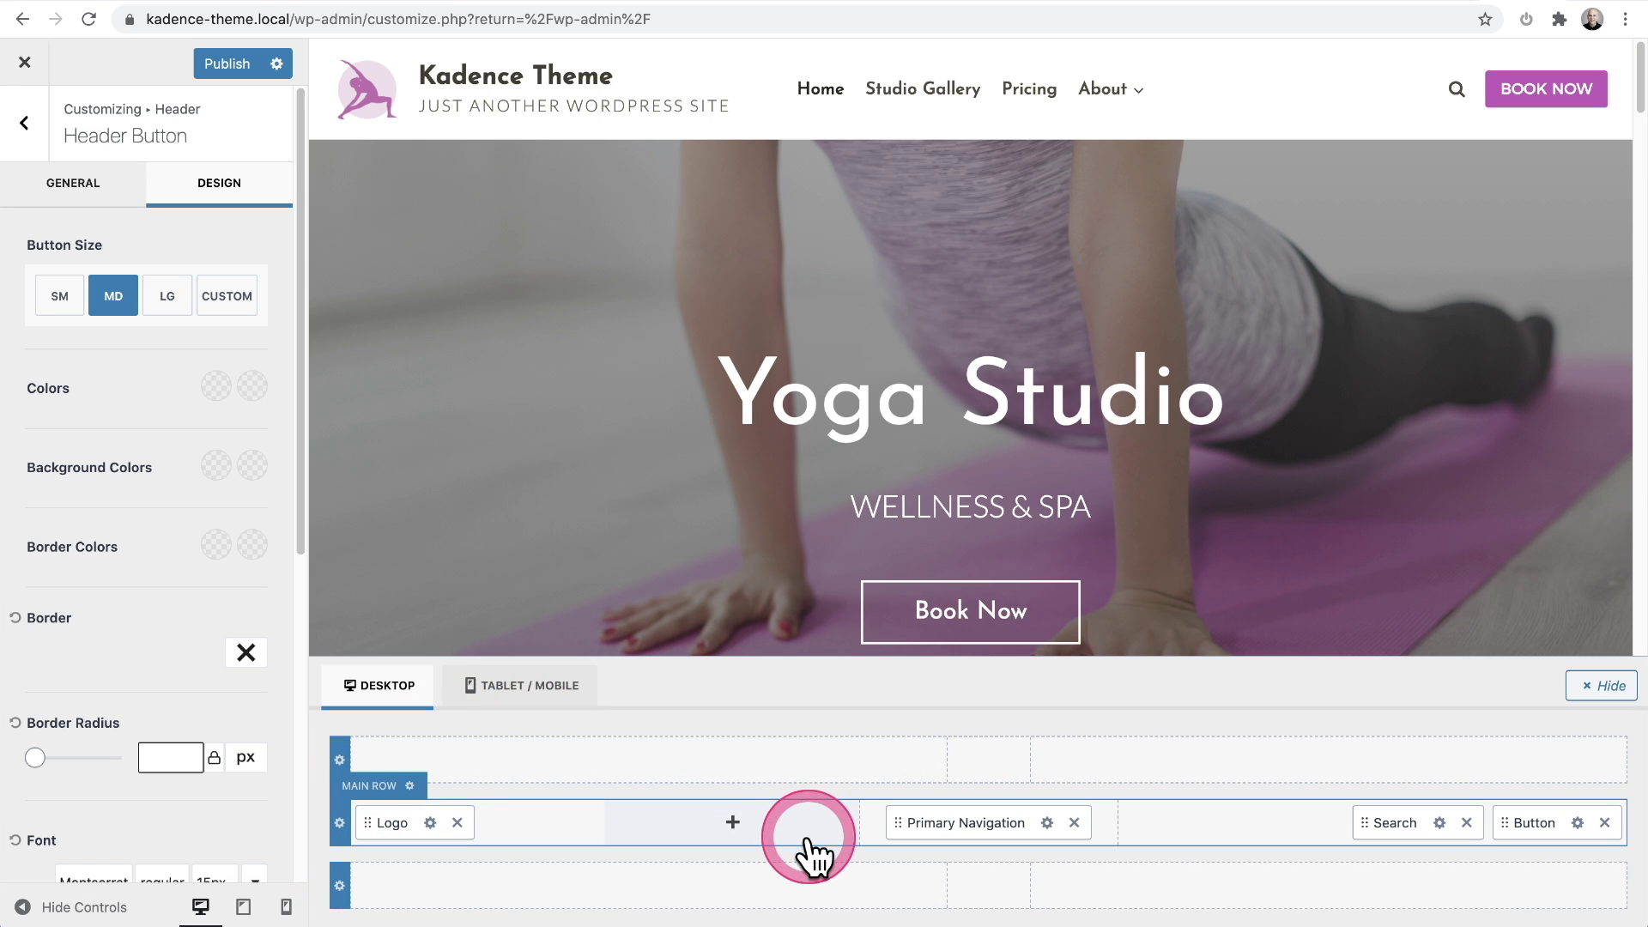
# Step: Add an HTML element to the center of the header's top row with the text "FREE CLASSES FOR A LIMITED TIME"
pyautogui.click(996, 763)
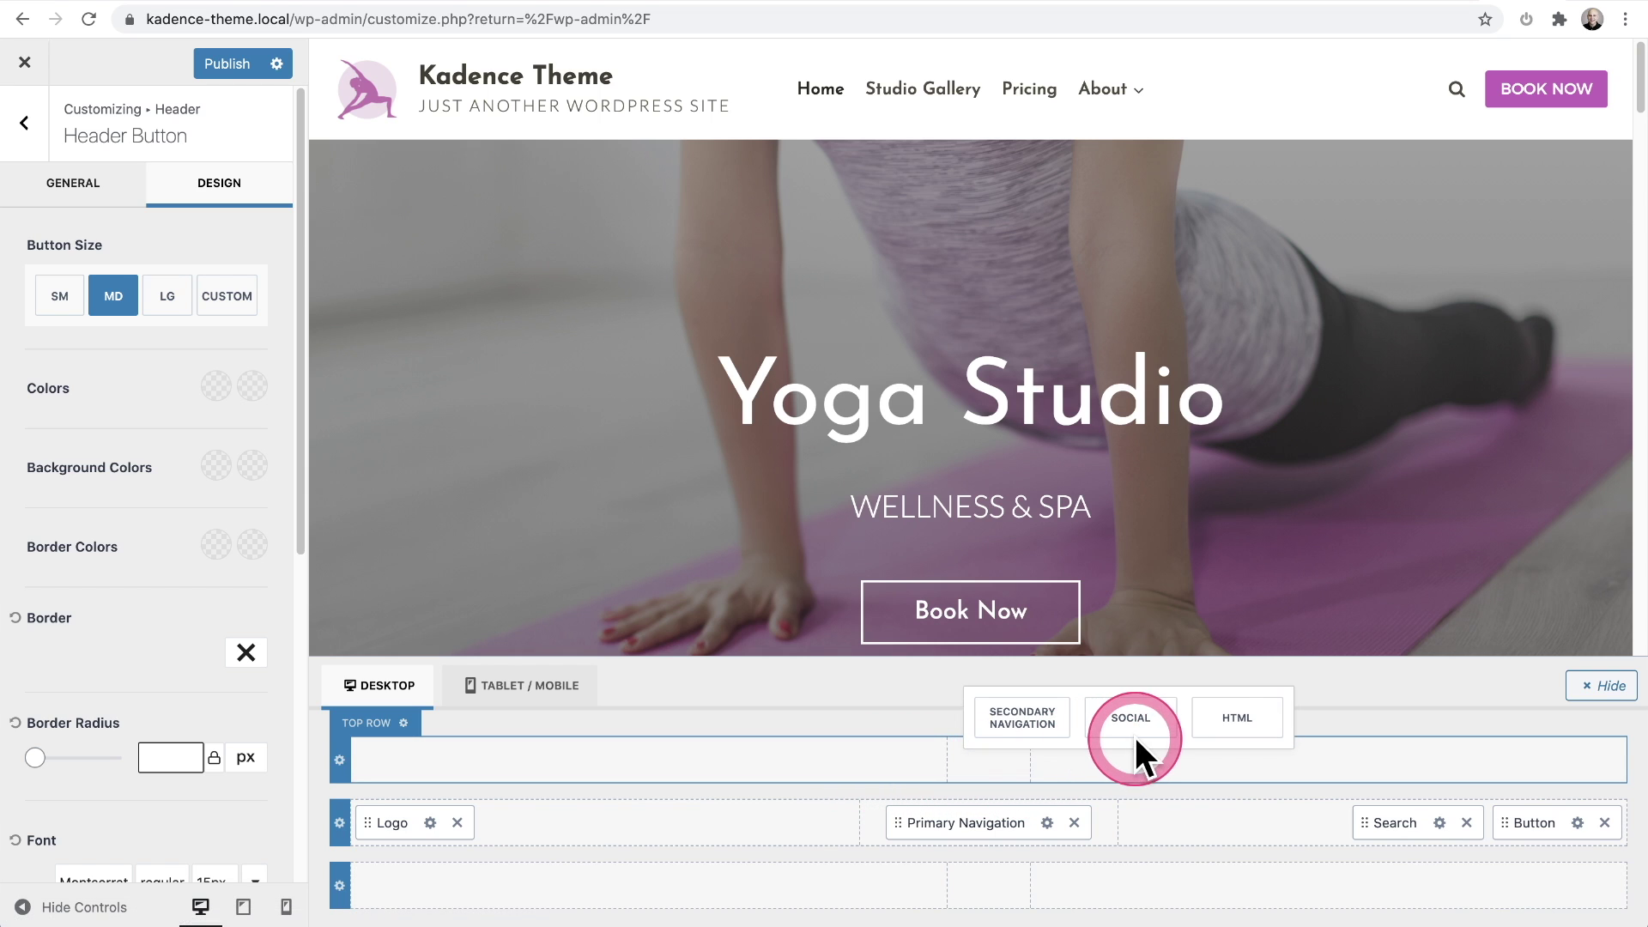
pyautogui.click(1223, 725)
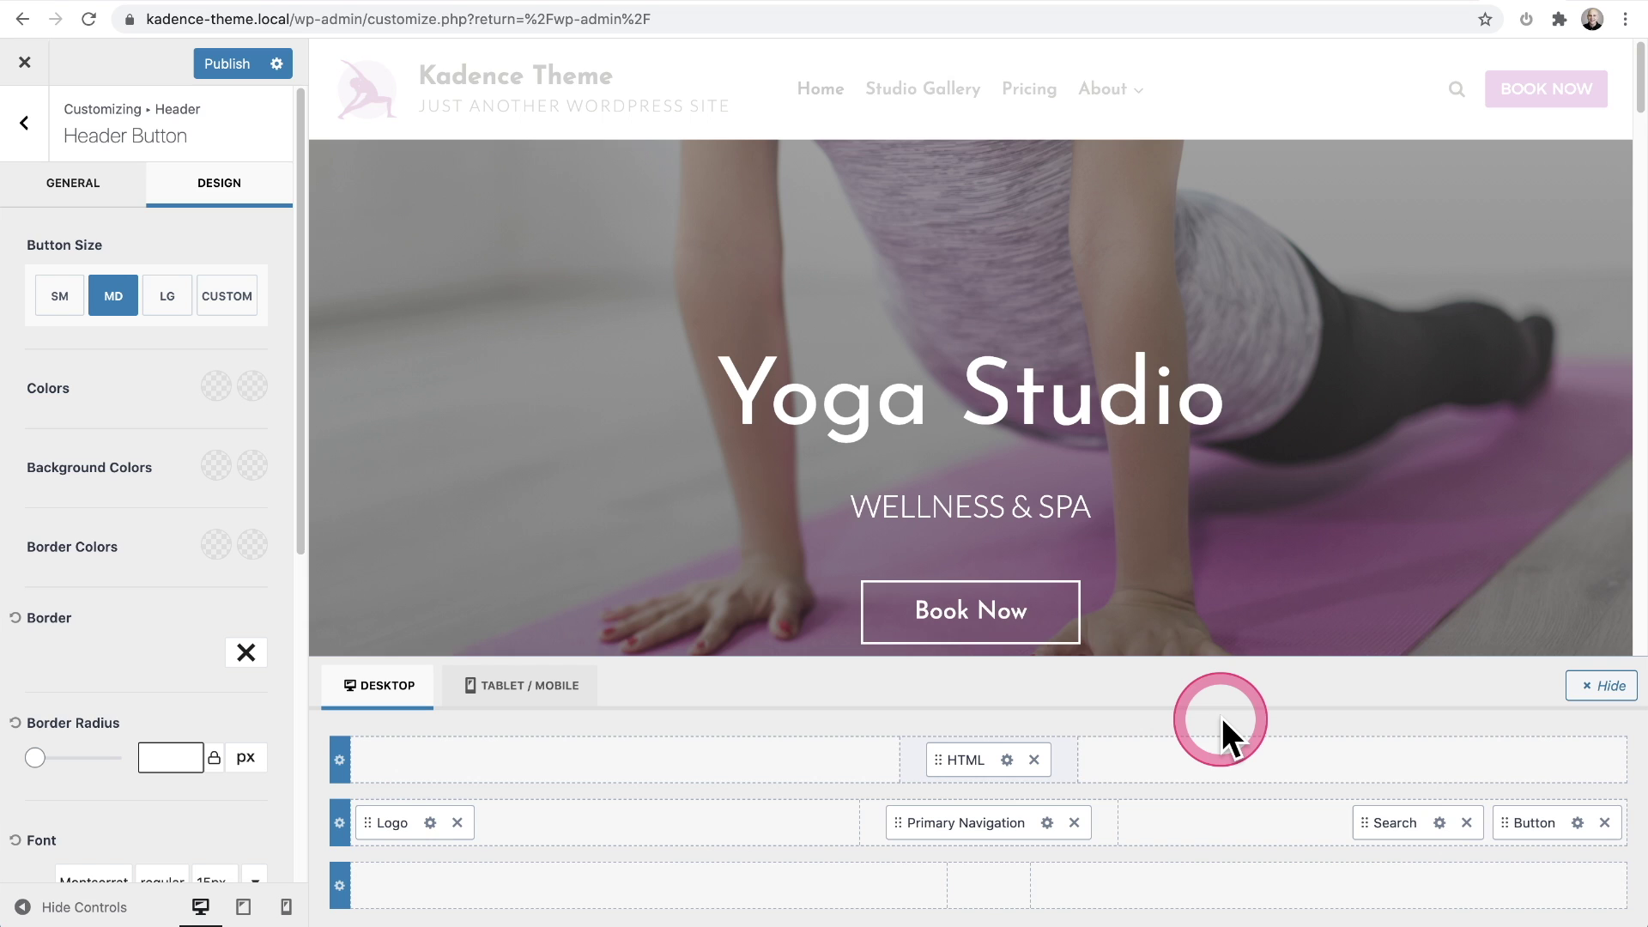
pyautogui.click(1008, 763)
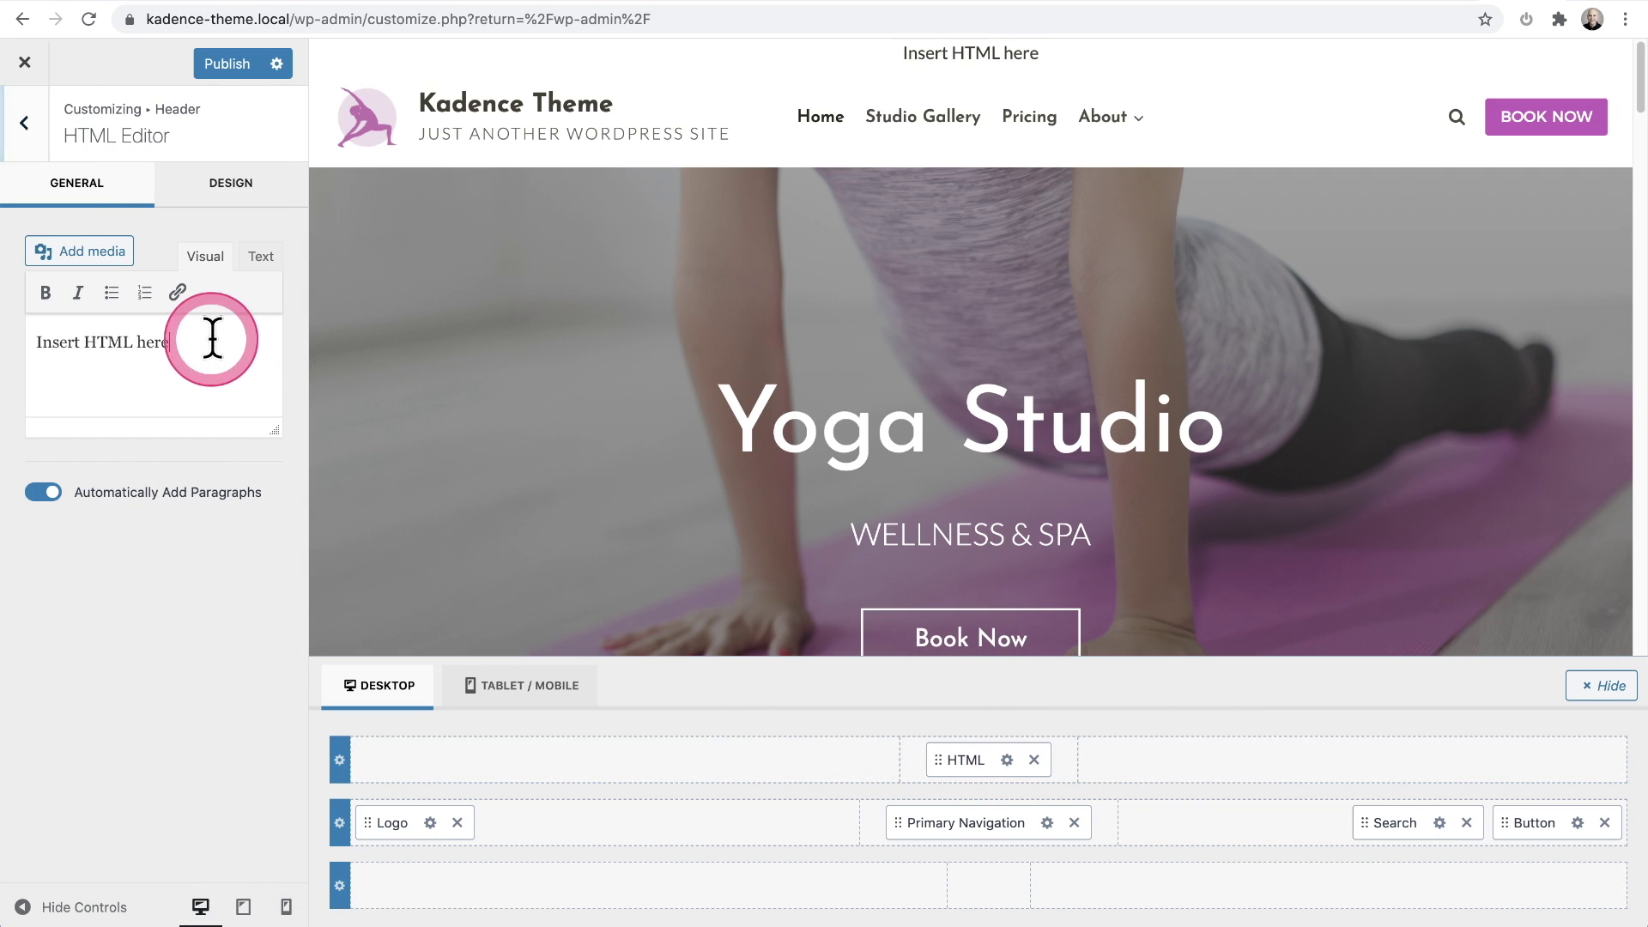
pyautogui.tripleClick(213, 341)
pyautogui.write('FREE CLASSES FOR A LIMITED TIME')
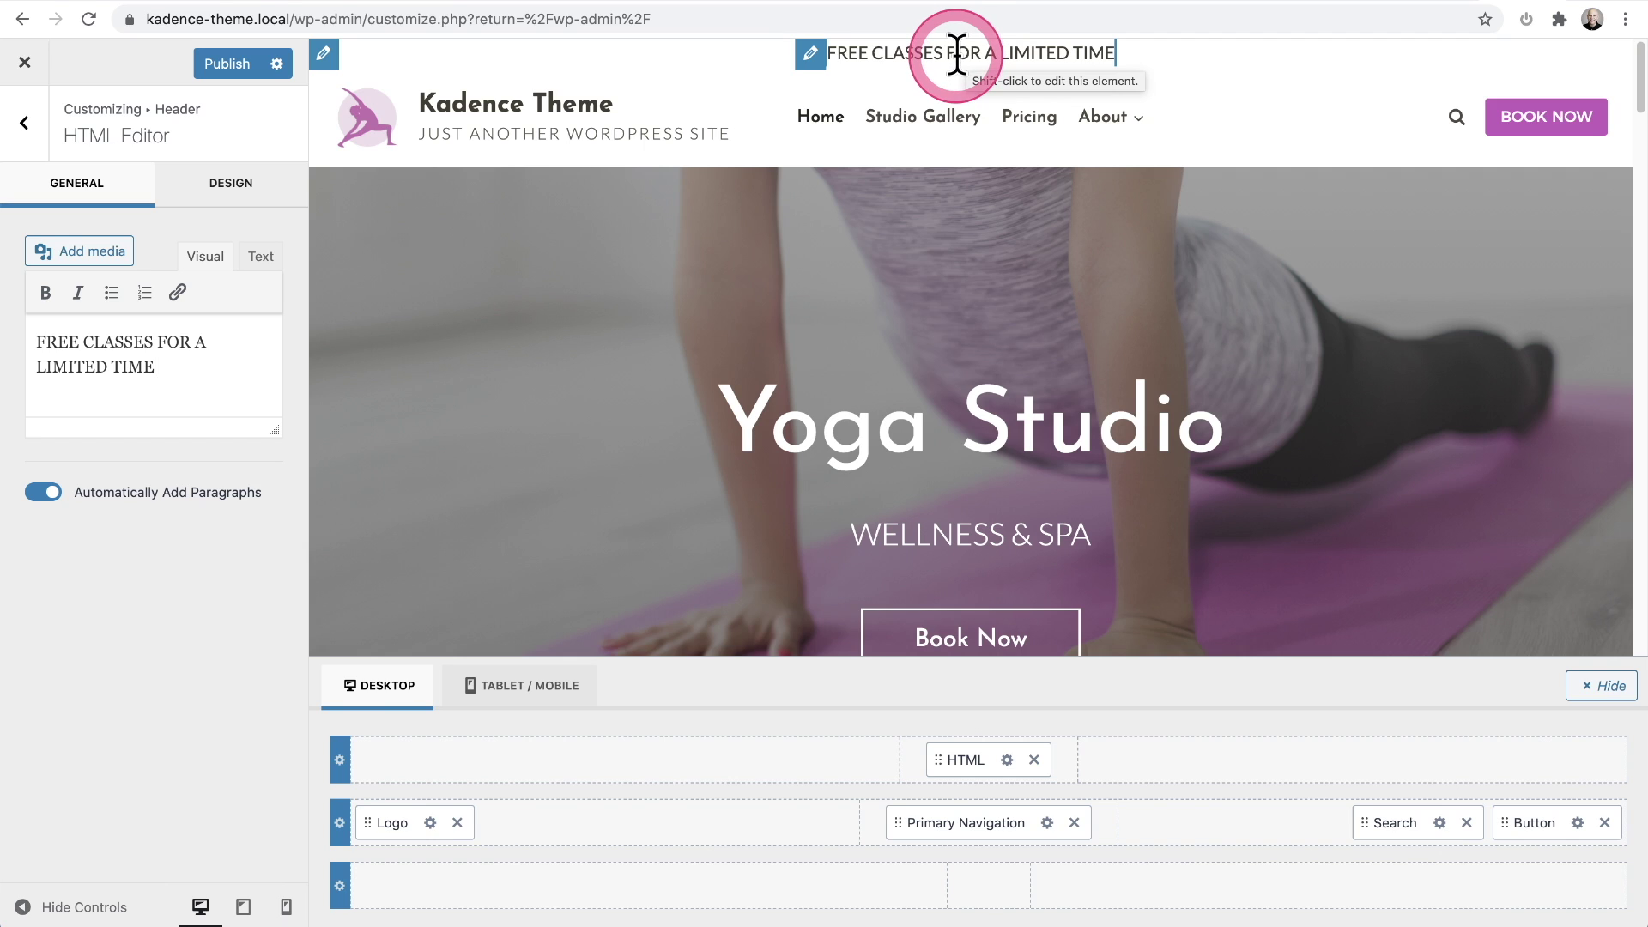
# Step: Set the font color of the header's HTML element to the white global palette color FFFFFF
pyautogui.click(273, 195)
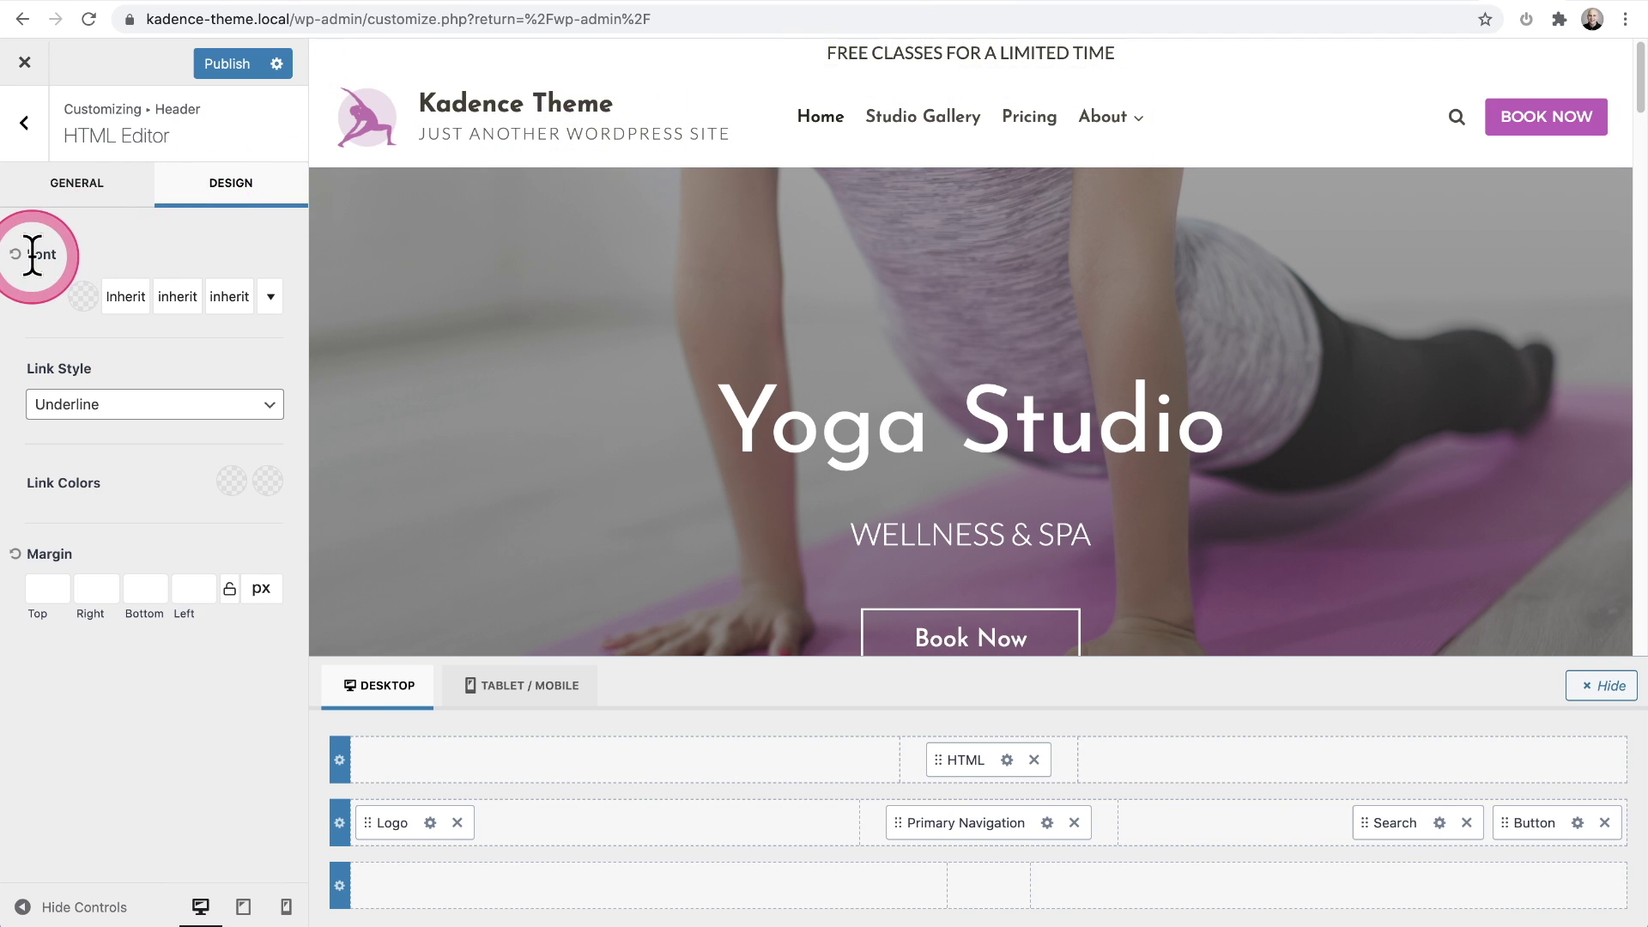
pyautogui.click(83, 296)
pyautogui.click(324, 650)
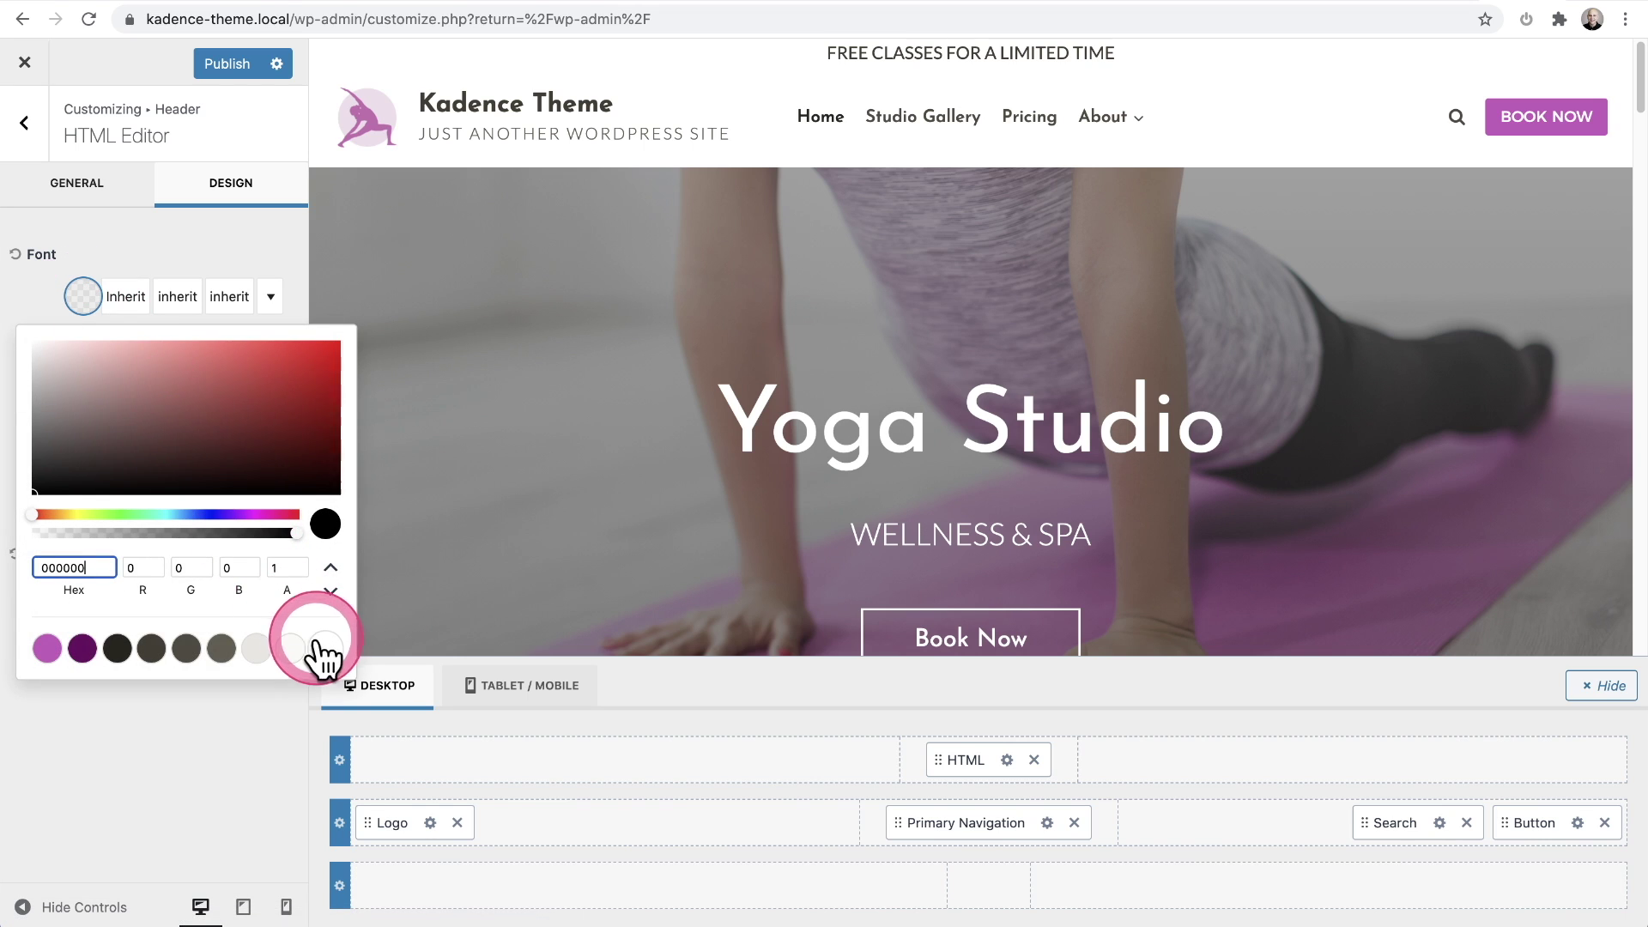
pyautogui.click(324, 650)
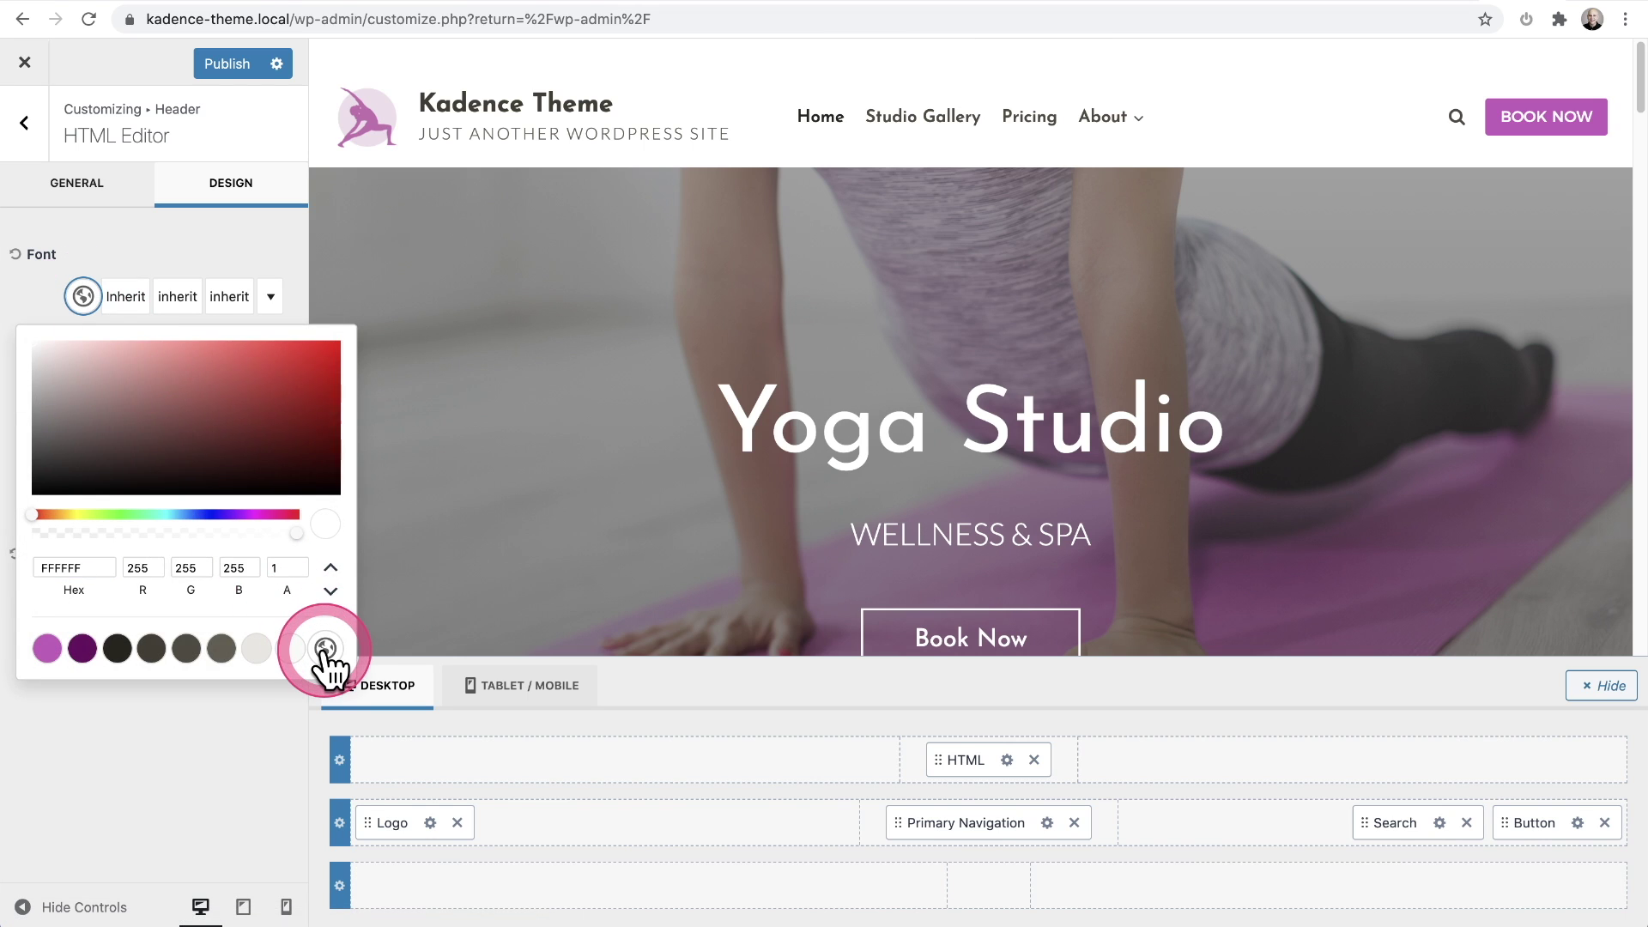
pyautogui.click(254, 699)
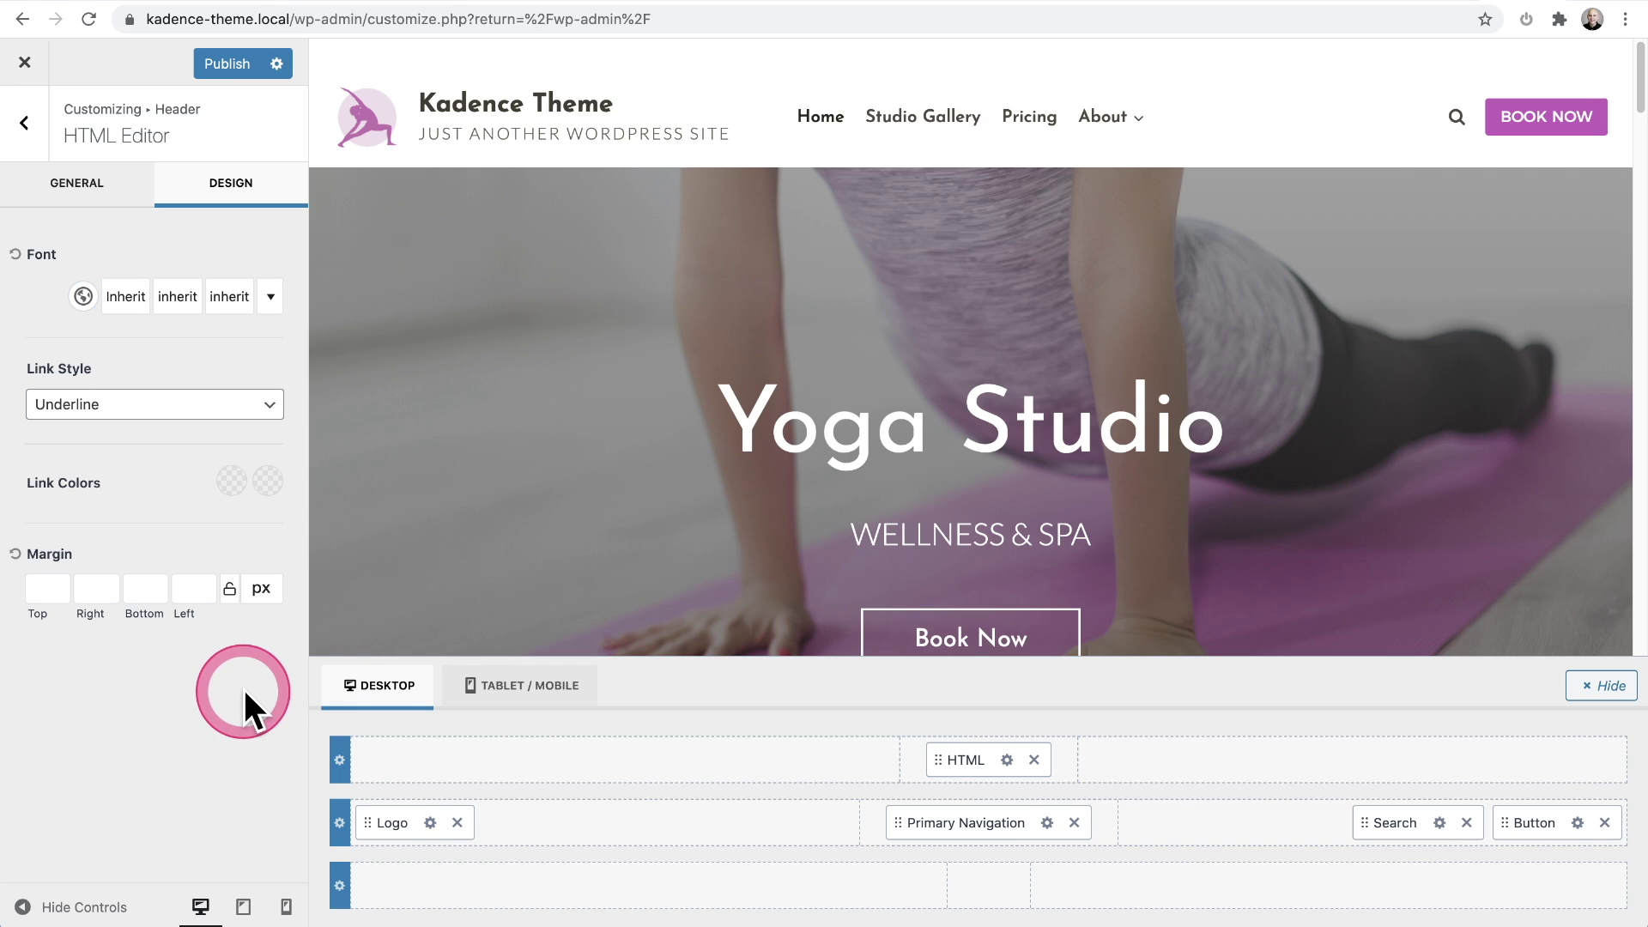
# Step: Set the header top row's background to the first global palette color, the pinkish purple
pyautogui.click(340, 761)
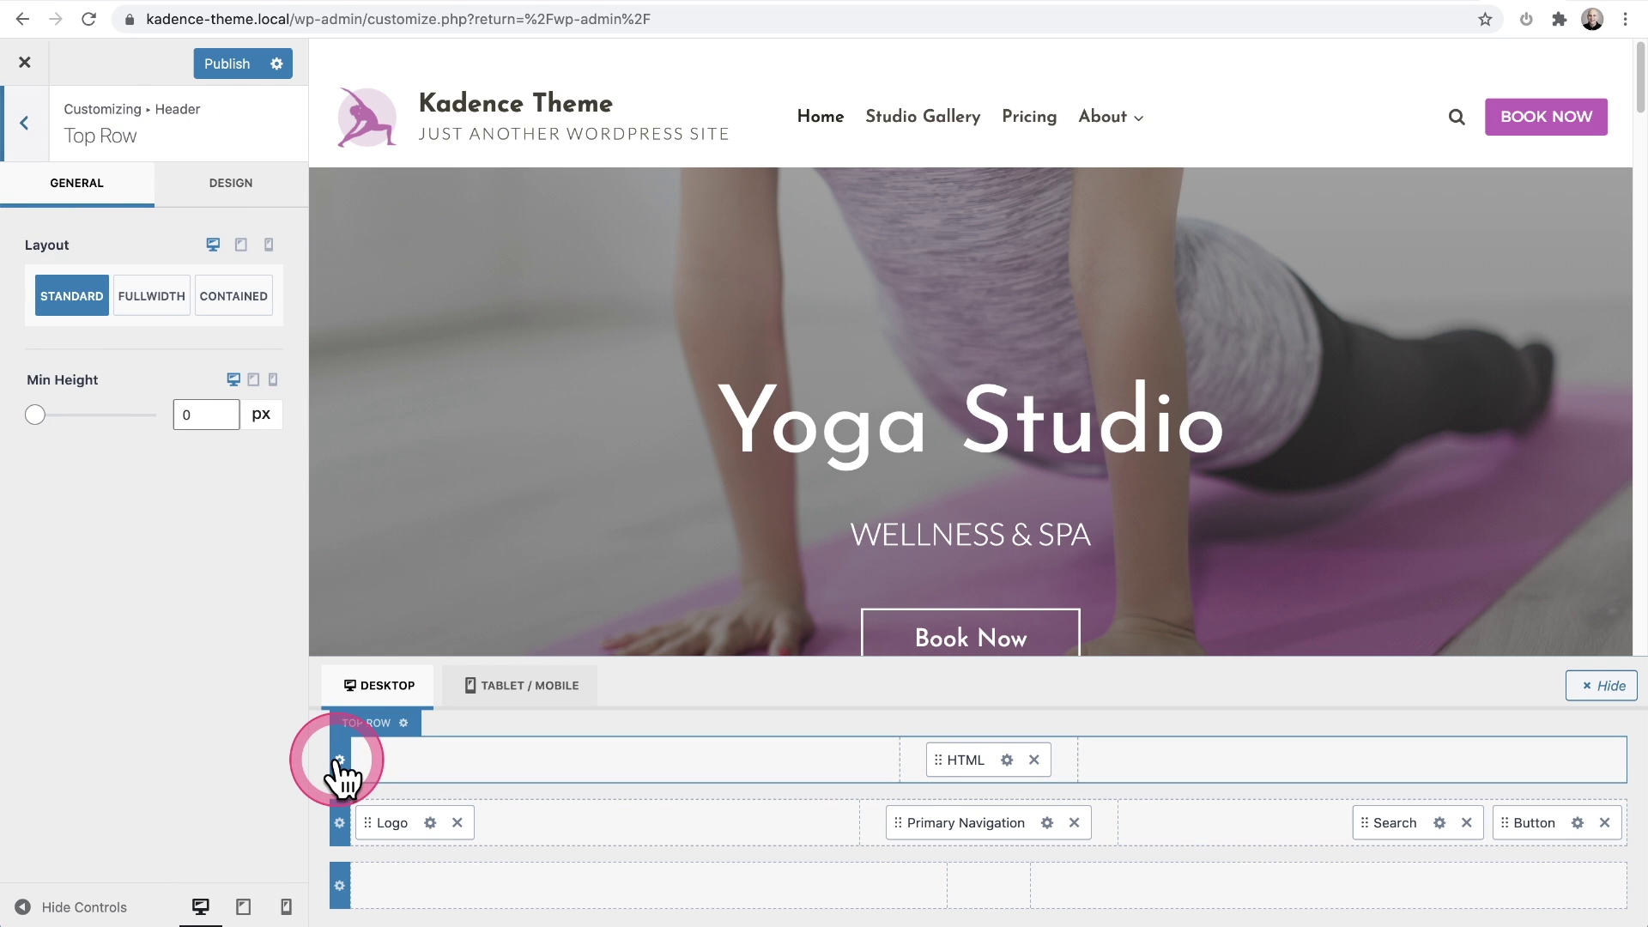
pyautogui.click(225, 194)
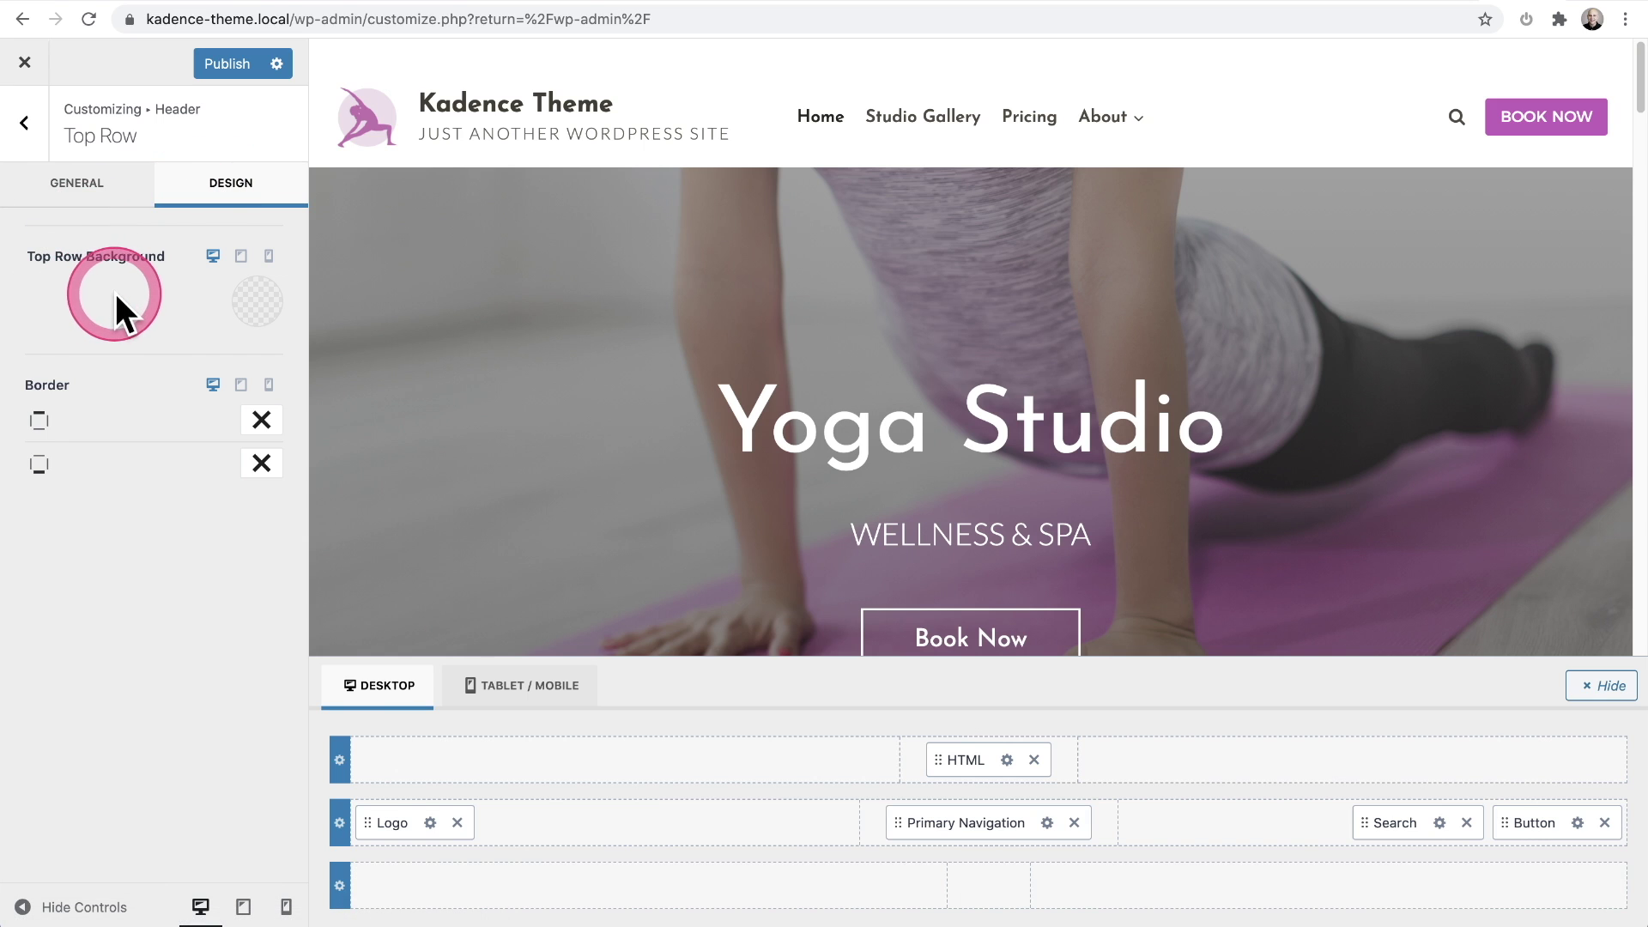
pyautogui.click(246, 309)
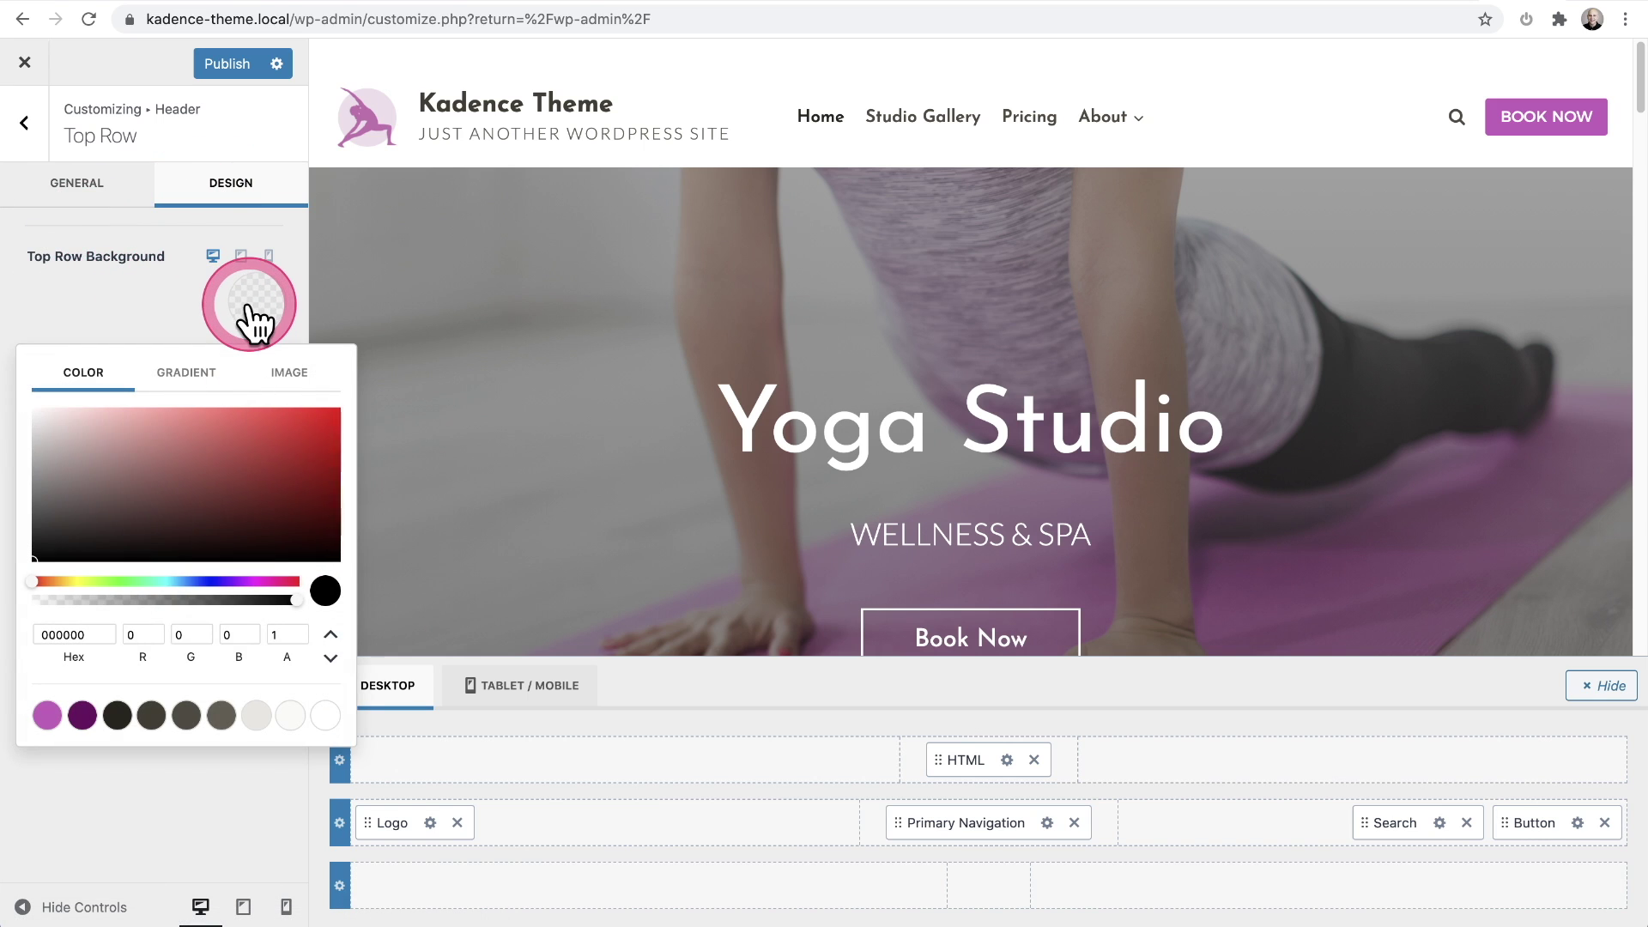
pyautogui.click(47, 715)
pyautogui.click(189, 775)
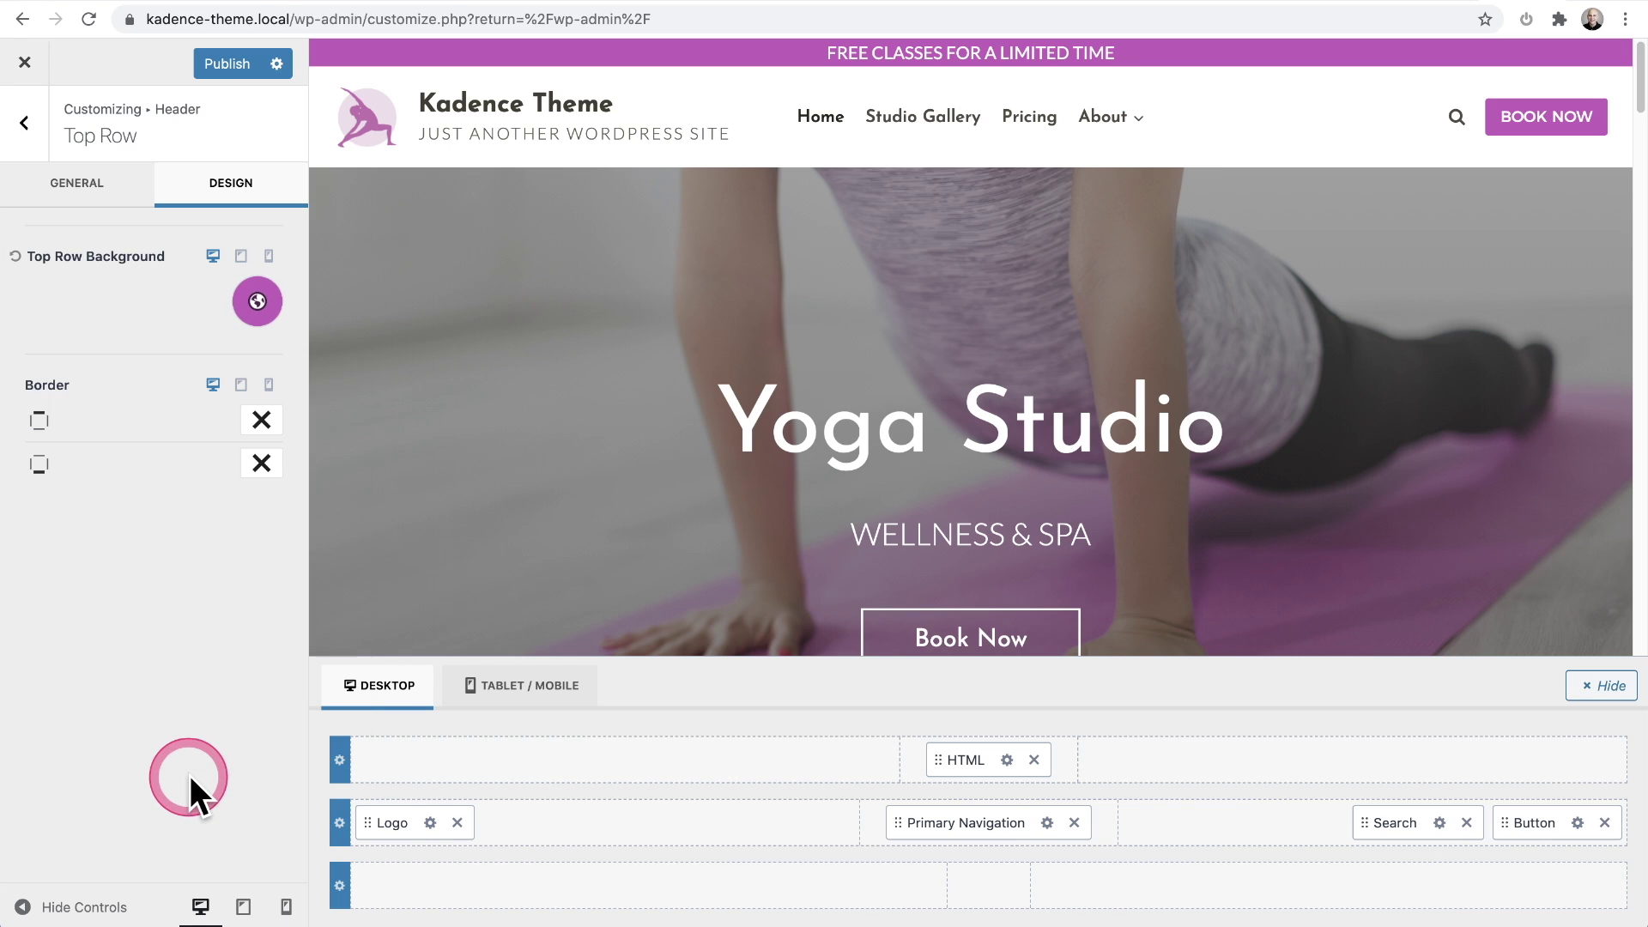
pyautogui.click(182, 718)
# Step: Turn on the transparent header from the general header settings
pyautogui.click(44, 132)
pyautogui.click(26, 122)
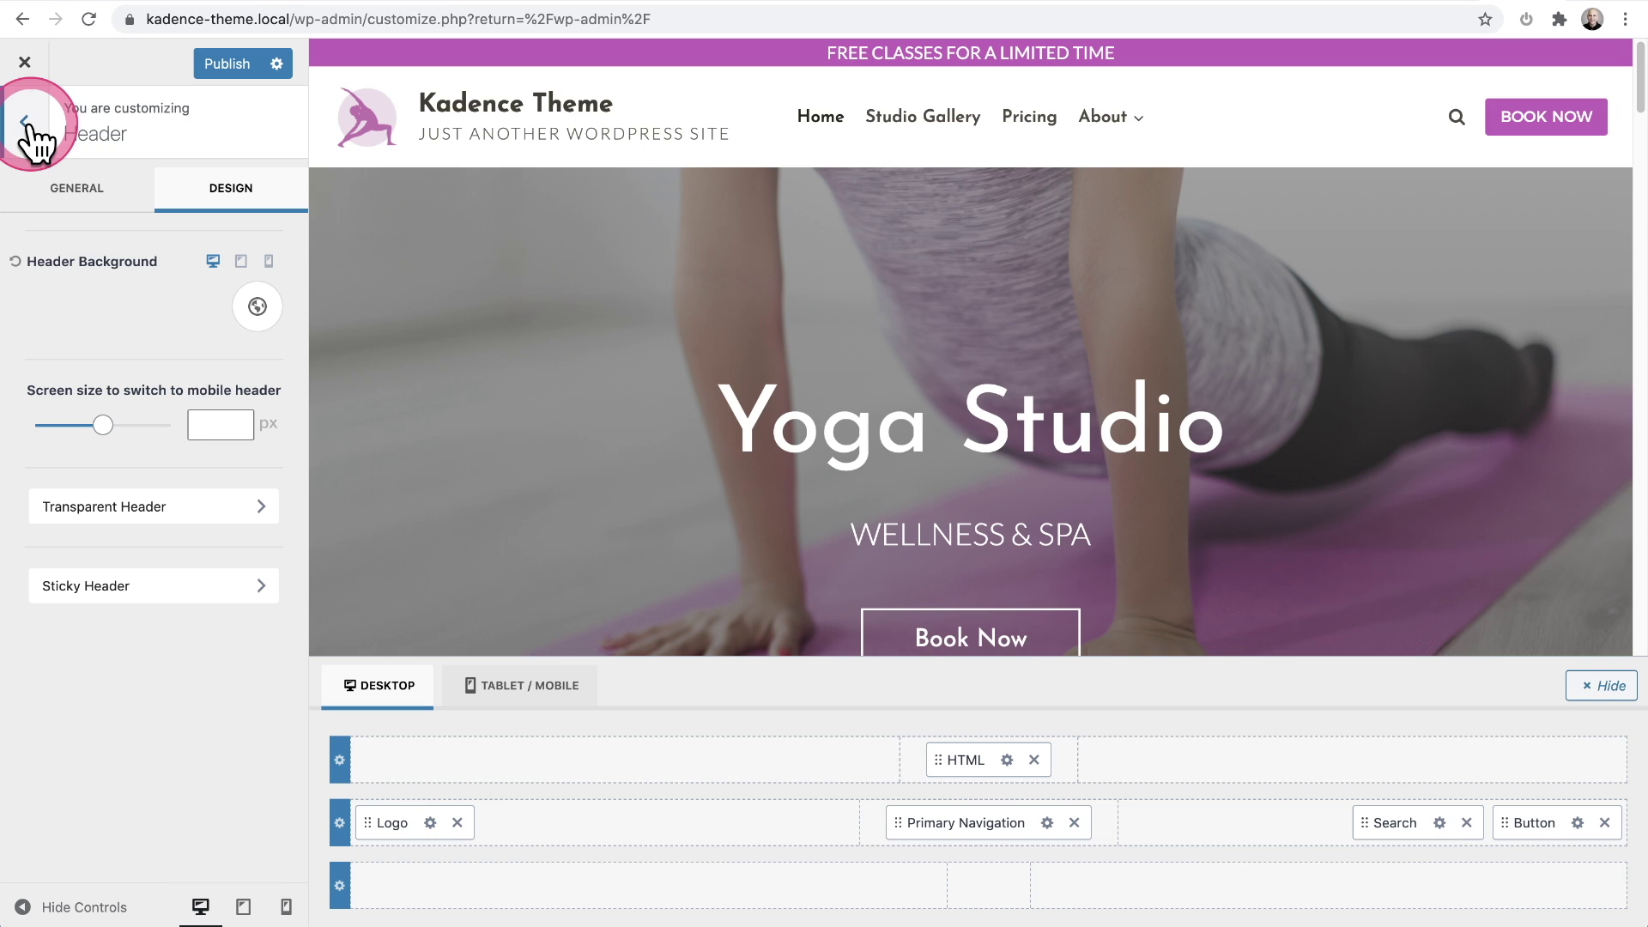
pyautogui.click(71, 192)
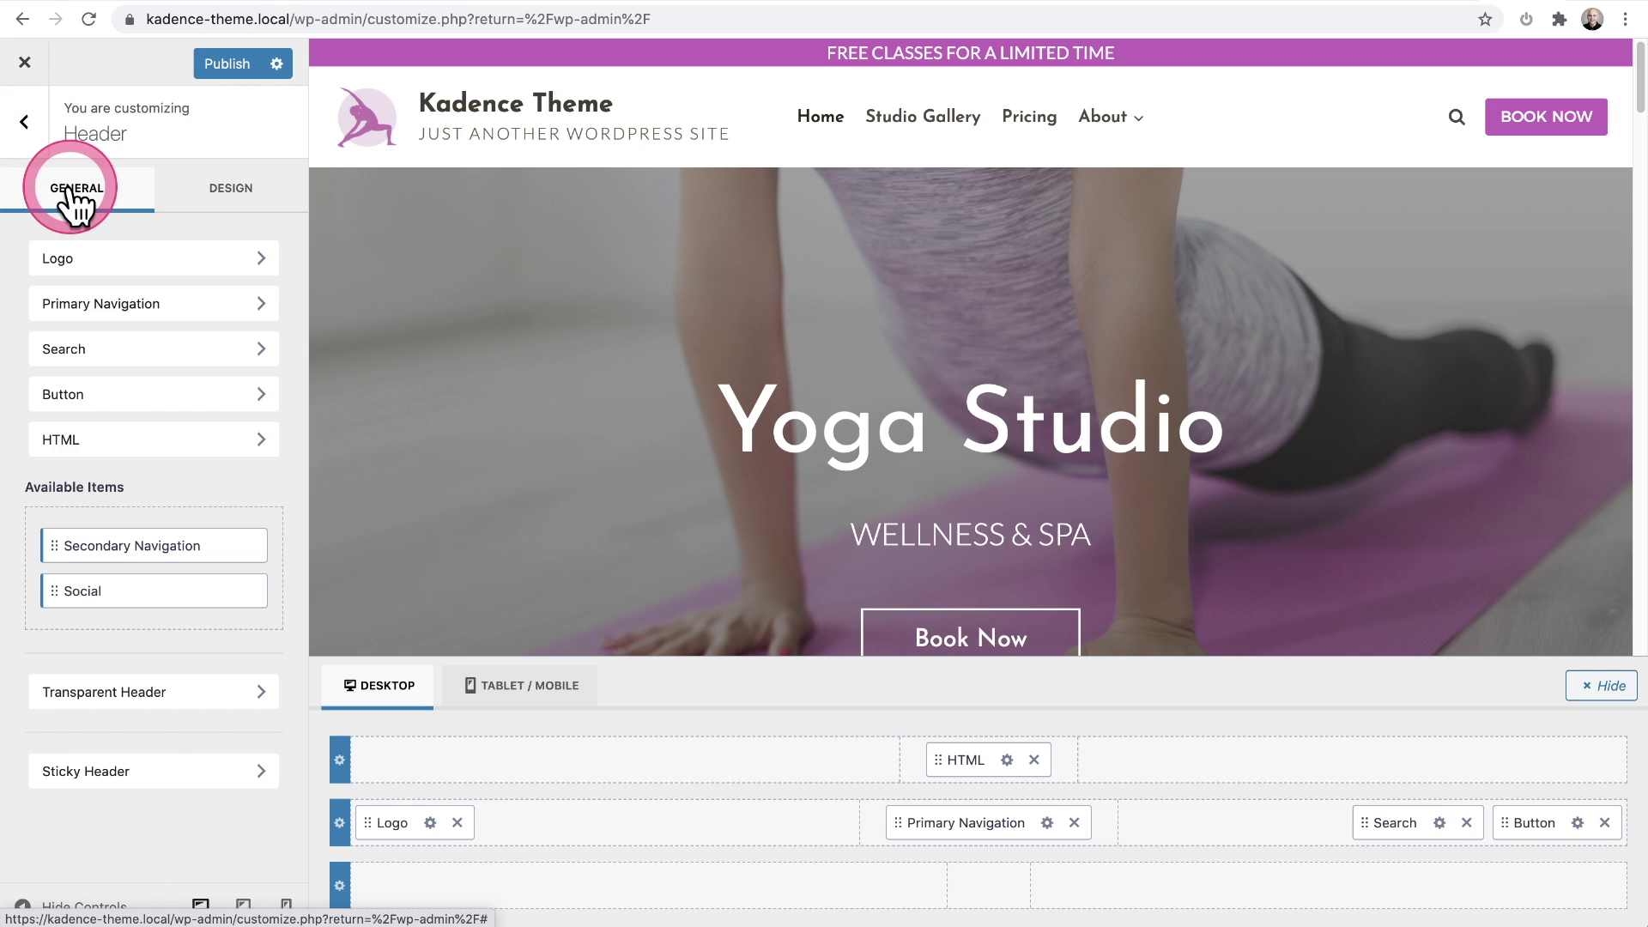
pyautogui.click(133, 695)
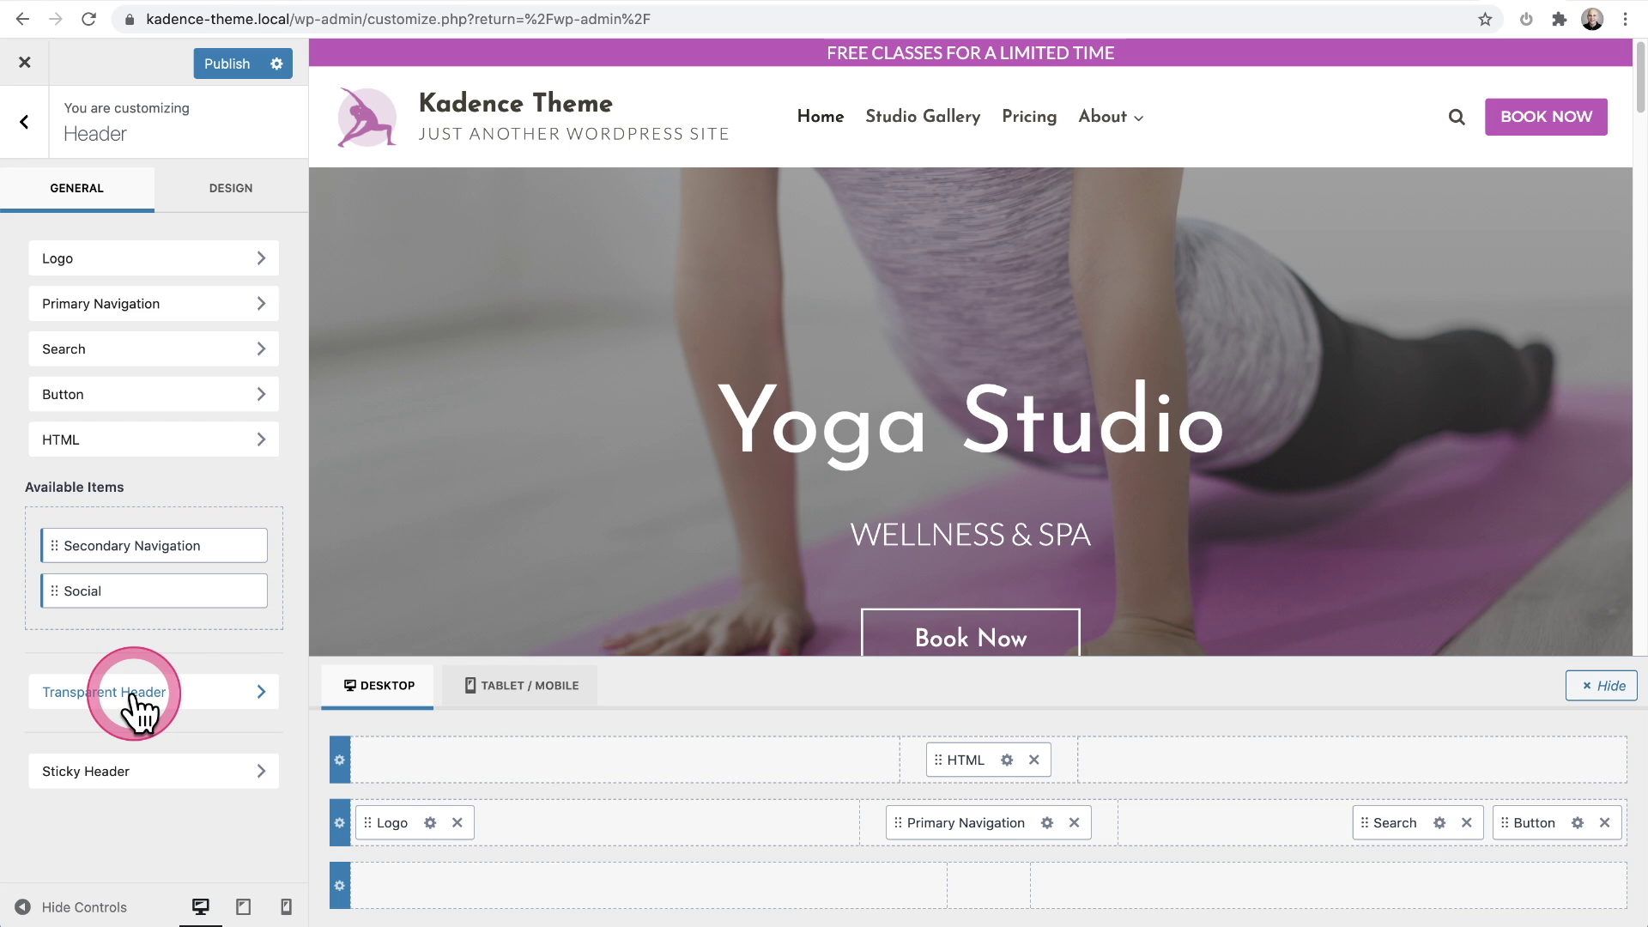
pyautogui.click(131, 775)
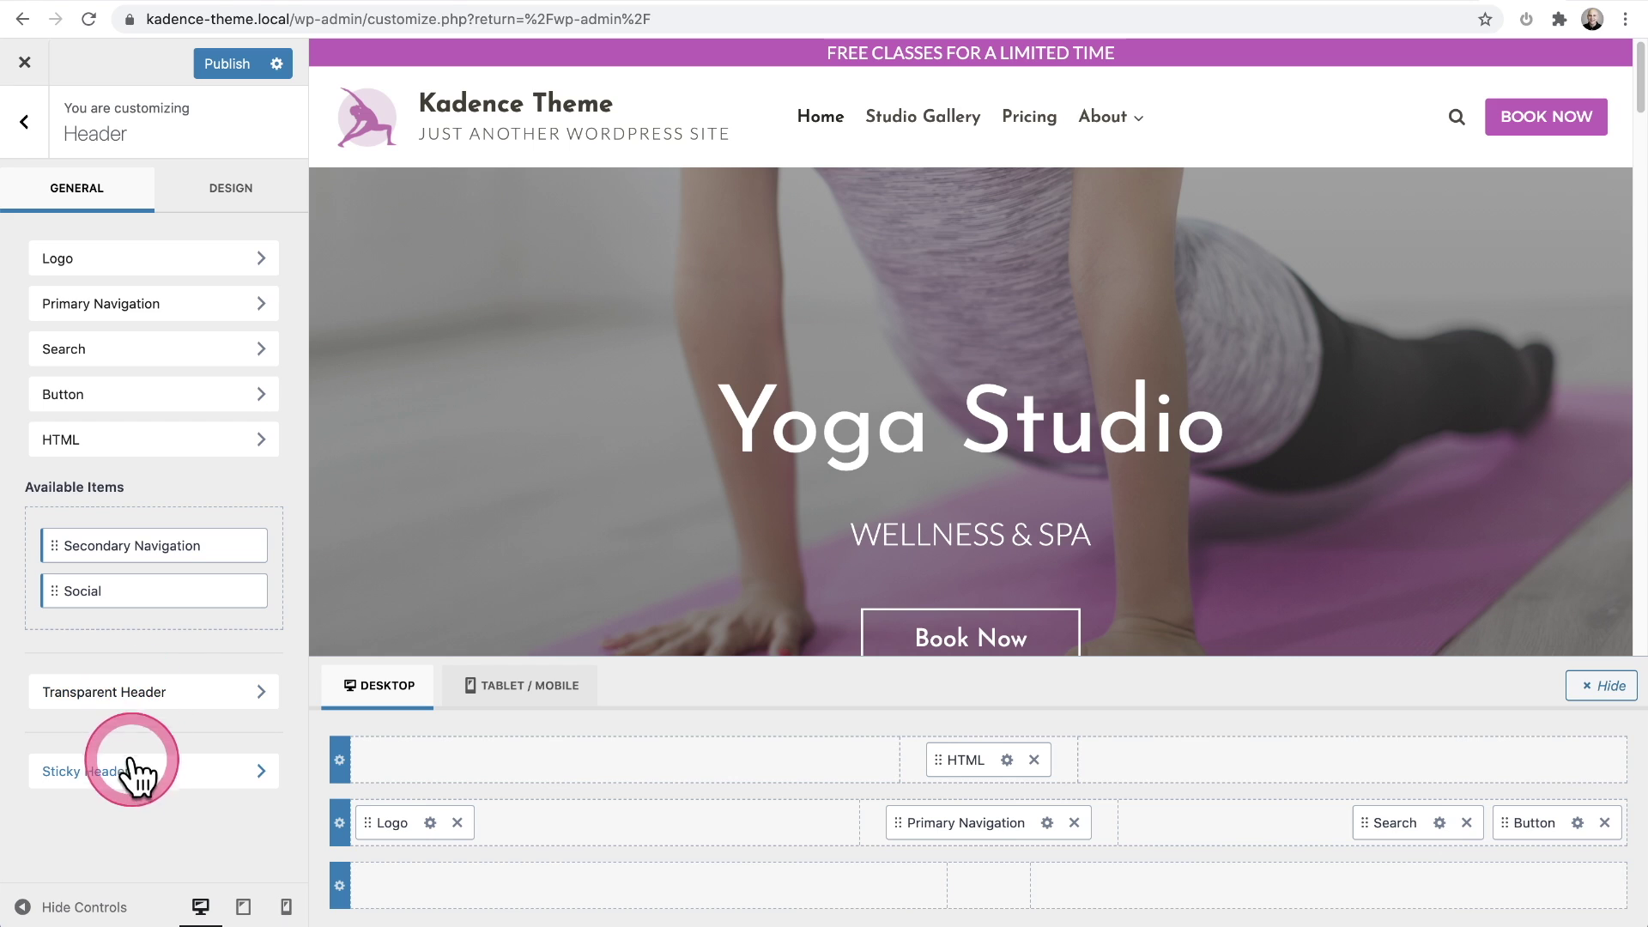
pyautogui.click(86, 189)
pyautogui.click(141, 422)
pyautogui.click(148, 692)
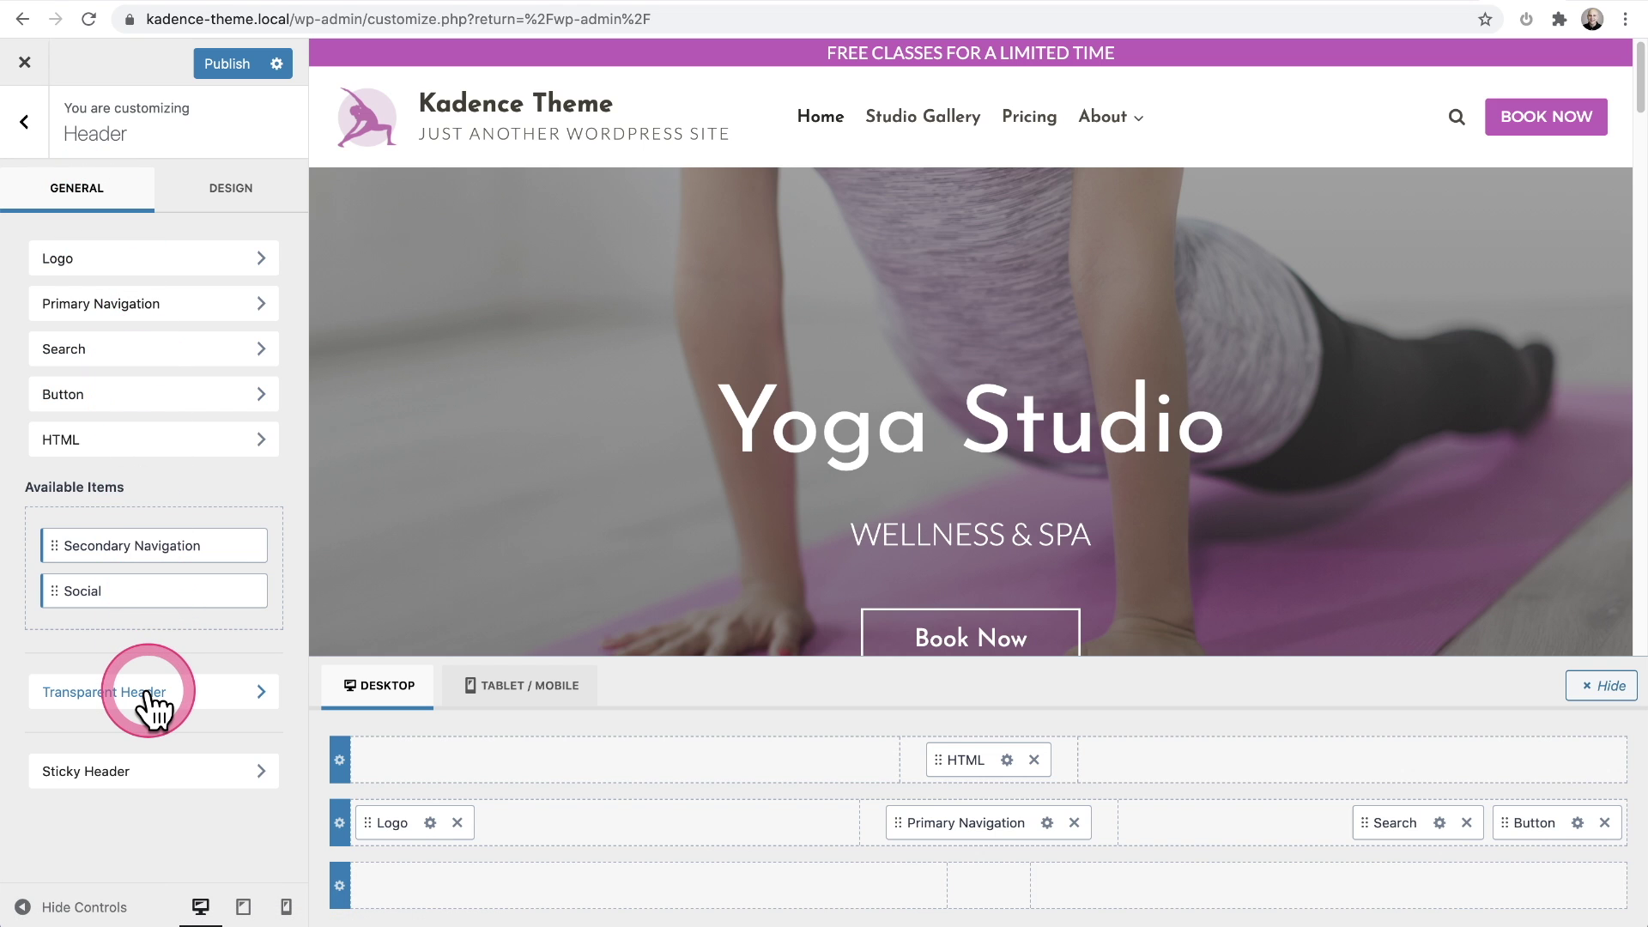
pyautogui.click(42, 246)
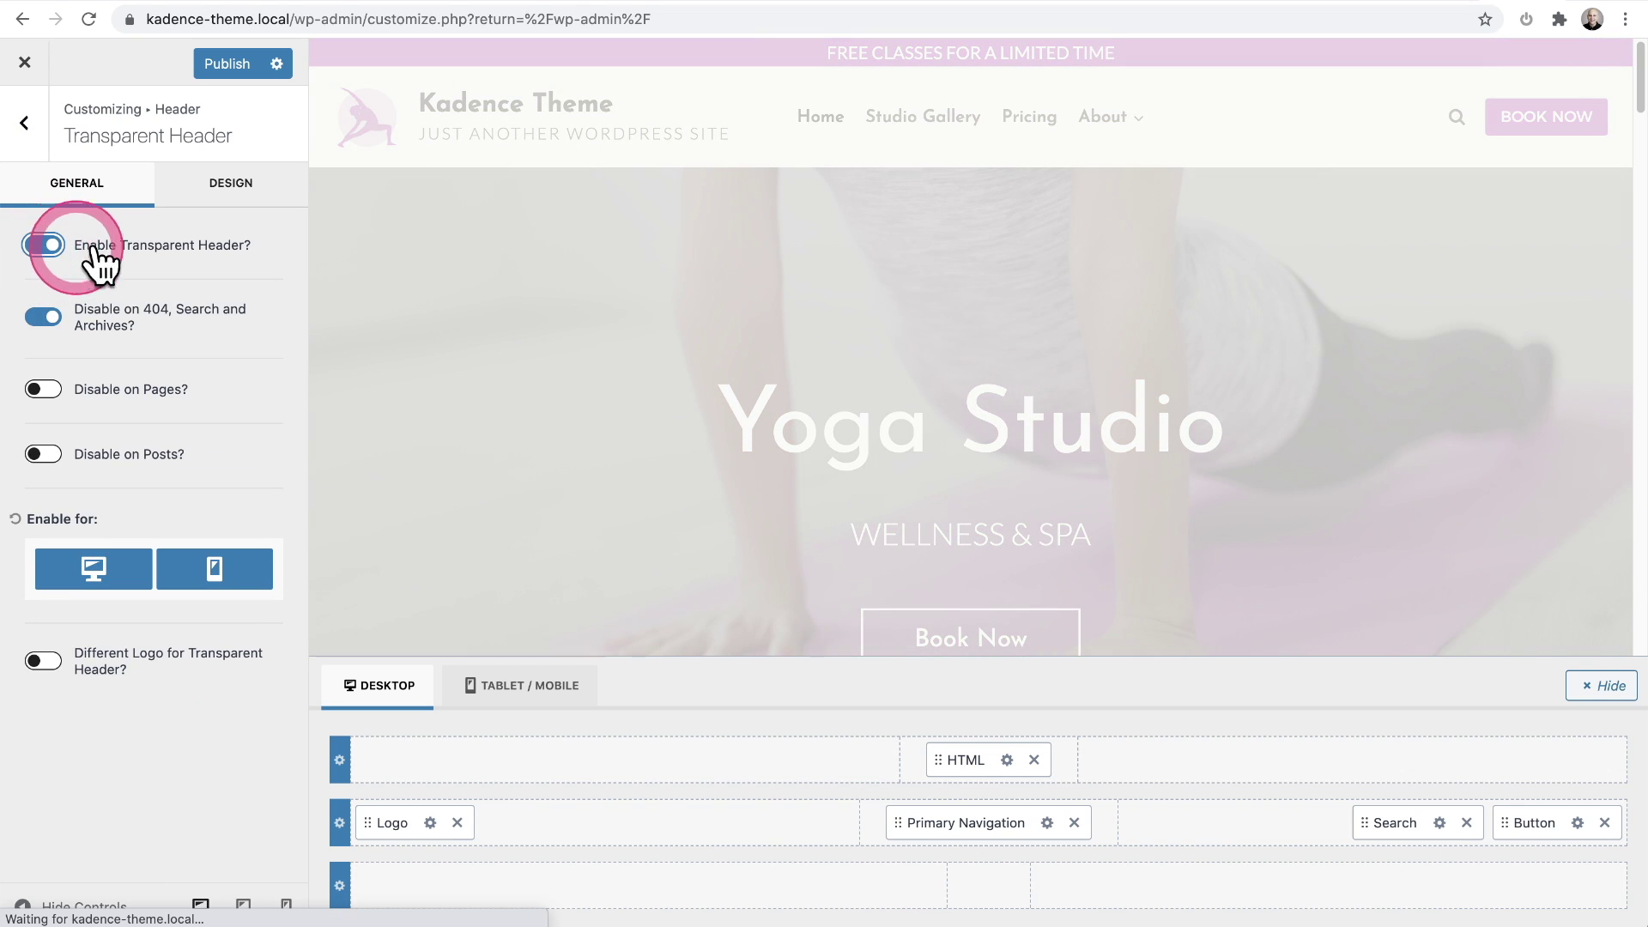
pyautogui.click(167, 245)
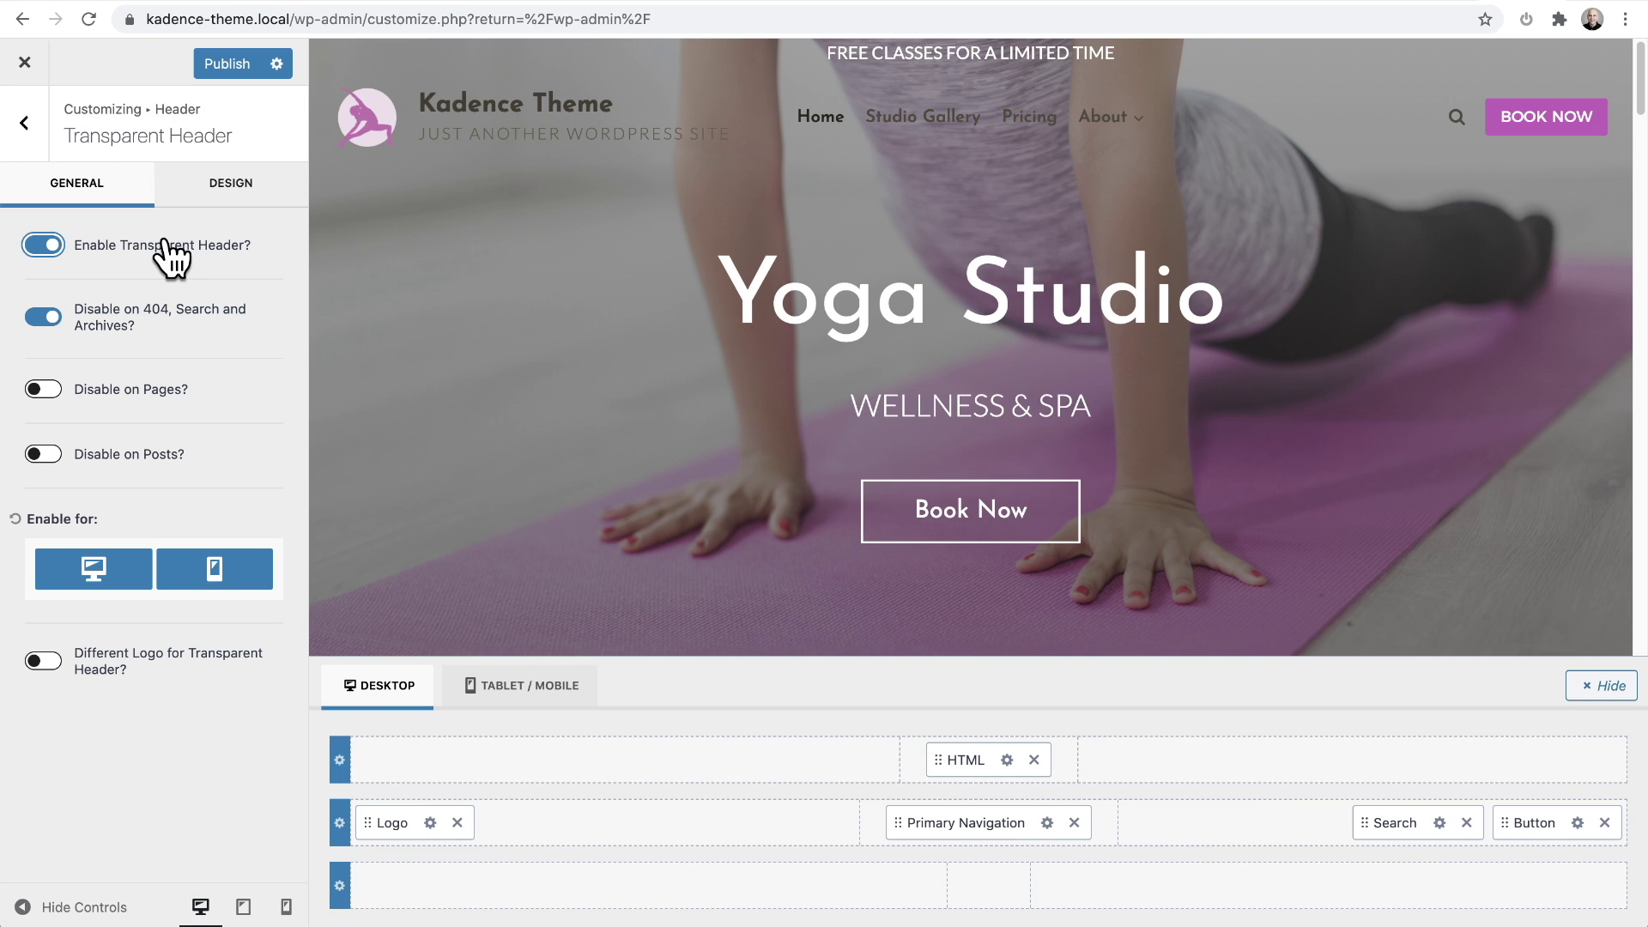
# Step: Look through the transparent header's design options and turn the transparent header off
pyautogui.click(218, 183)
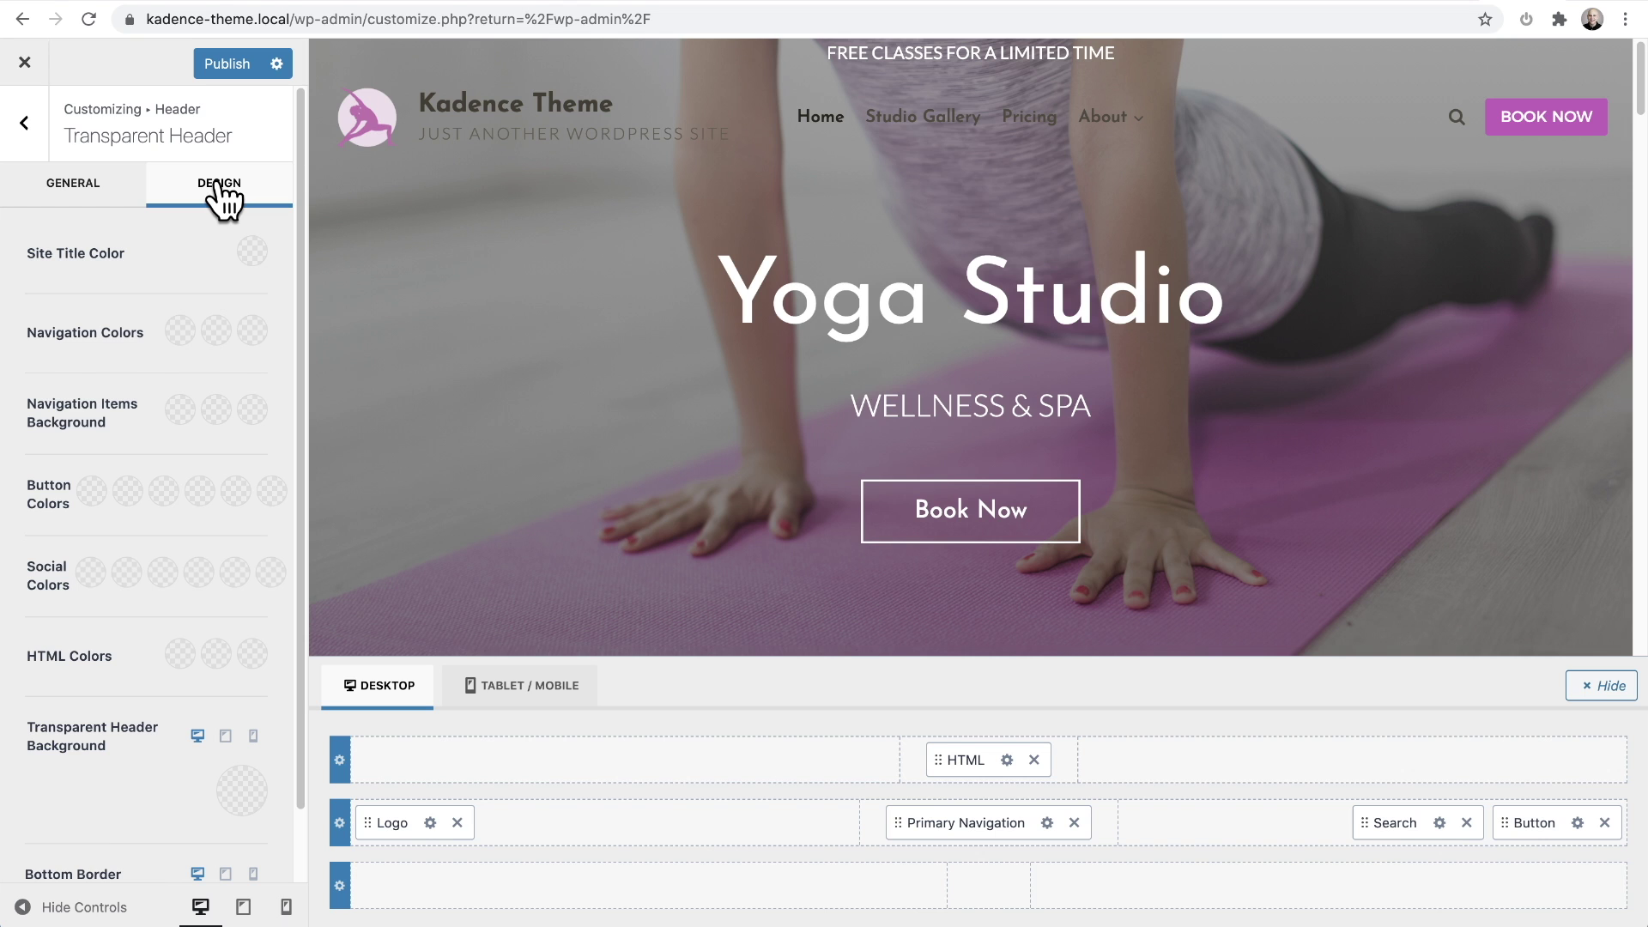
pyautogui.click(81, 185)
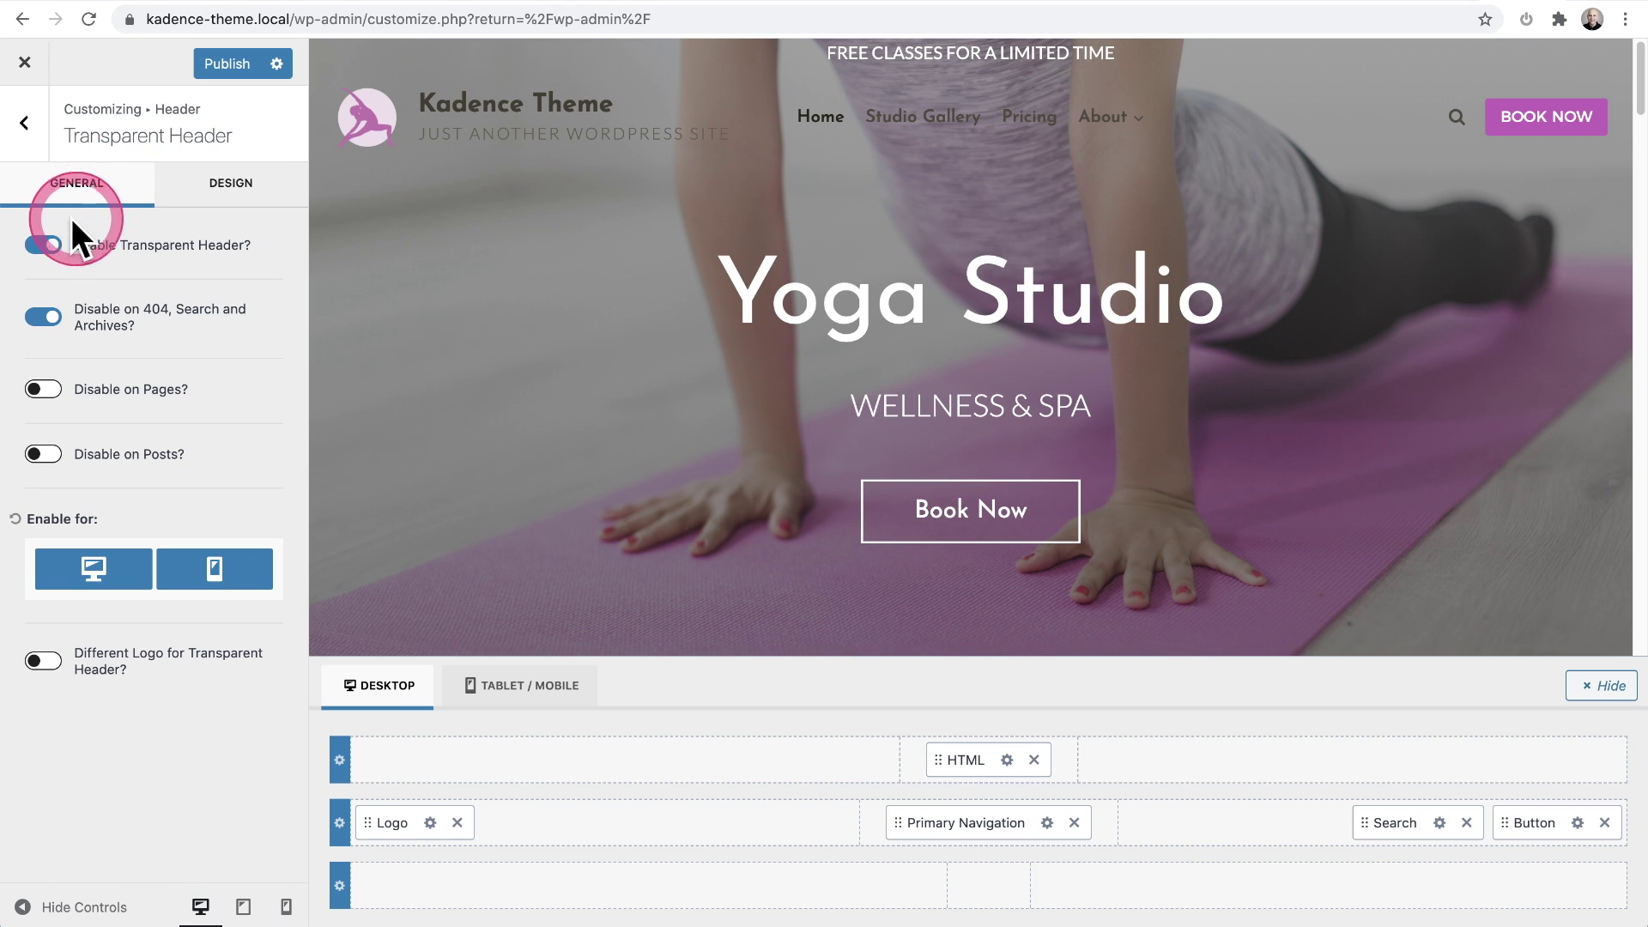
pyautogui.click(43, 246)
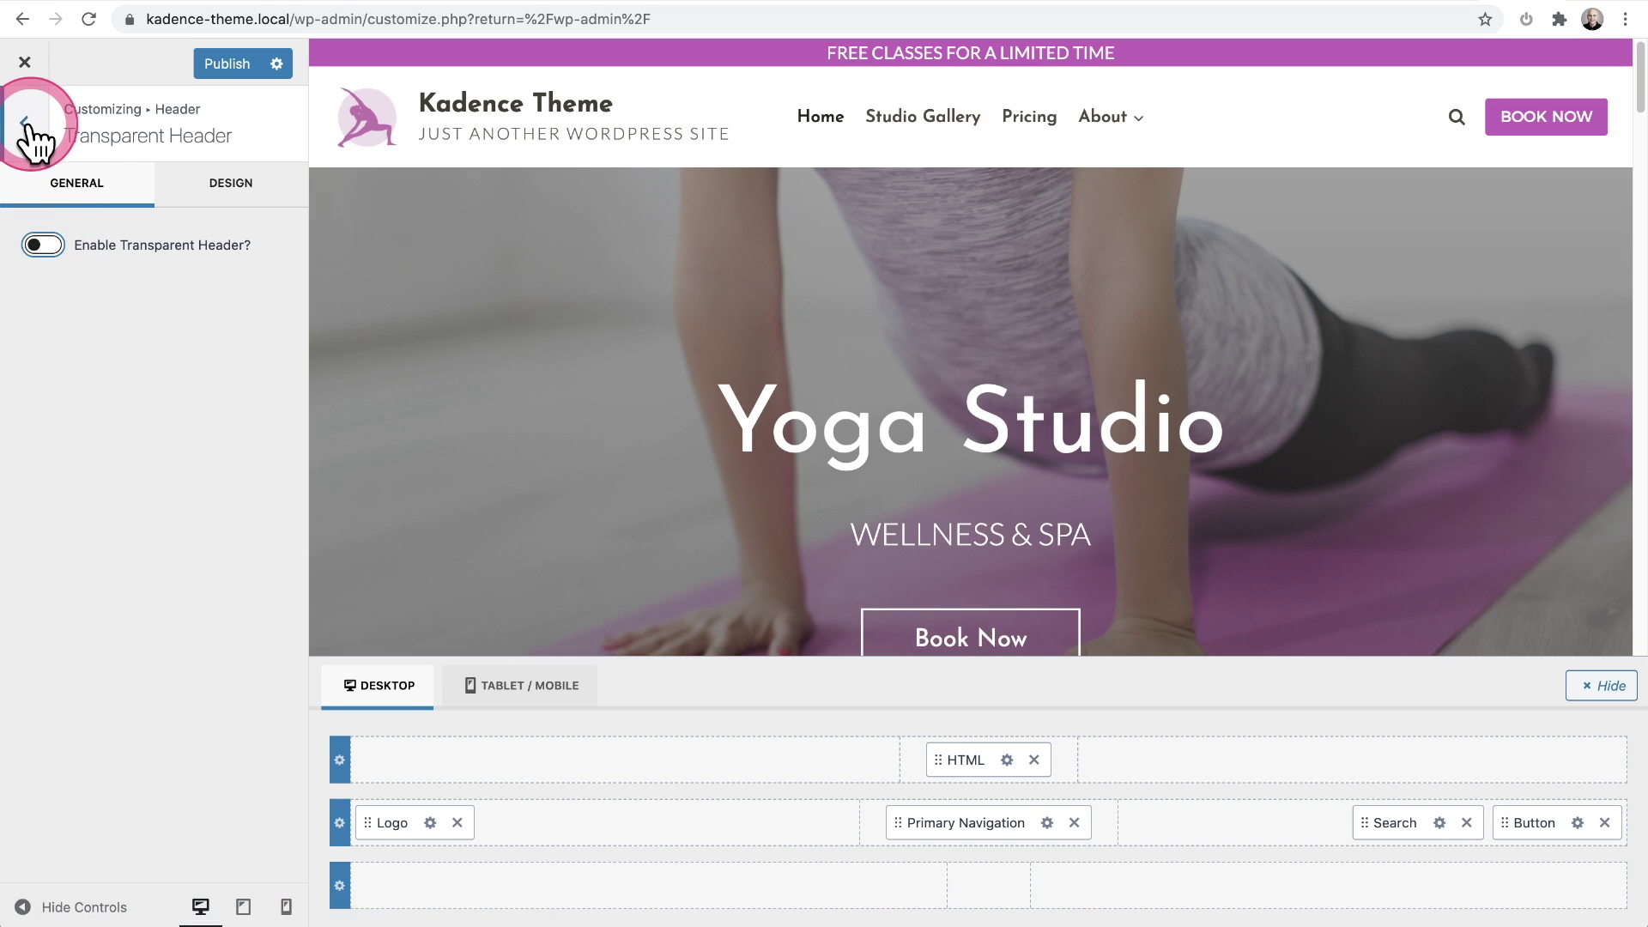
pyautogui.click(26, 128)
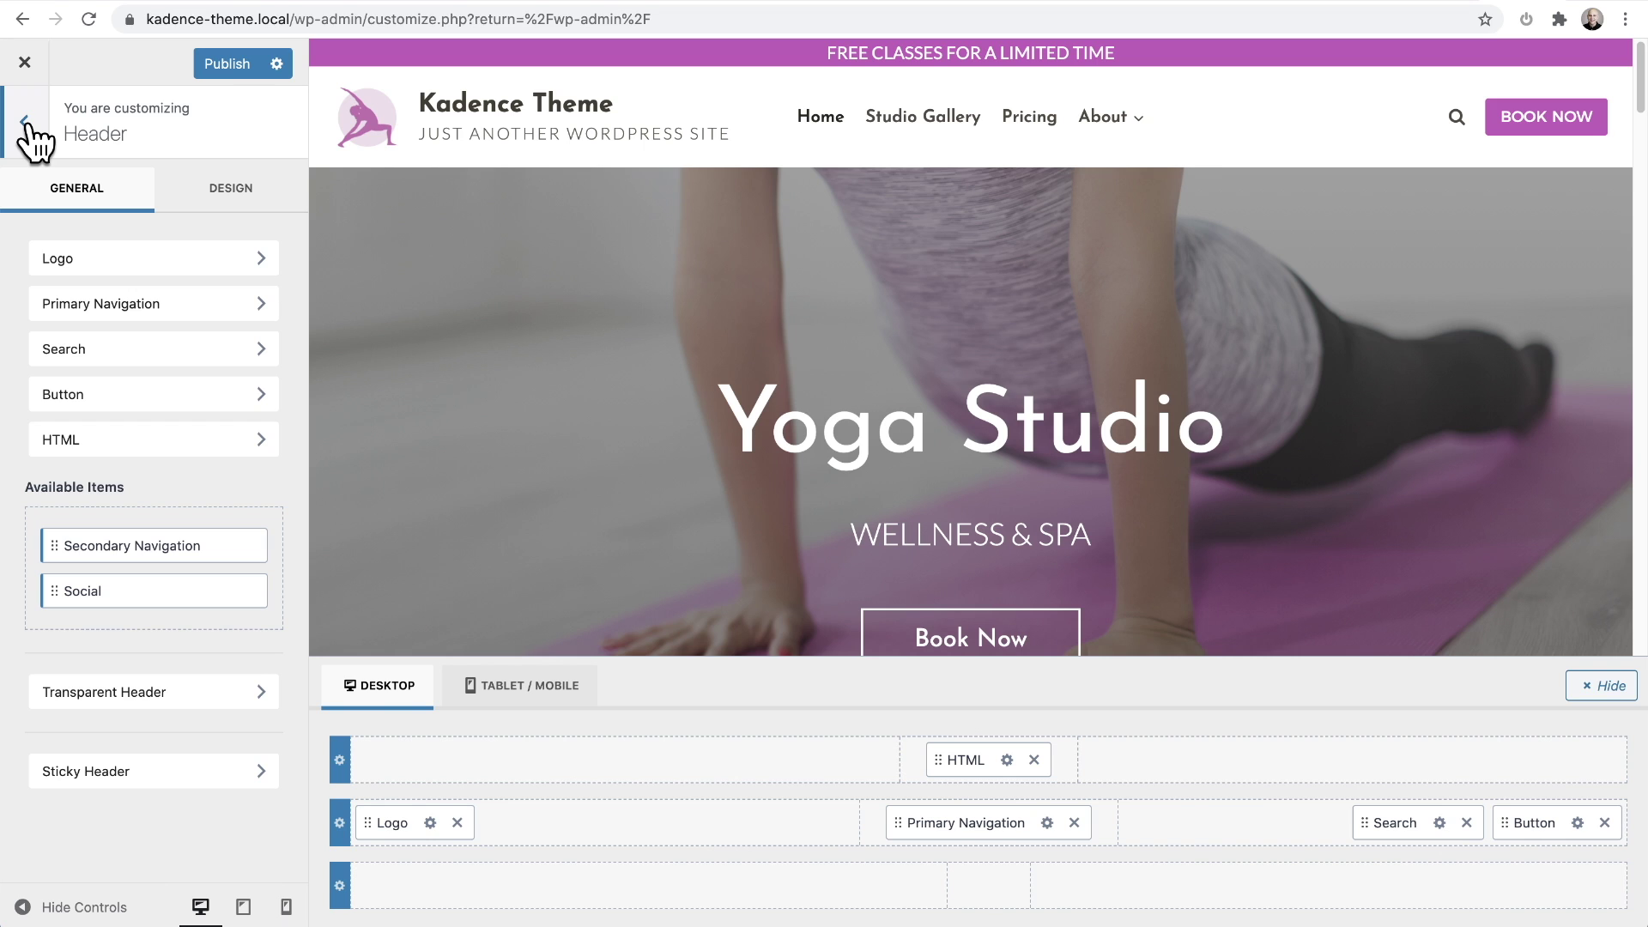
# Step: Preview the tablet/mobile header at phone size and open its slide-out navigation menu
pyautogui.click(526, 693)
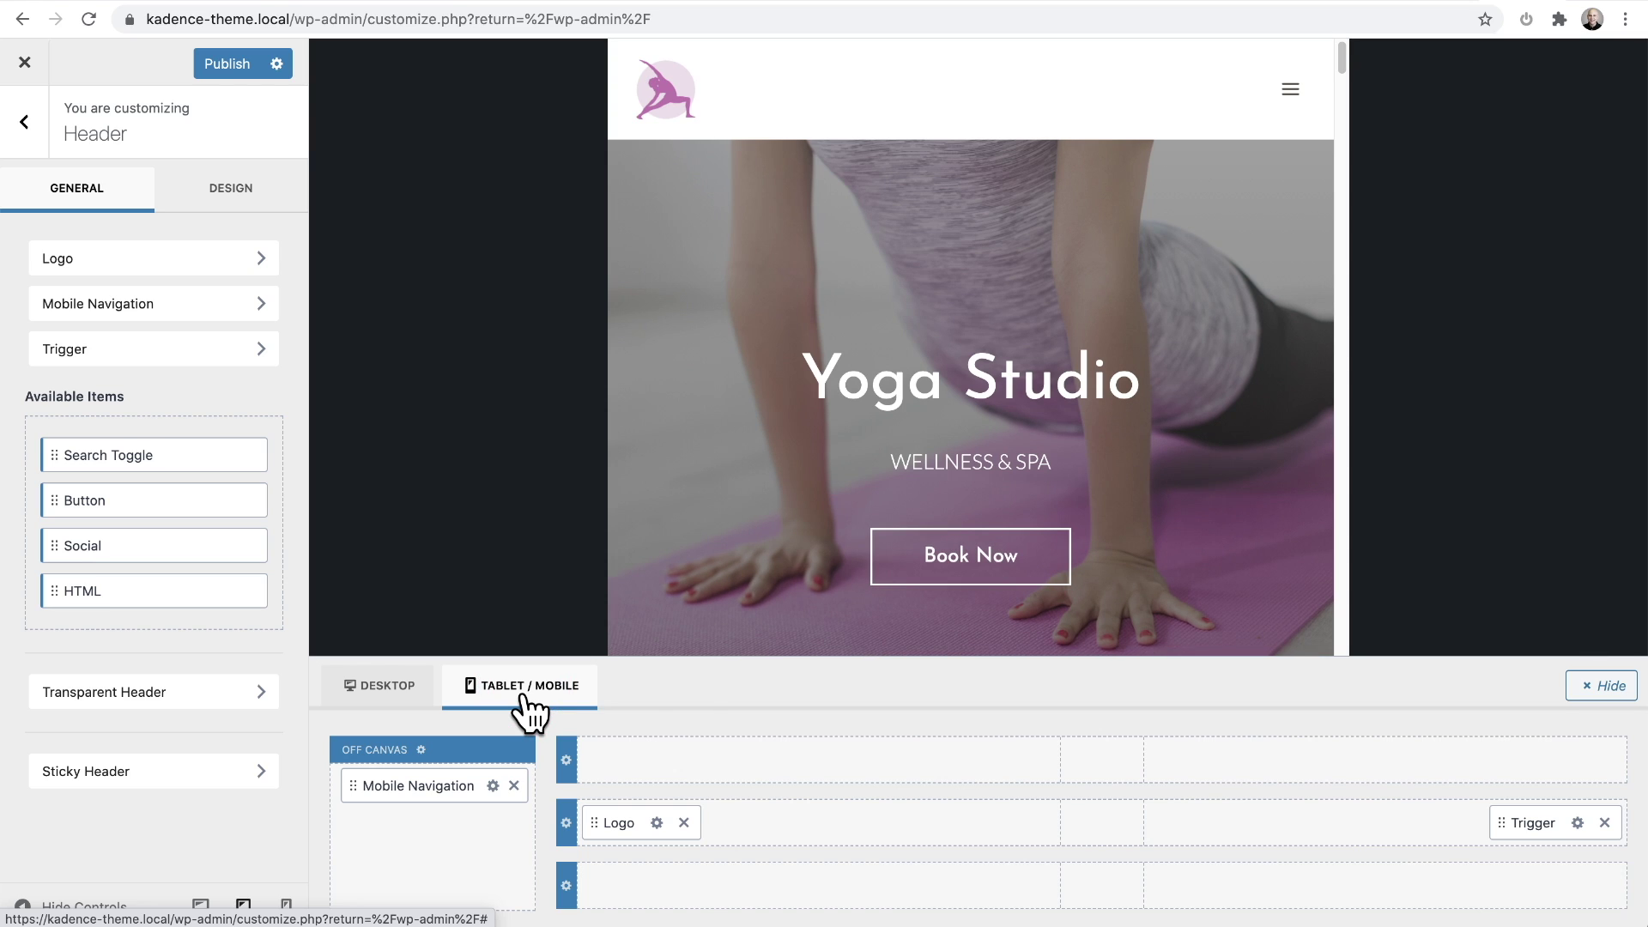
pyautogui.click(526, 699)
pyautogui.click(287, 906)
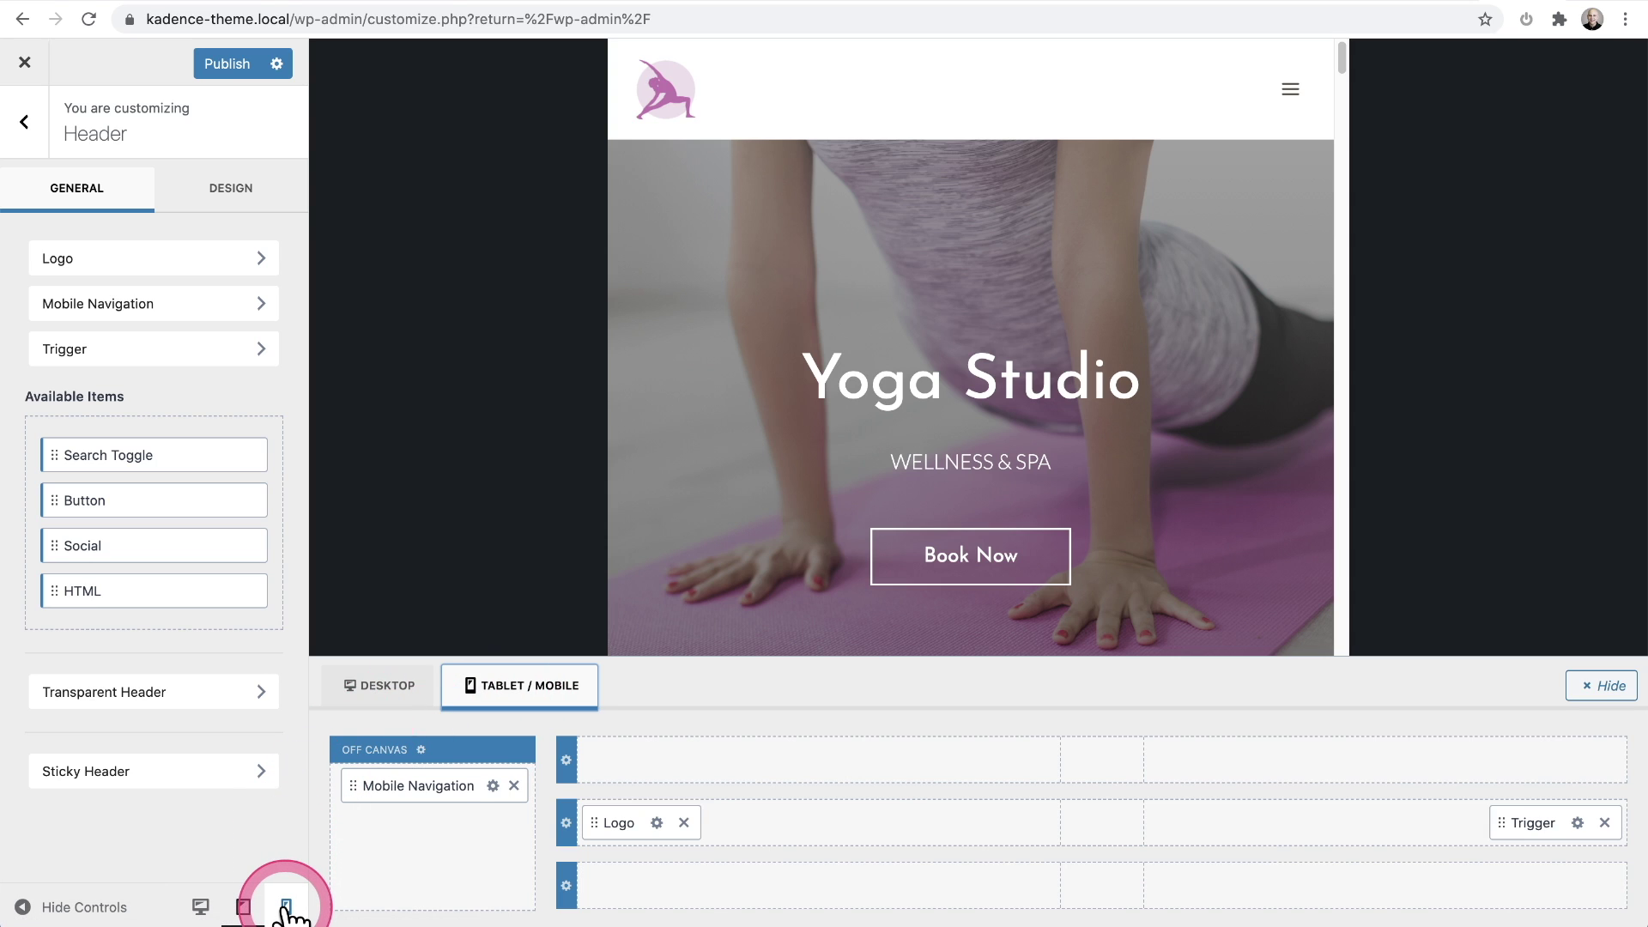
pyautogui.click(419, 859)
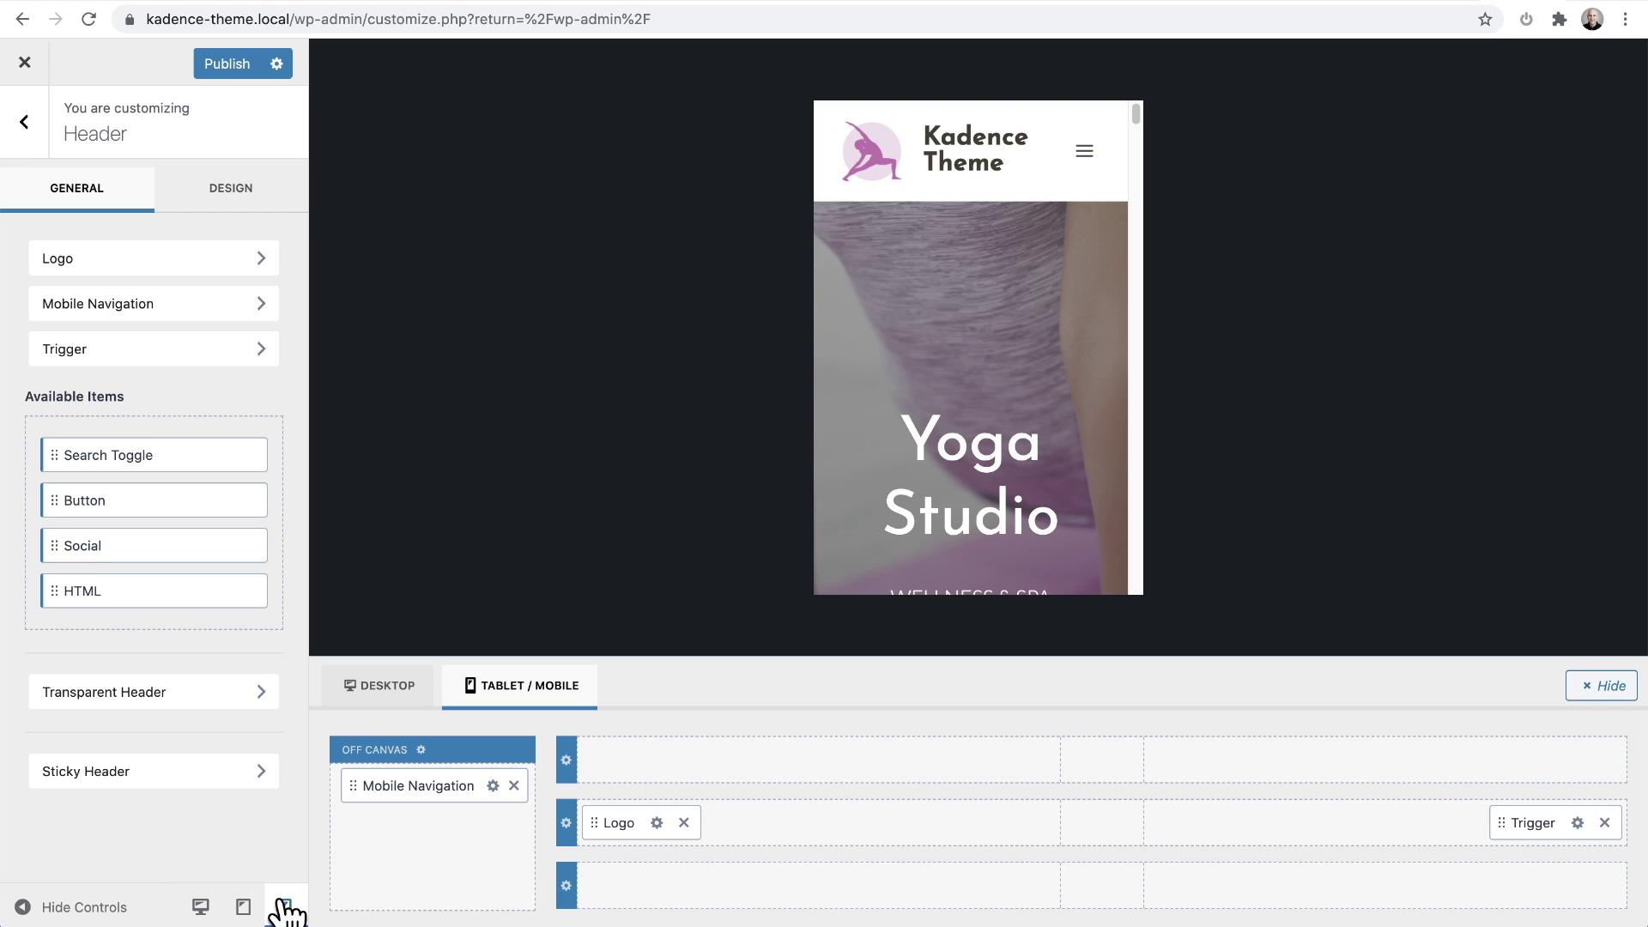
pyautogui.click(435, 850)
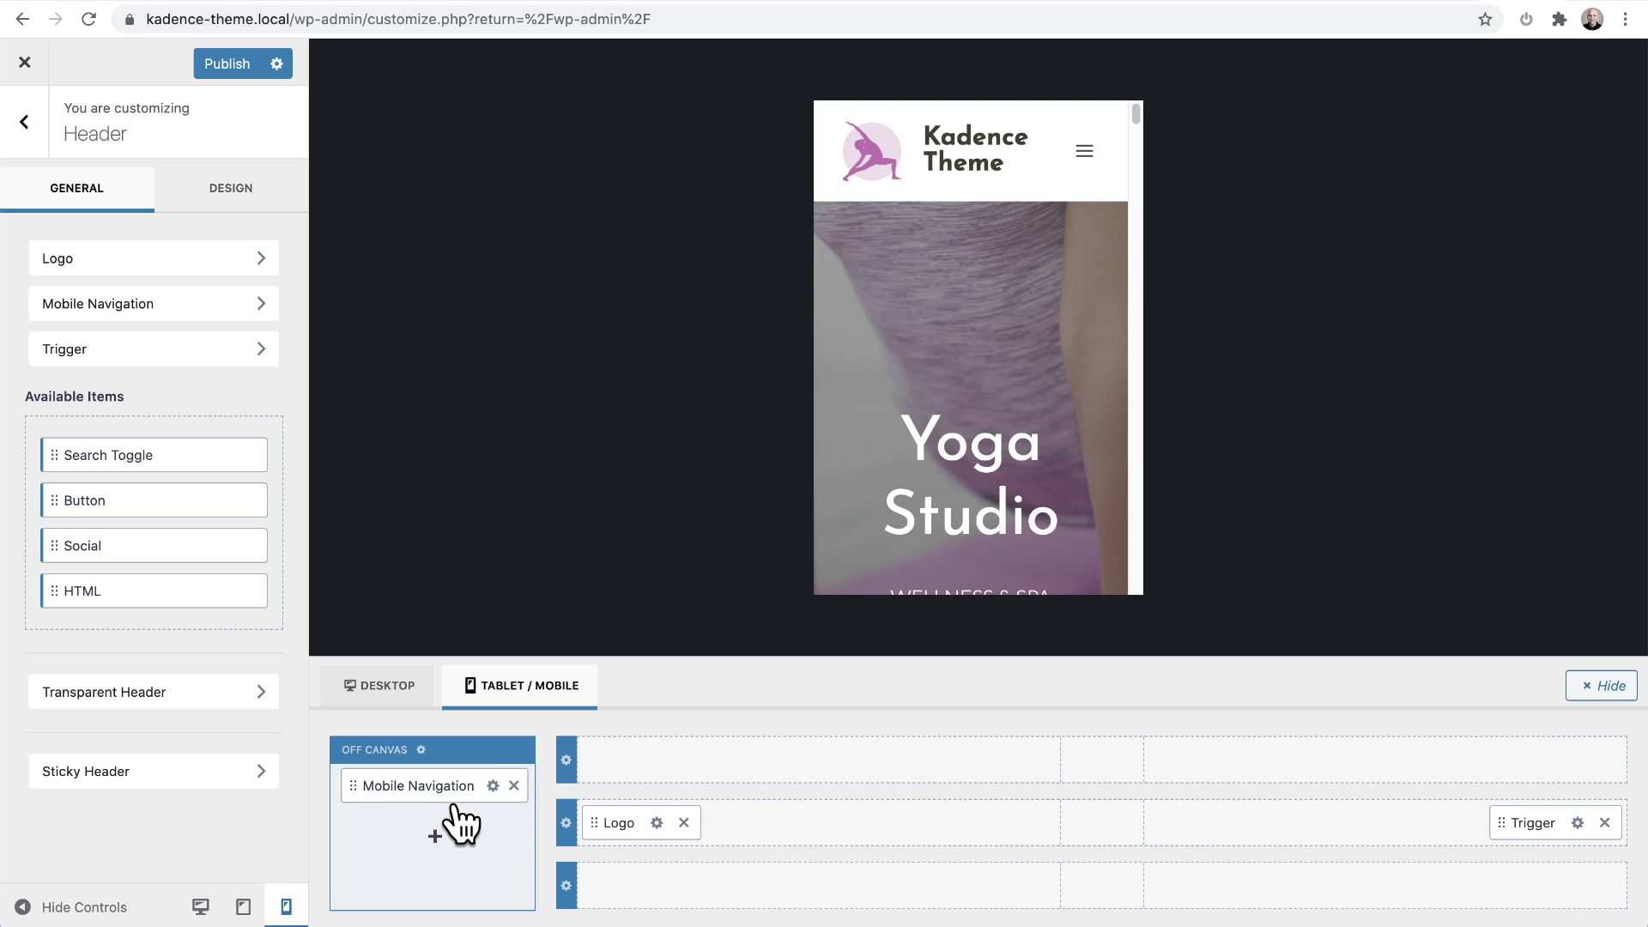
pyautogui.click(1090, 152)
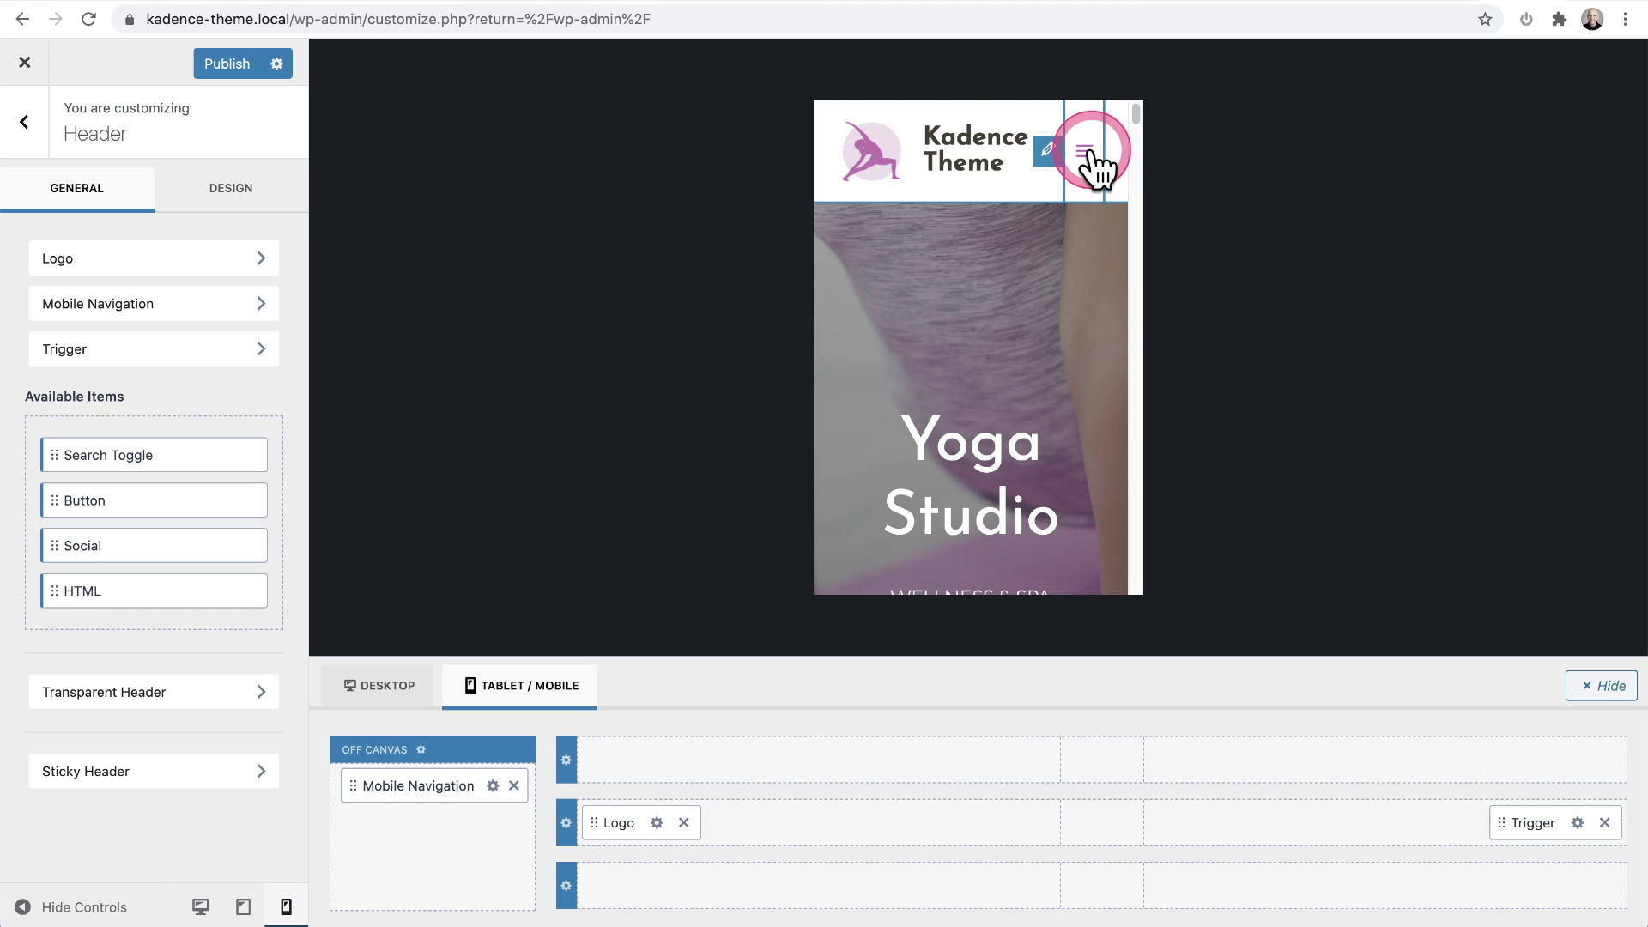
pyautogui.click(1079, 226)
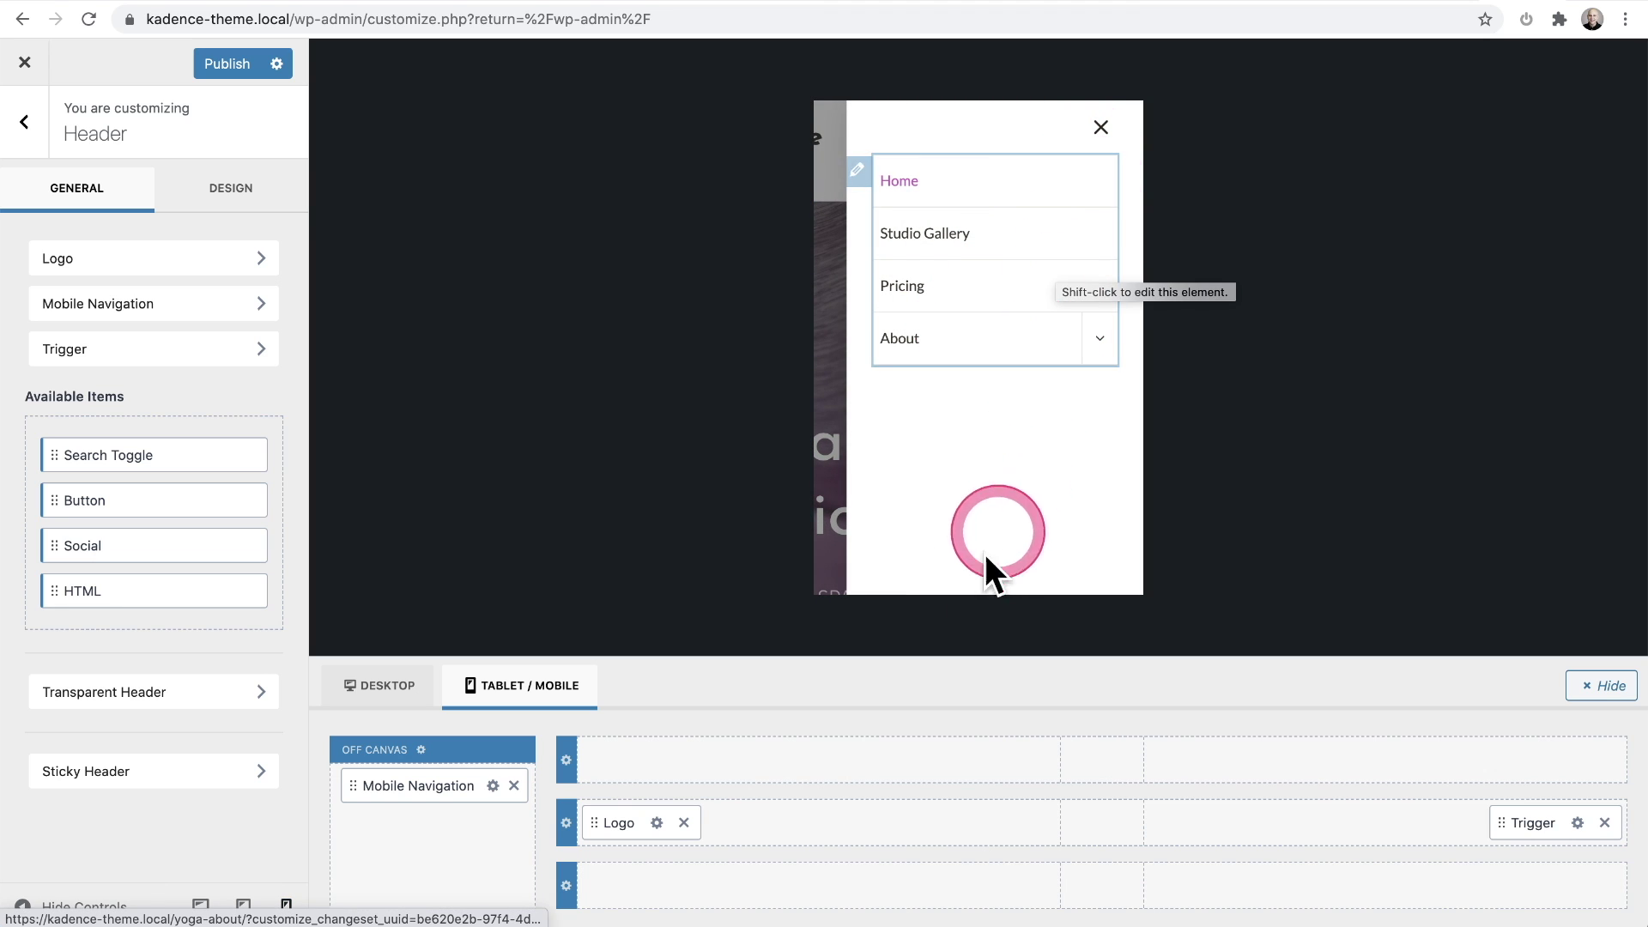
# Step: Look through the items available for the mobile off-canvas area and its layout and design settings
pyautogui.moveTo(470, 884)
pyautogui.click(434, 820)
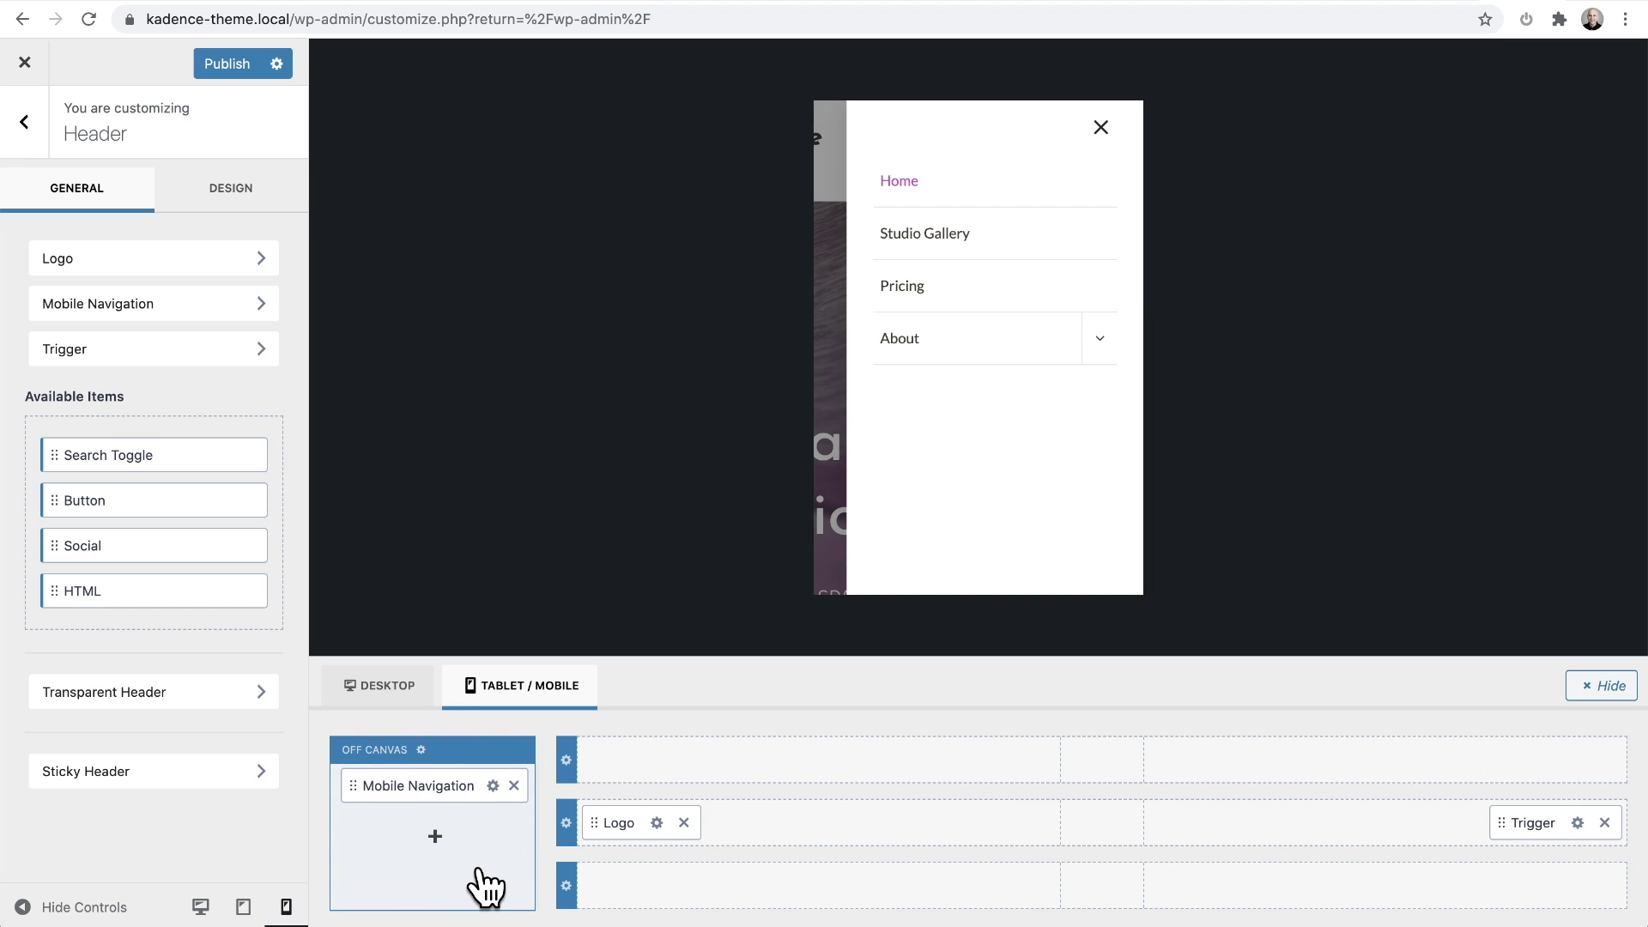
pyautogui.click(436, 837)
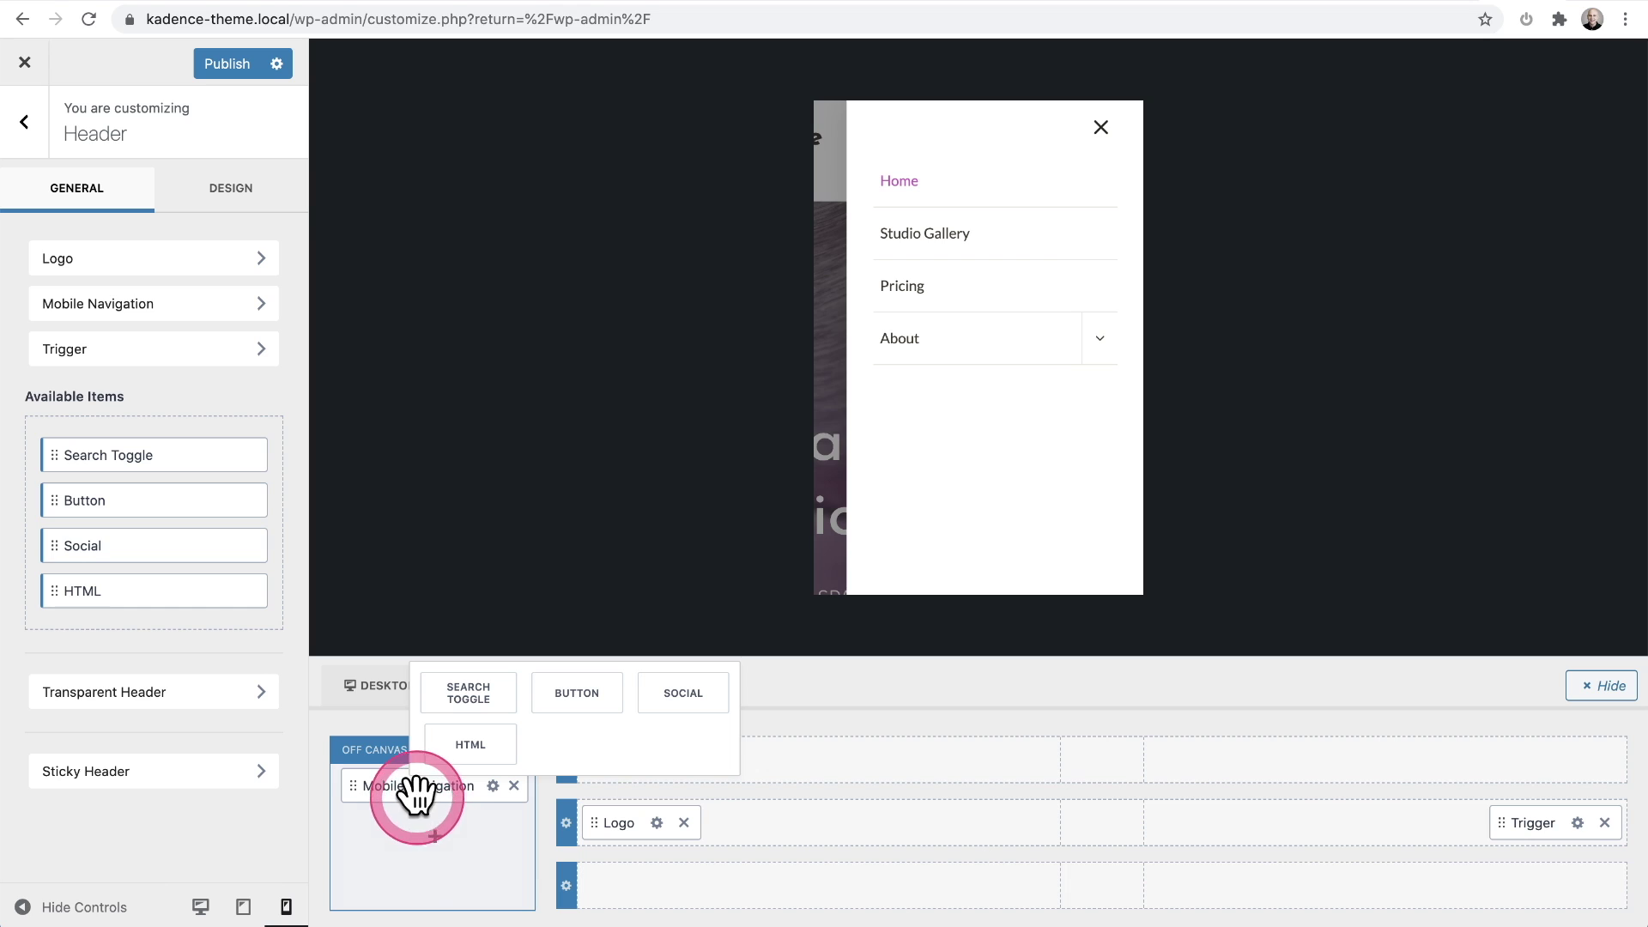
pyautogui.click(421, 749)
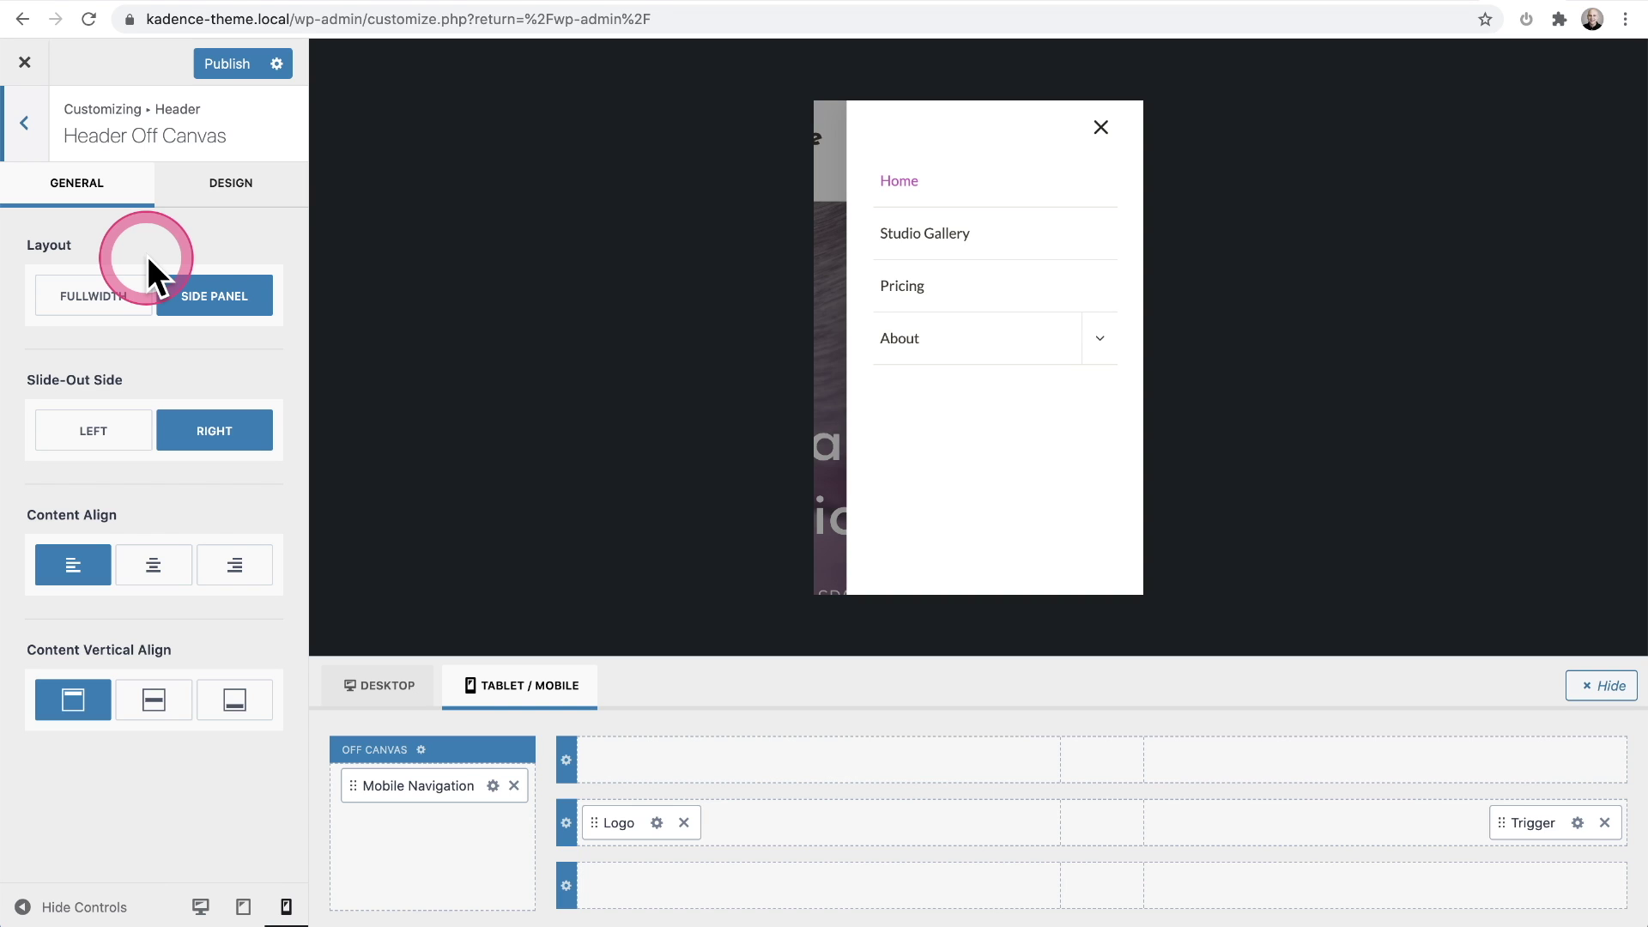
pyautogui.click(204, 202)
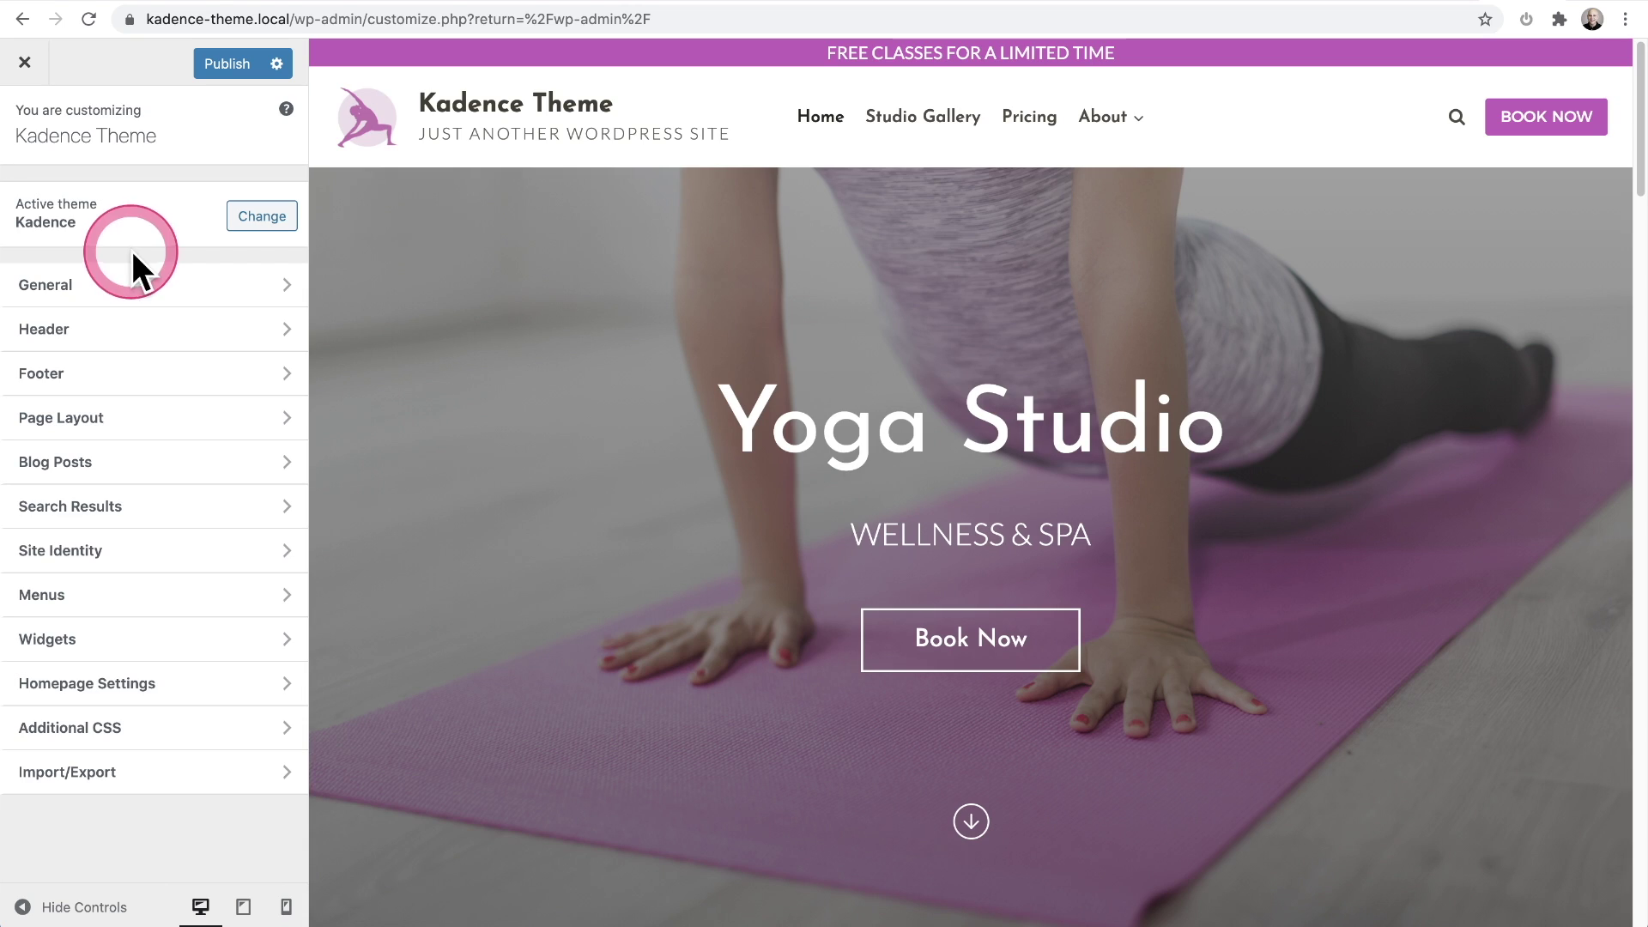
# Step: Open the footer's layout builder and look through the homepage preview toward its footer
pyautogui.click(137, 373)
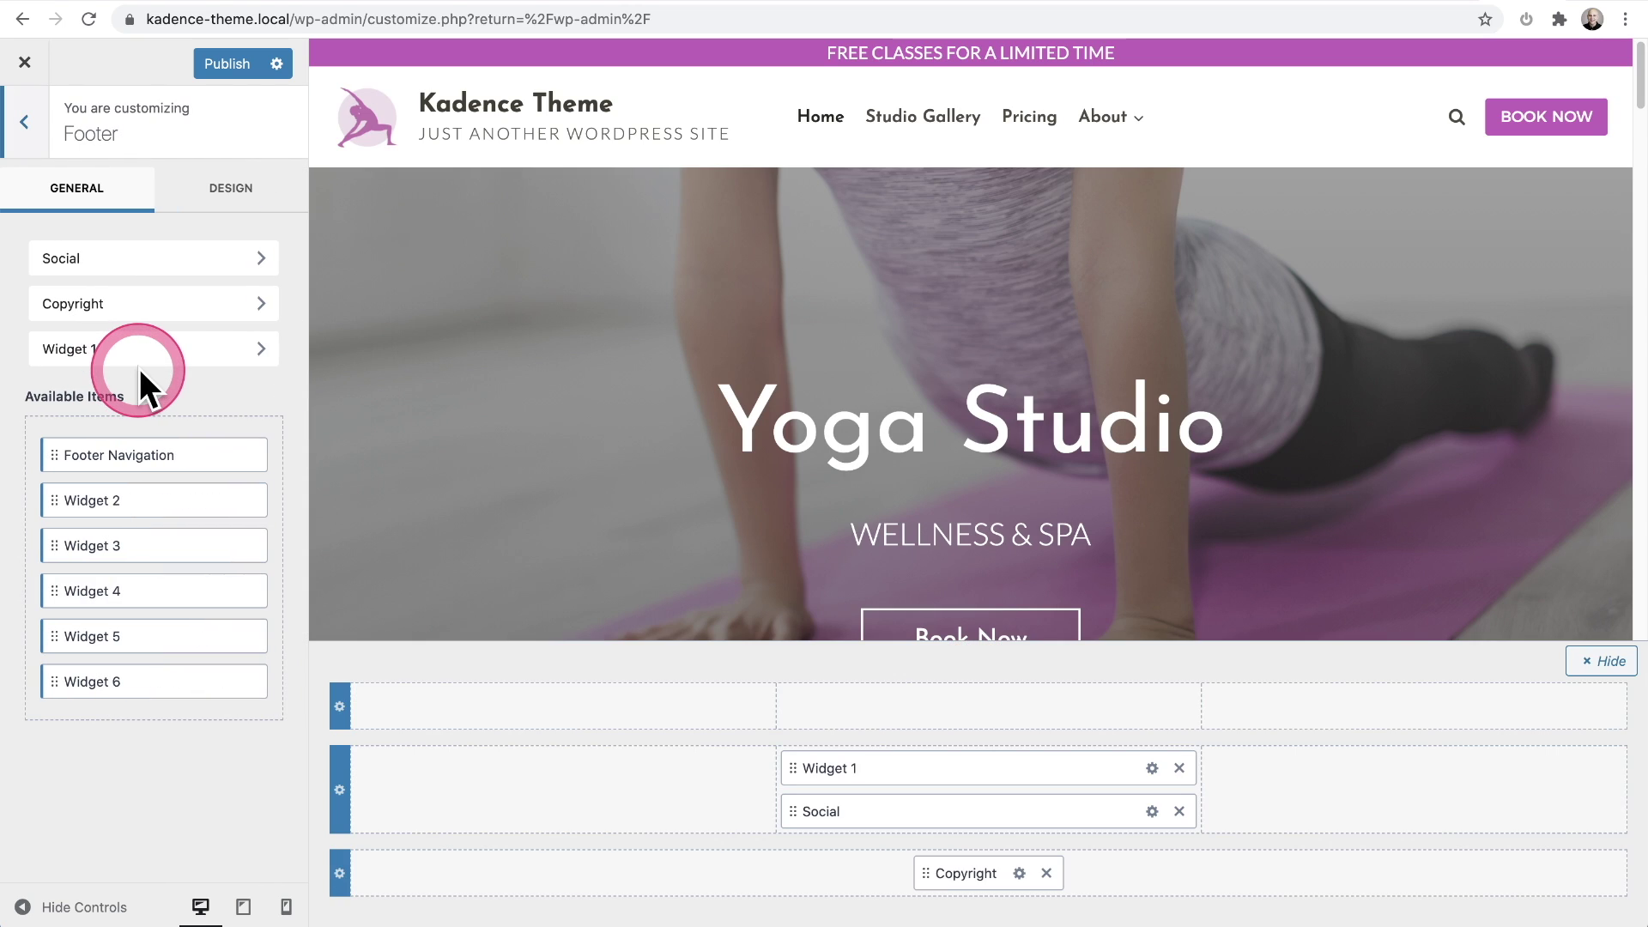
pyautogui.scroll(-5, 632, 411)
pyautogui.scroll(-15, 632, 410)
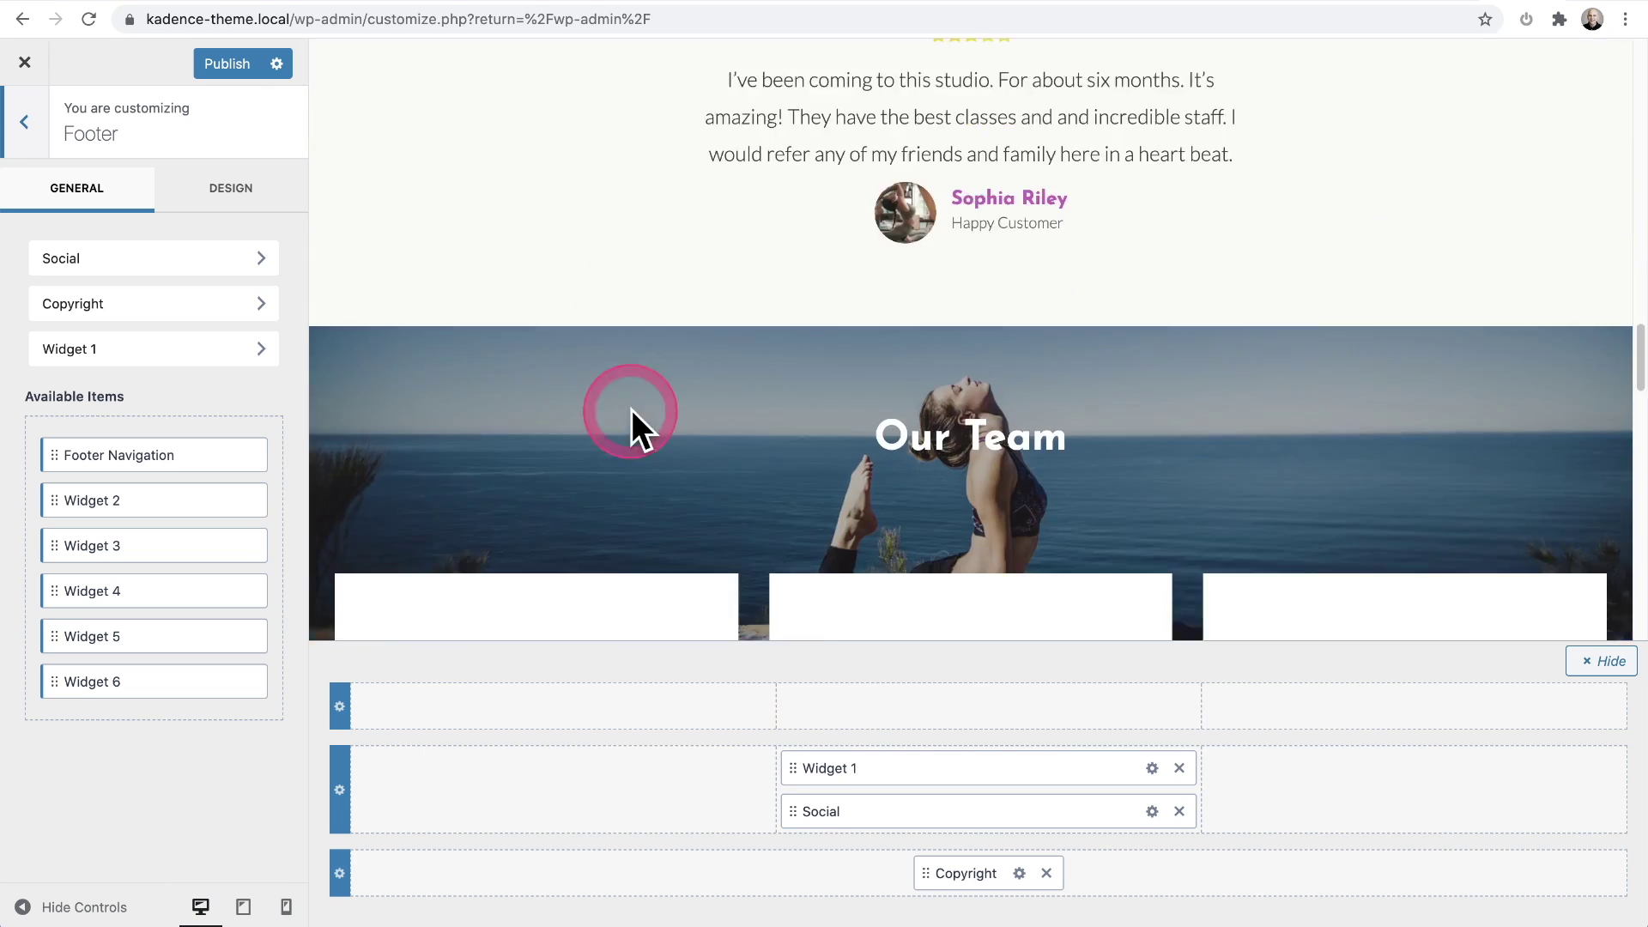
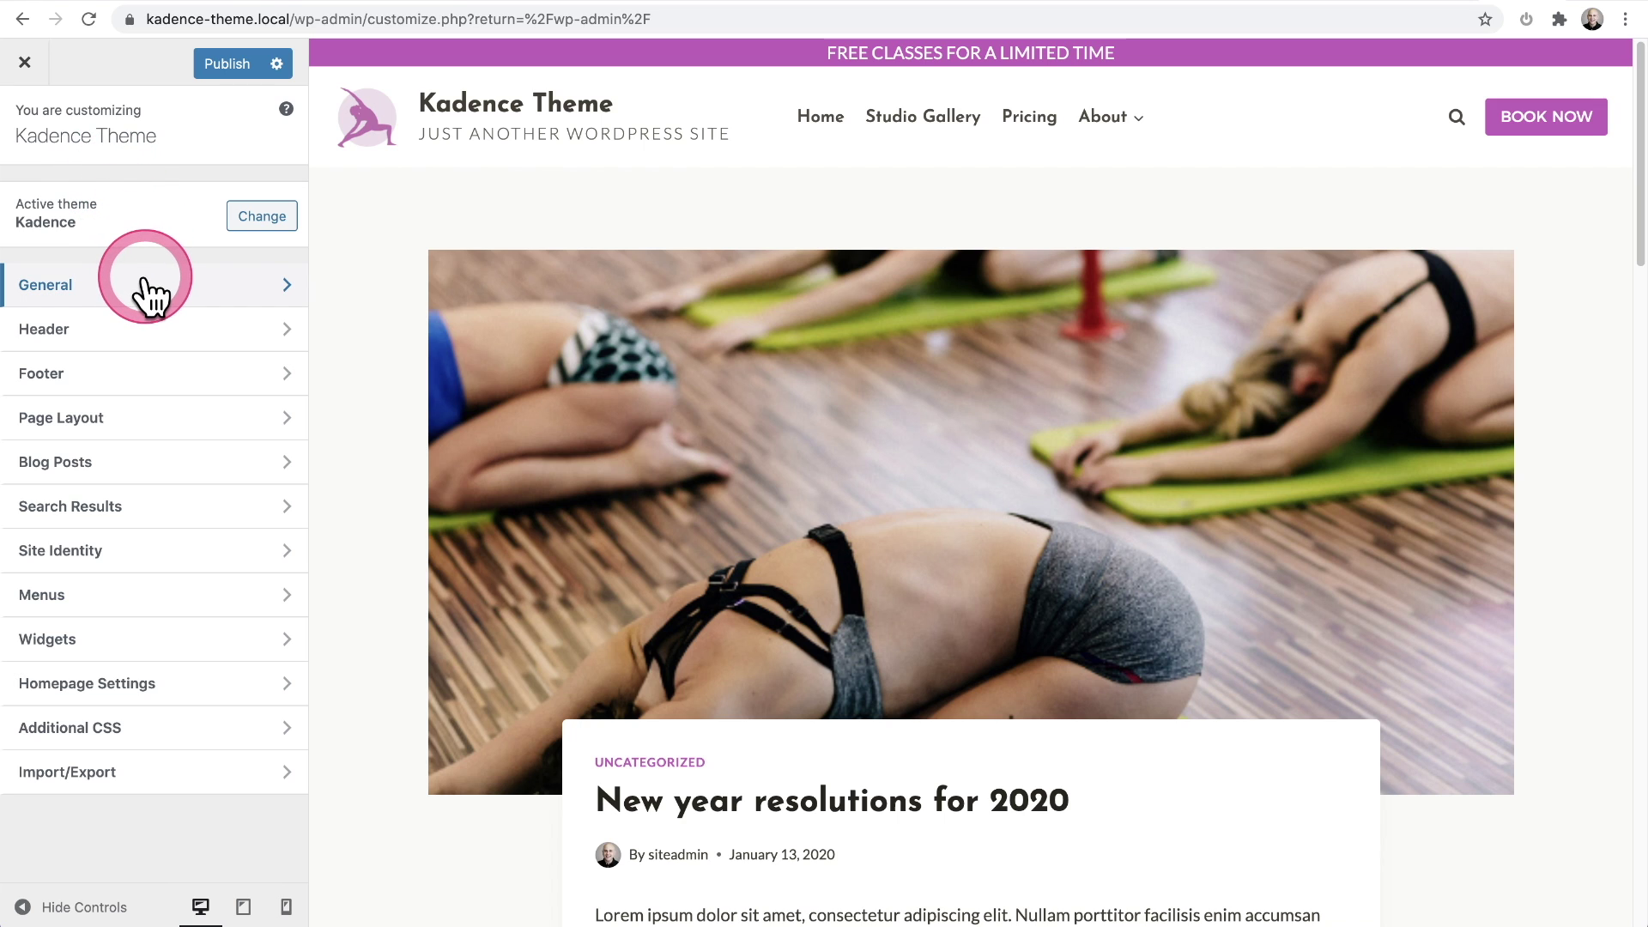
# Step: Open the single post layout settings for the blog posts
pyautogui.click(90, 464)
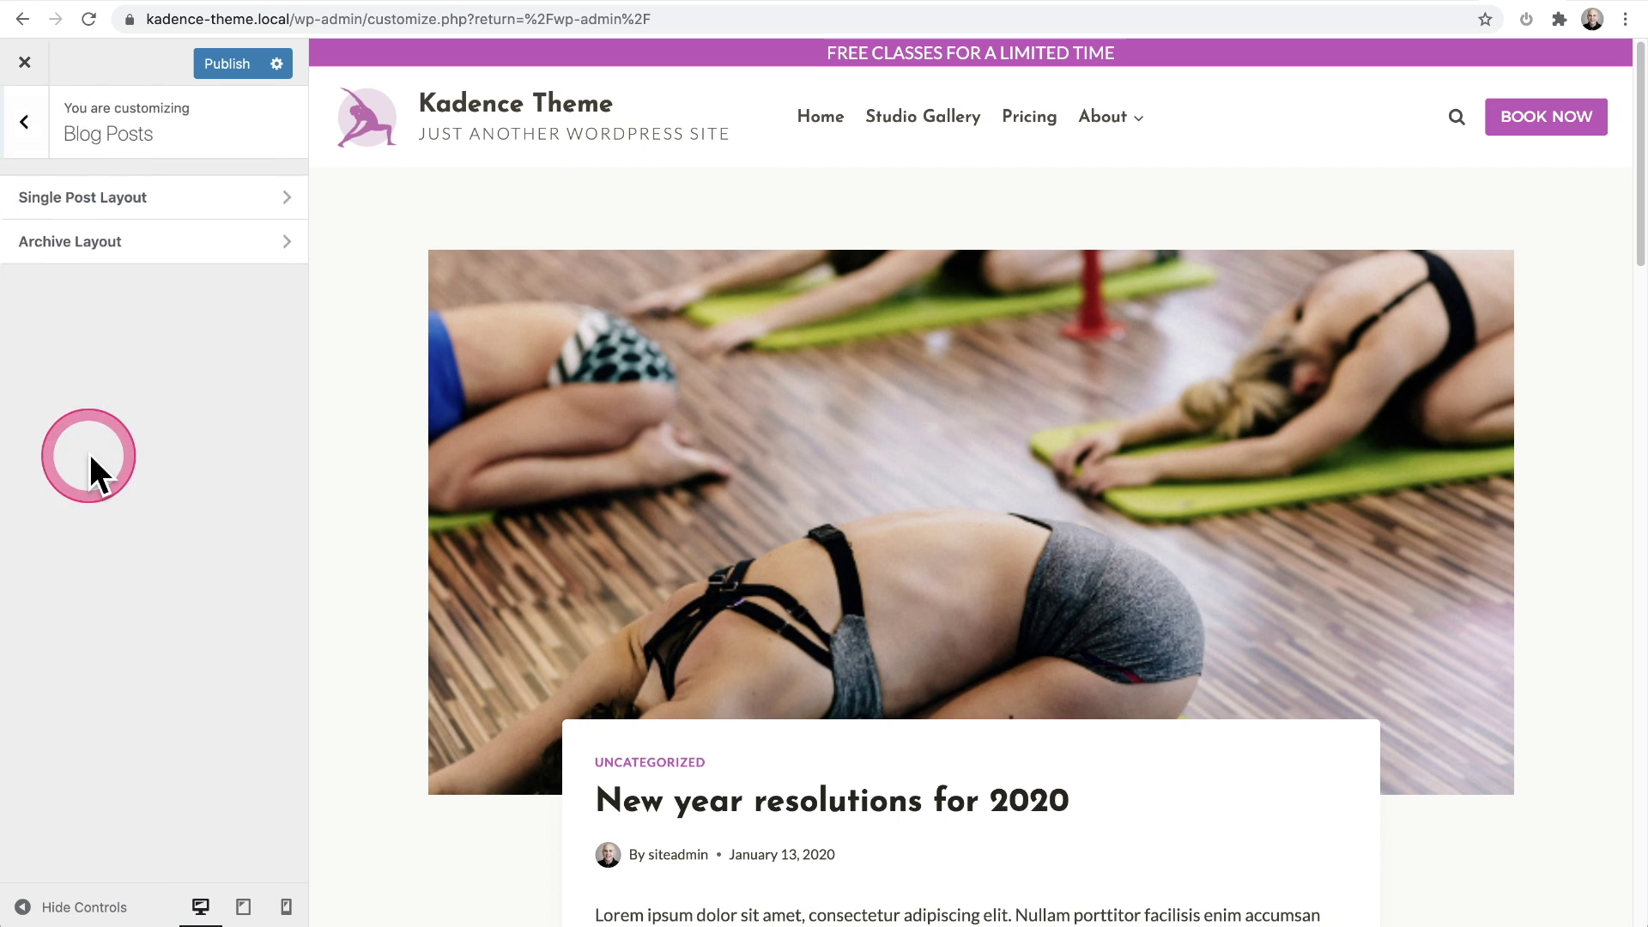
pyautogui.click(75, 206)
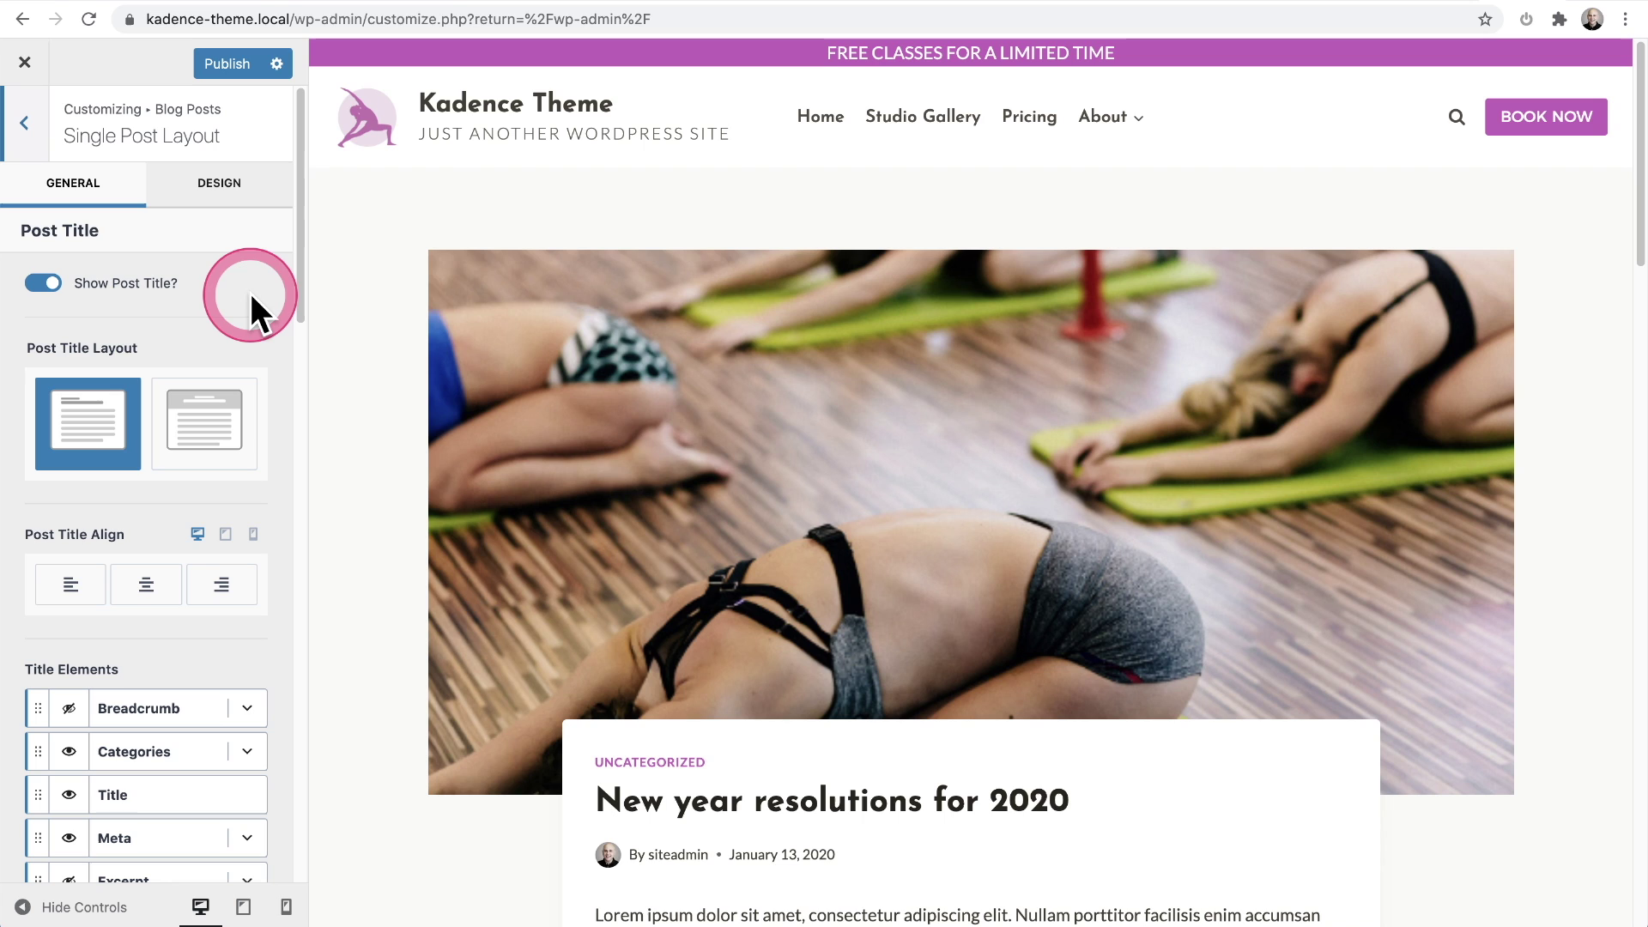
pyautogui.scroll(-1, 251, 310)
# Step: Try the post title layout that places the title above the content, and restore the in-content layout
pyautogui.click(200, 337)
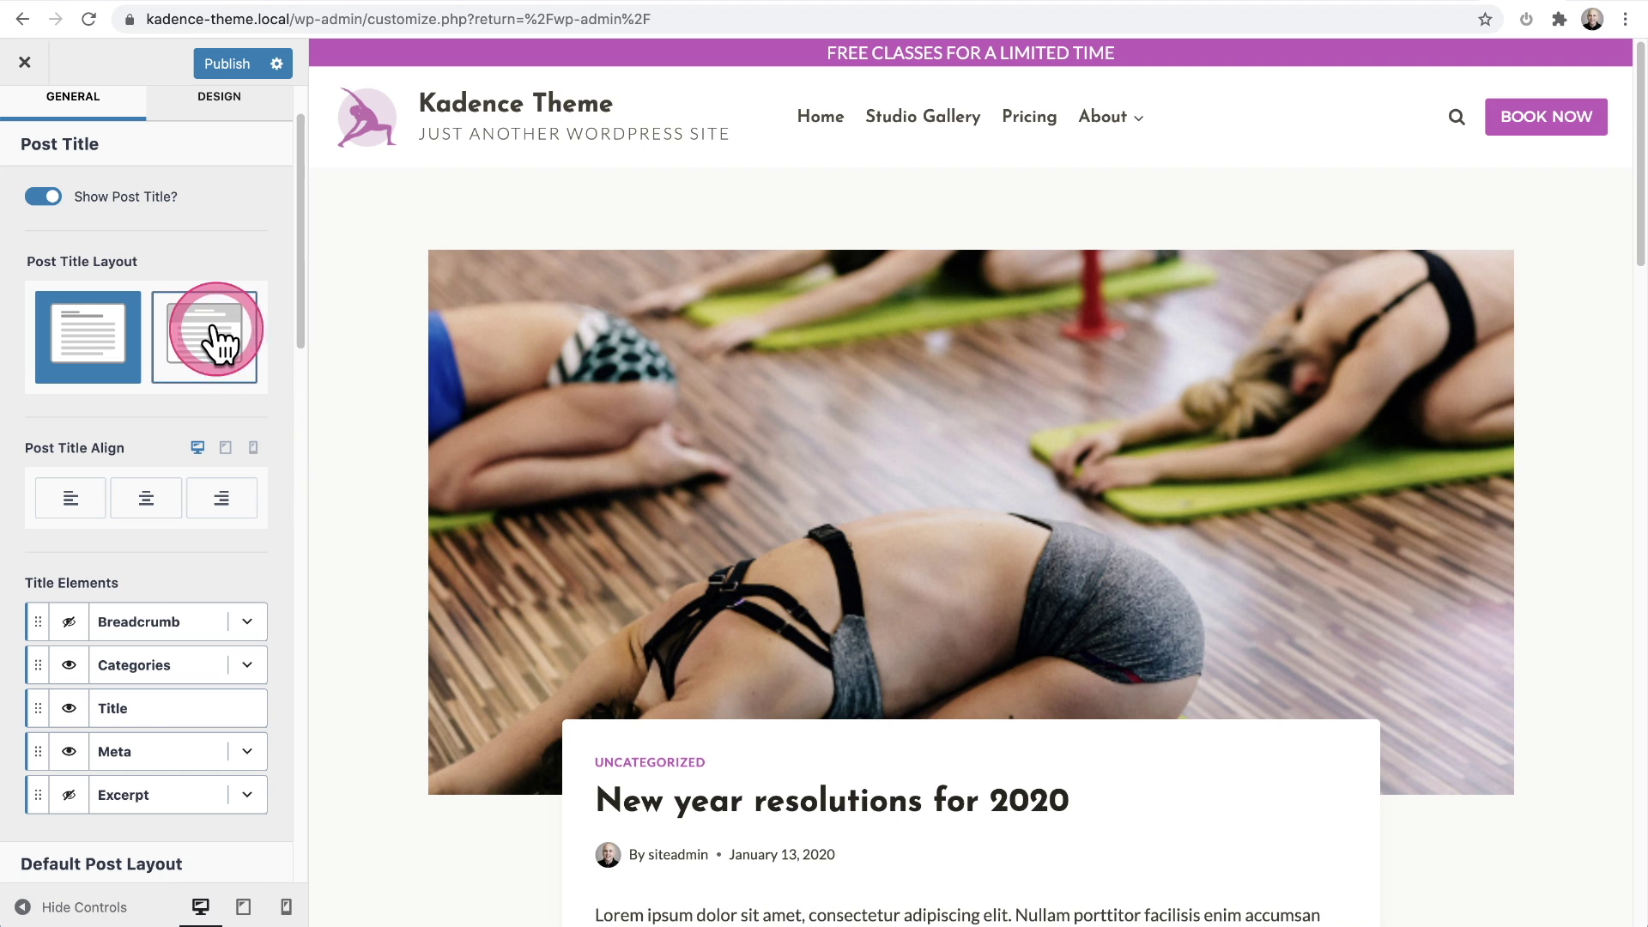
pyautogui.click(217, 336)
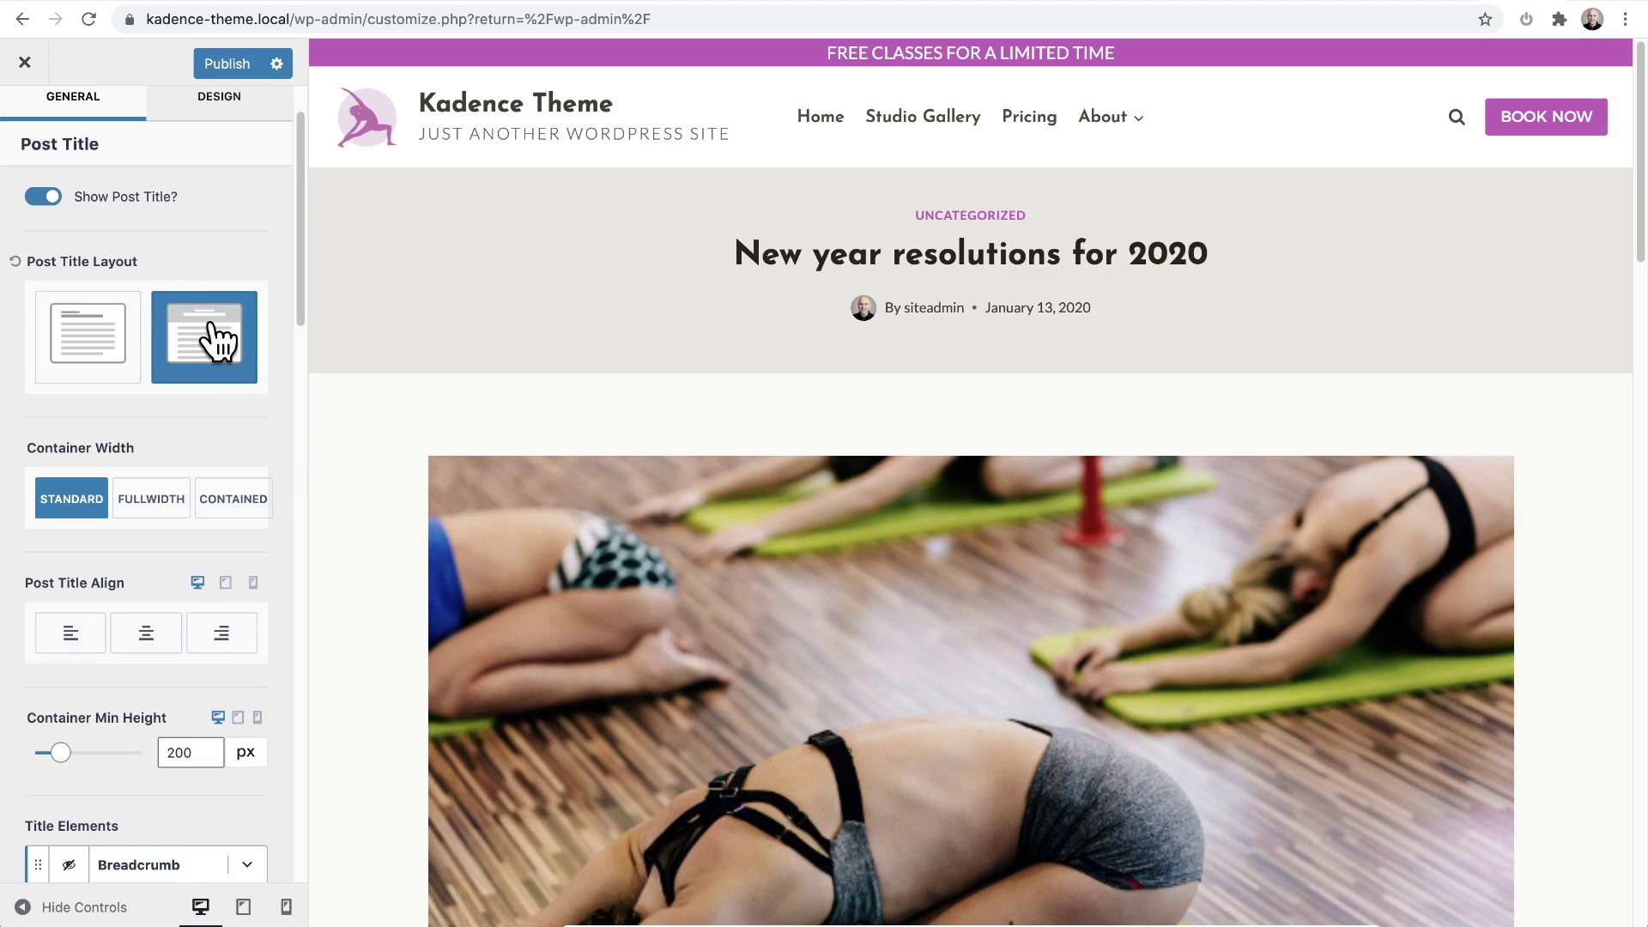
pyautogui.click(89, 344)
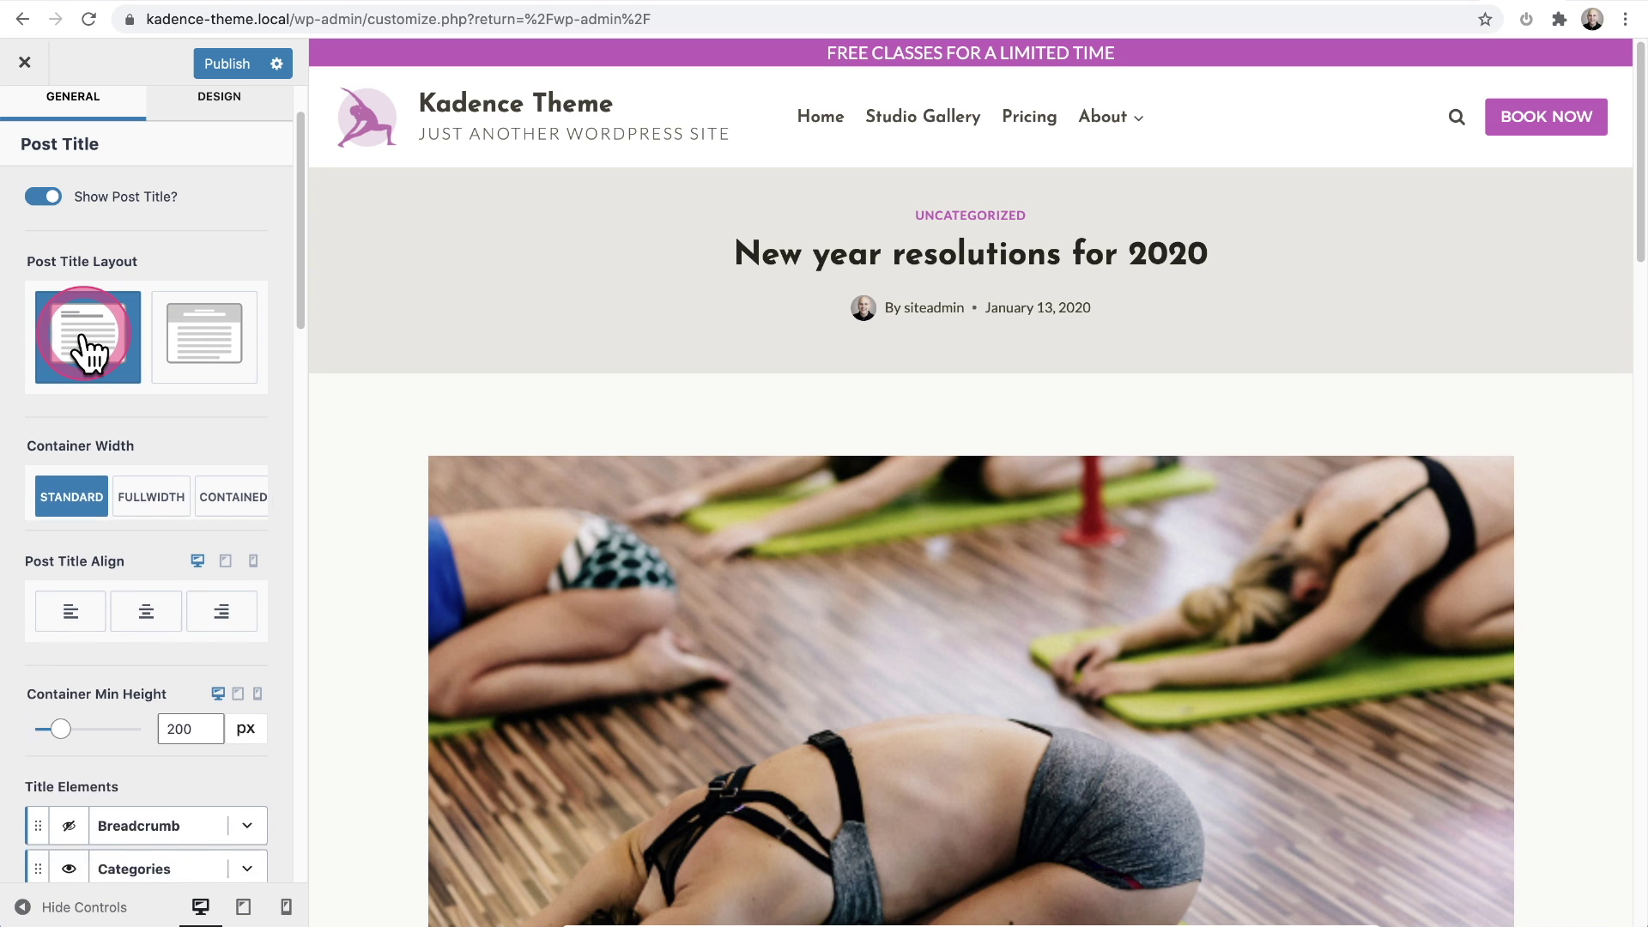
# Step: Hide the Categories title element on single blog posts
pyautogui.scroll(-5, 94, 335)
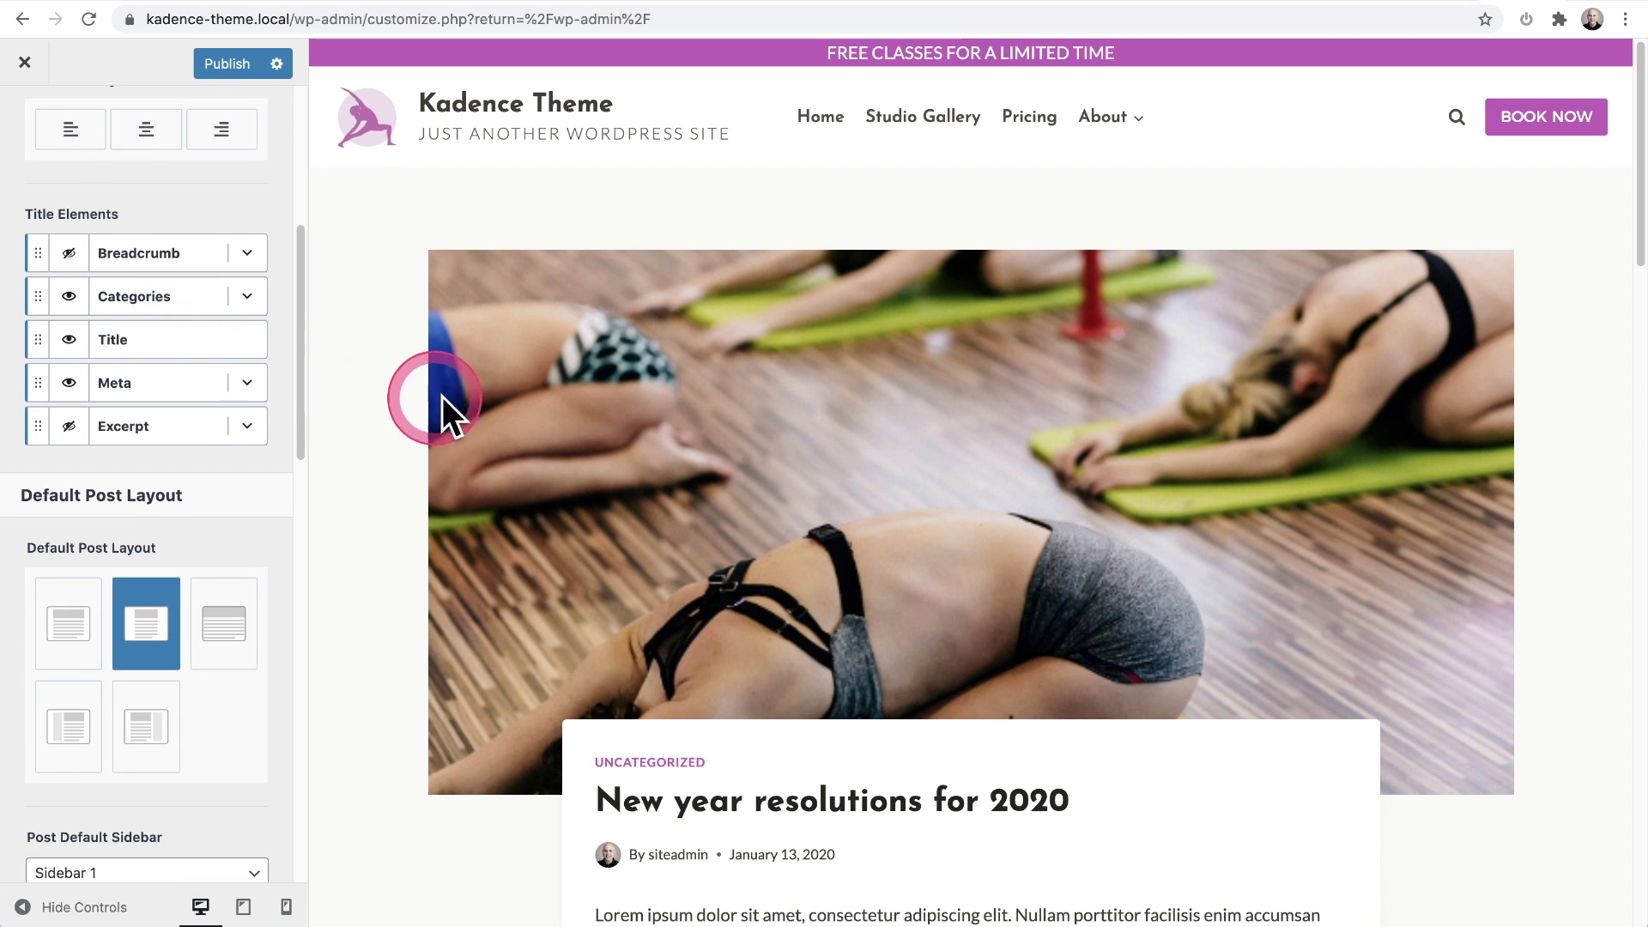
pyautogui.scroll(-1, 632, 388)
pyautogui.scroll(-4, 633, 388)
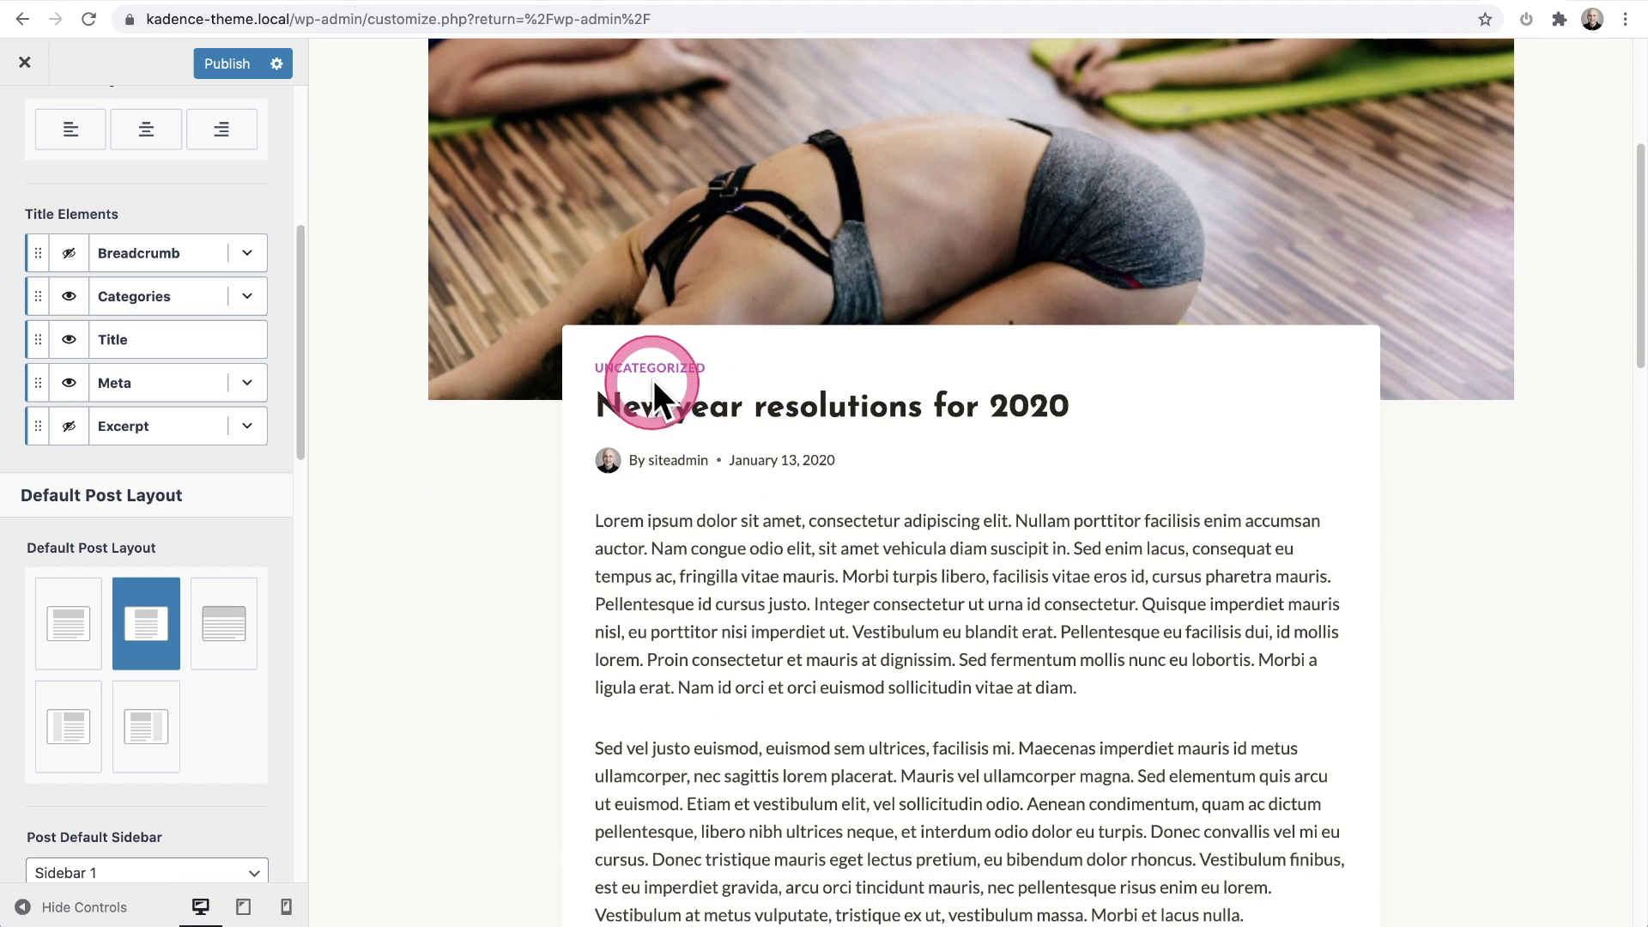
pyautogui.click(70, 299)
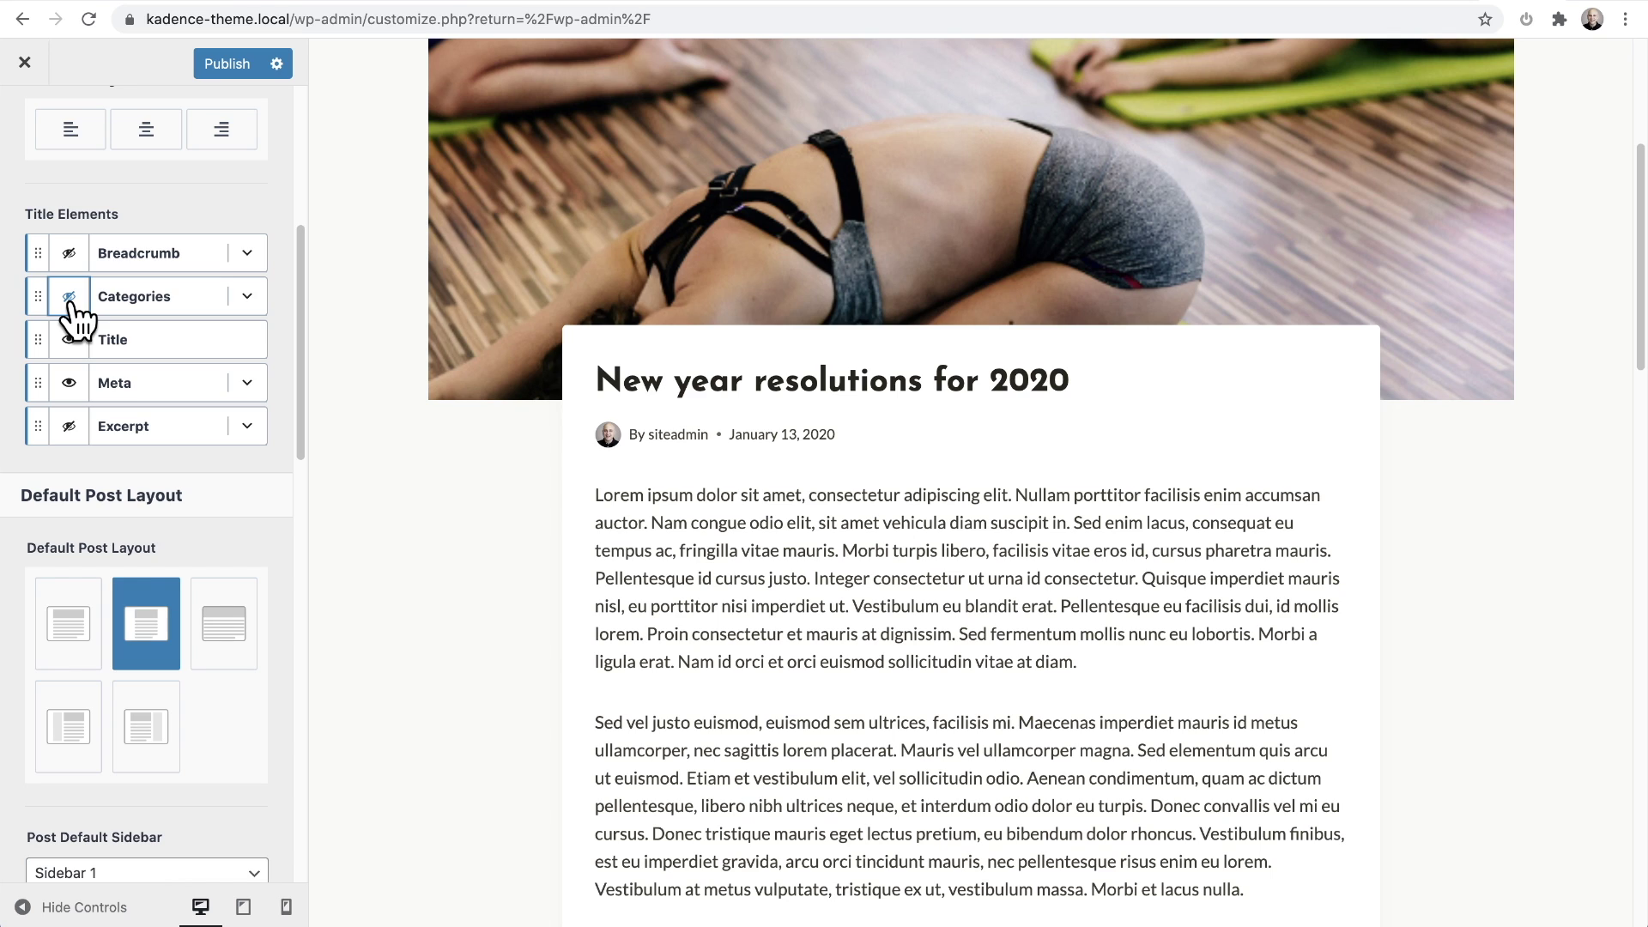
# Step: Look through the Meta title element's options and the default post layout, content style and featured image settings
pyautogui.moveTo(67, 301)
pyautogui.mouseDown()
pyautogui.moveTo(147, 275)
pyautogui.moveTo(177, 372)
pyautogui.moveTo(171, 389)
pyautogui.moveTo(82, 387)
pyautogui.moveTo(248, 394)
pyautogui.mouseUp()
pyautogui.click(247, 387)
pyautogui.scroll(-3, 249, 396)
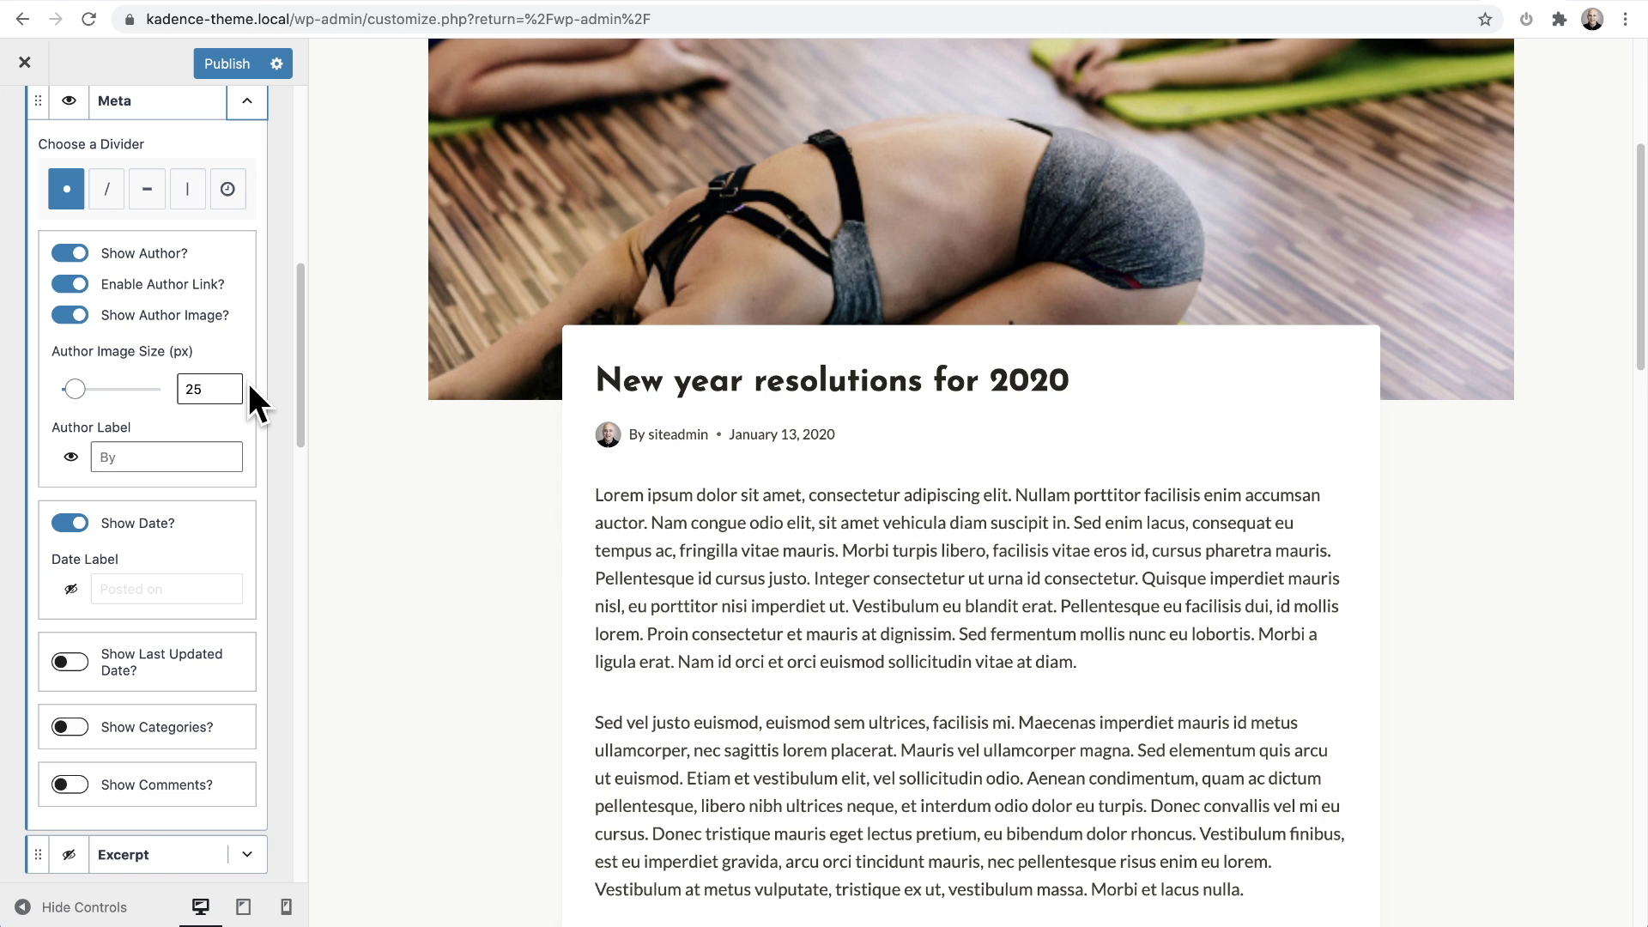
pyautogui.scroll(10, 249, 382)
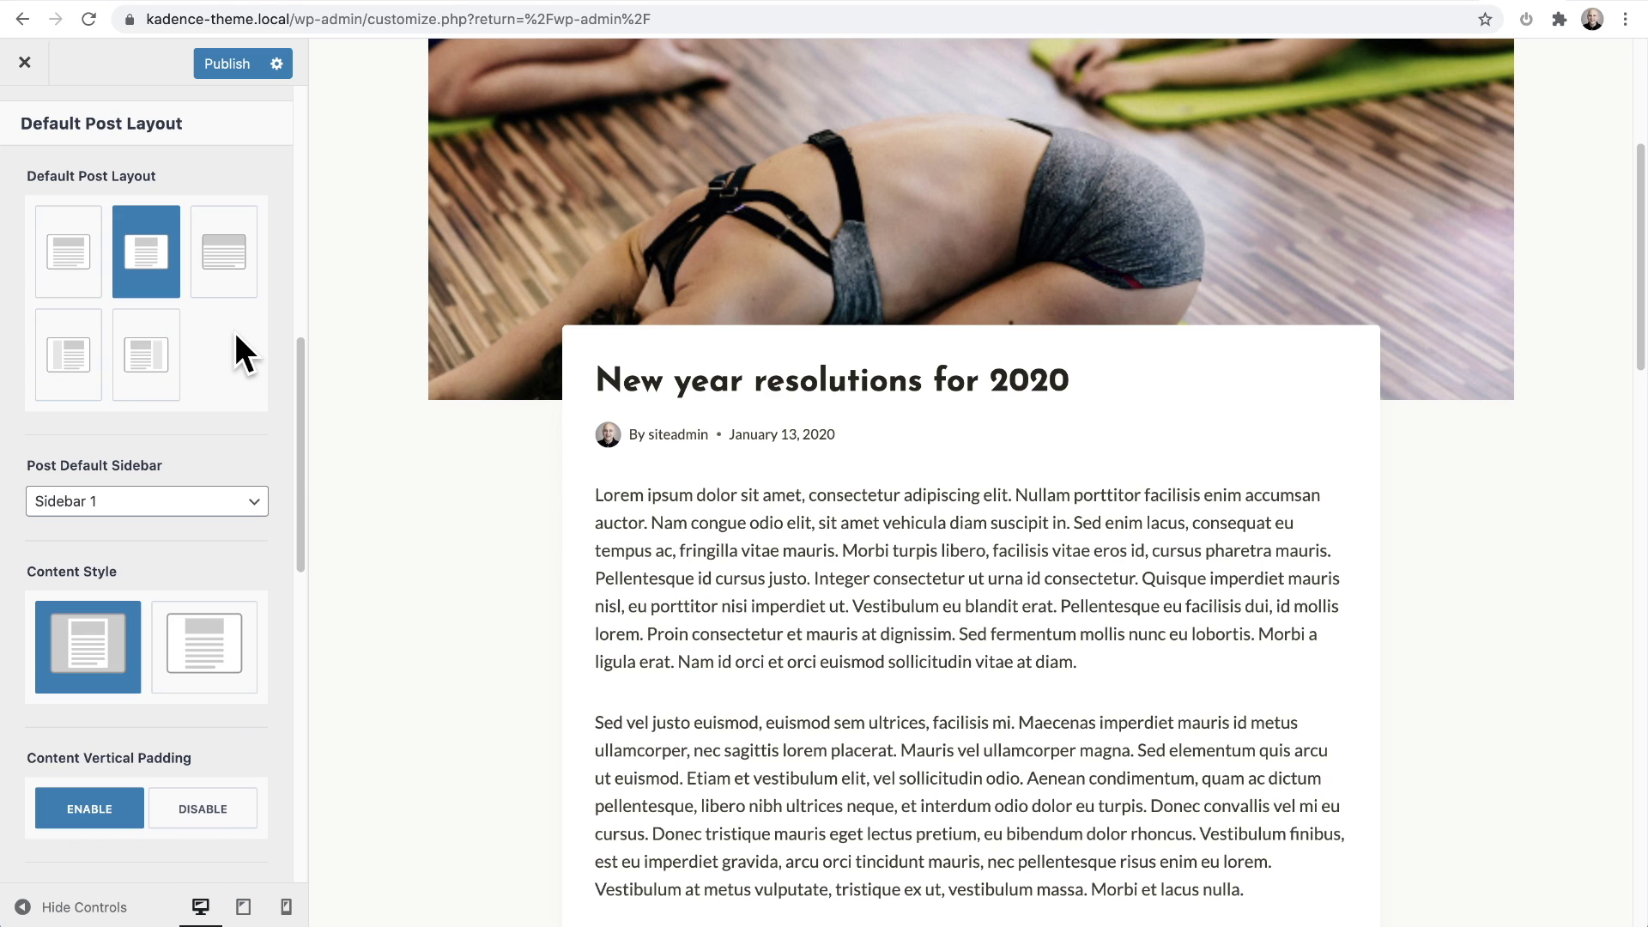
pyautogui.scroll(-3, 236, 335)
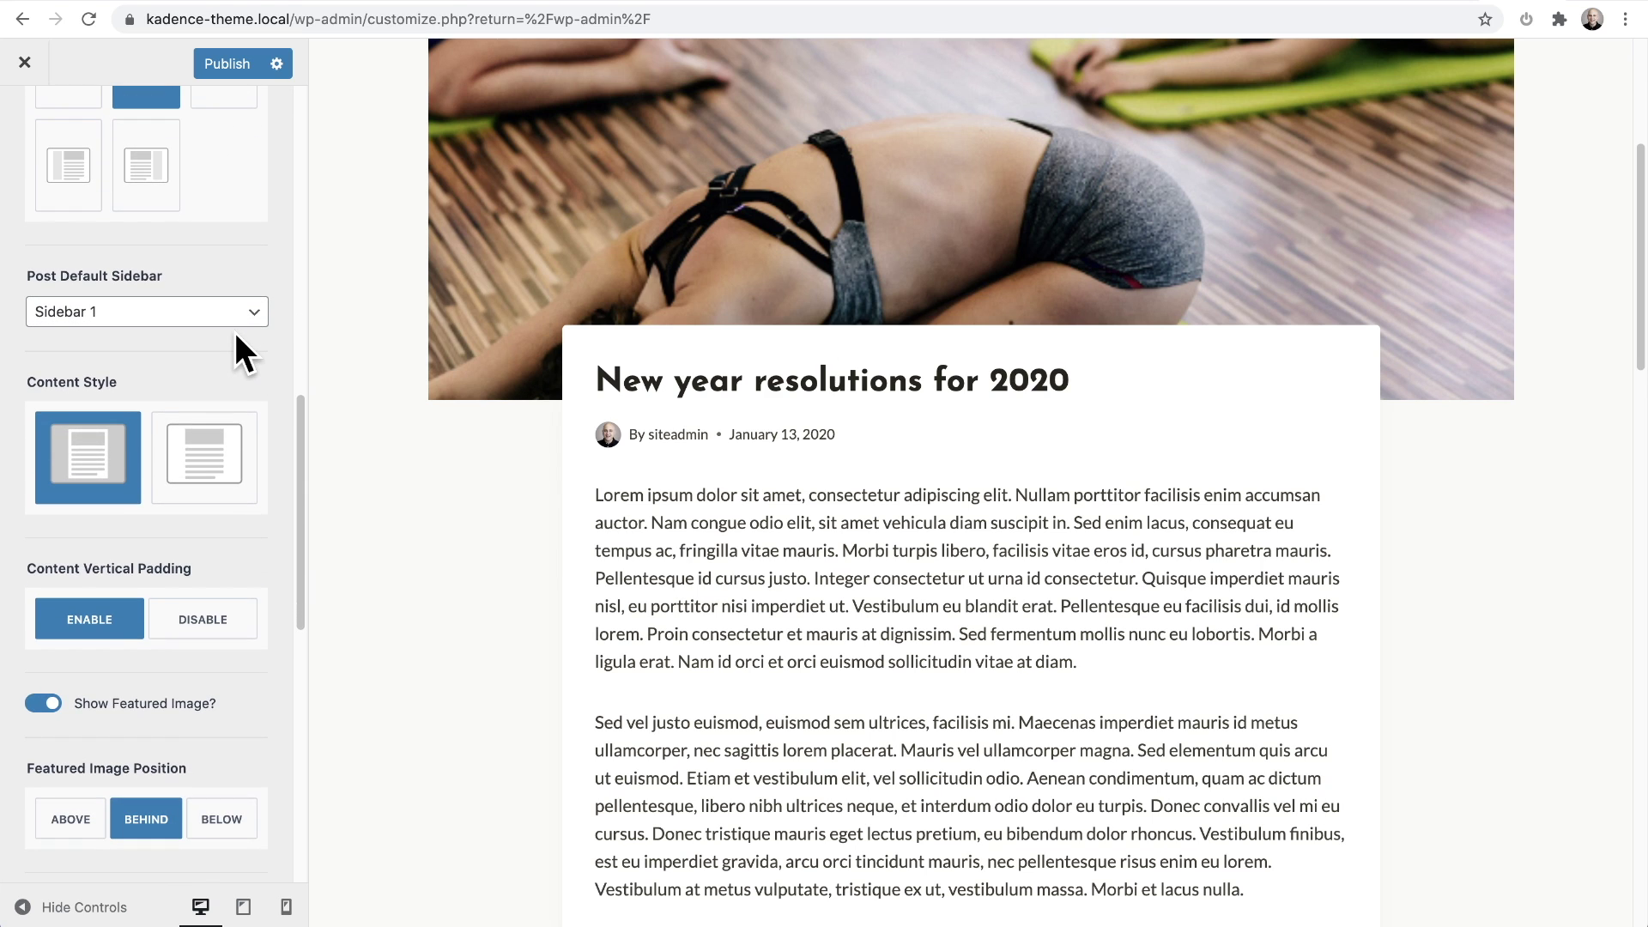
# Step: Review the single post layout's featured image, tags, author box, navigation and related posts options, and open its design settings
pyautogui.scroll(-5, 236, 335)
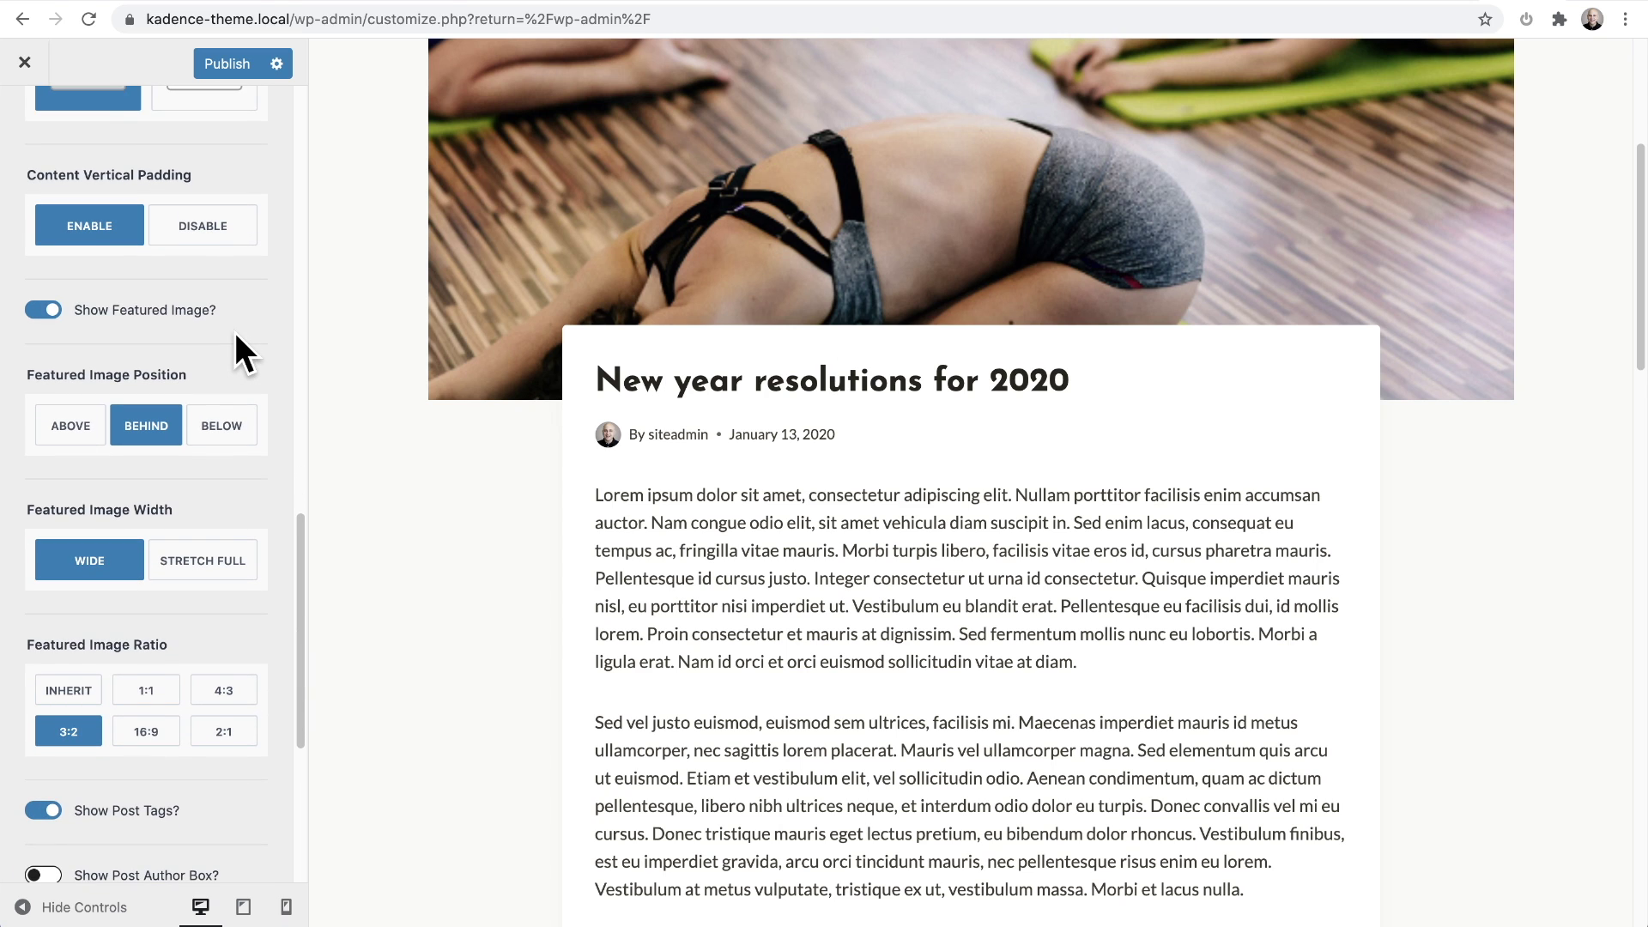
pyautogui.scroll(-3, 235, 335)
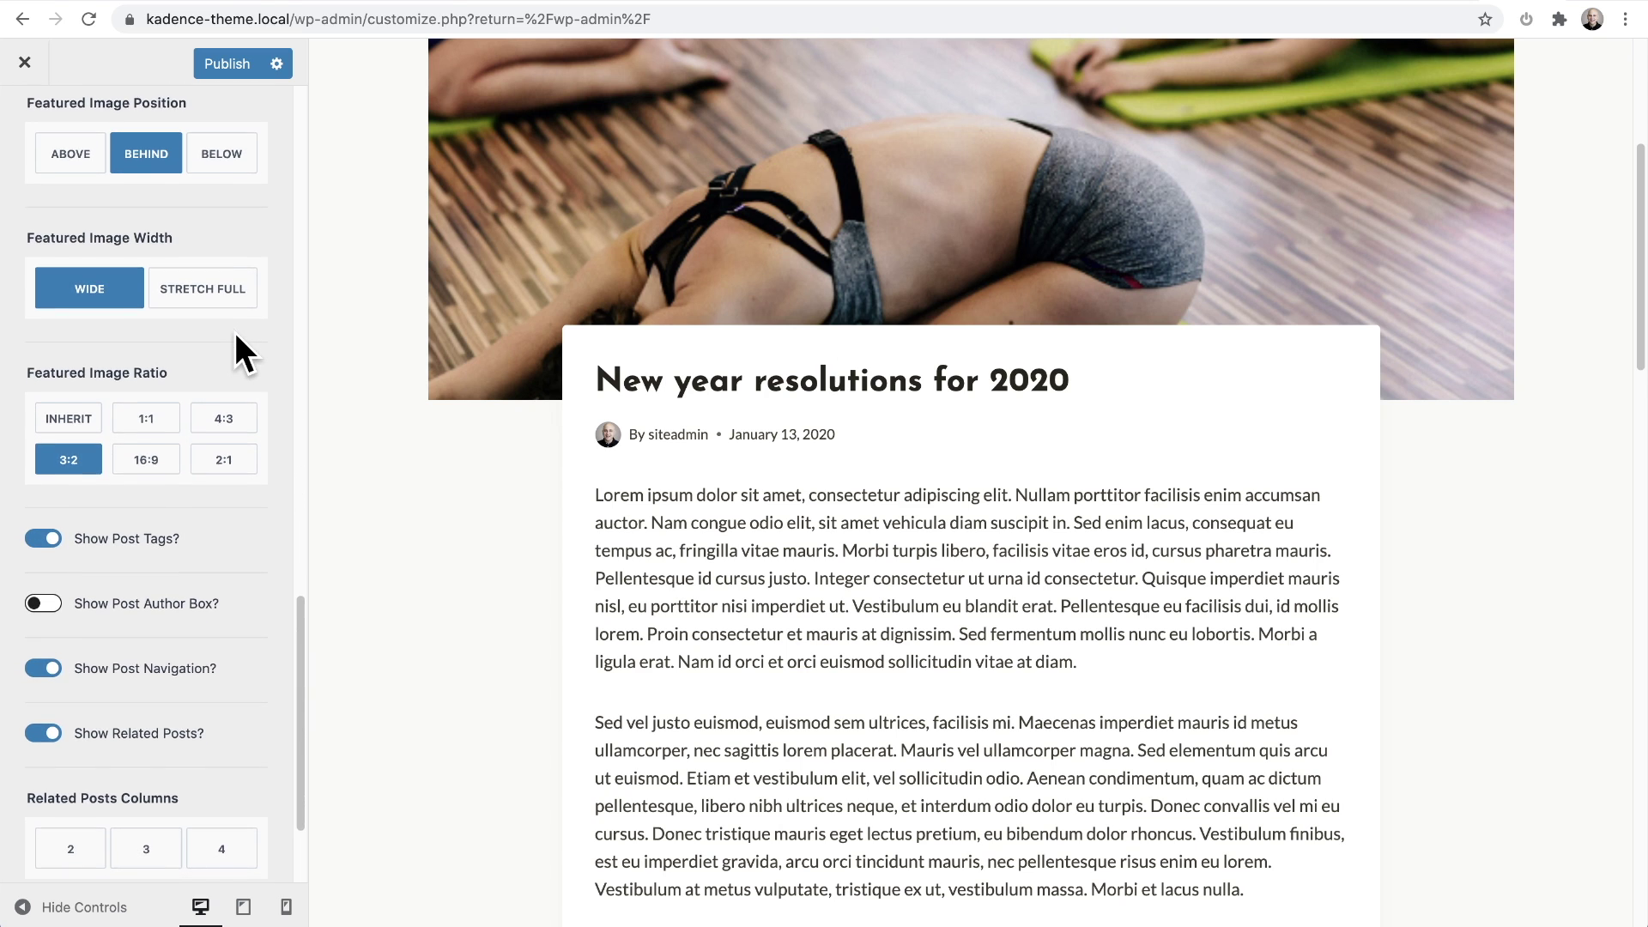
pyautogui.scroll(-2, 236, 335)
pyautogui.scroll(10, 236, 335)
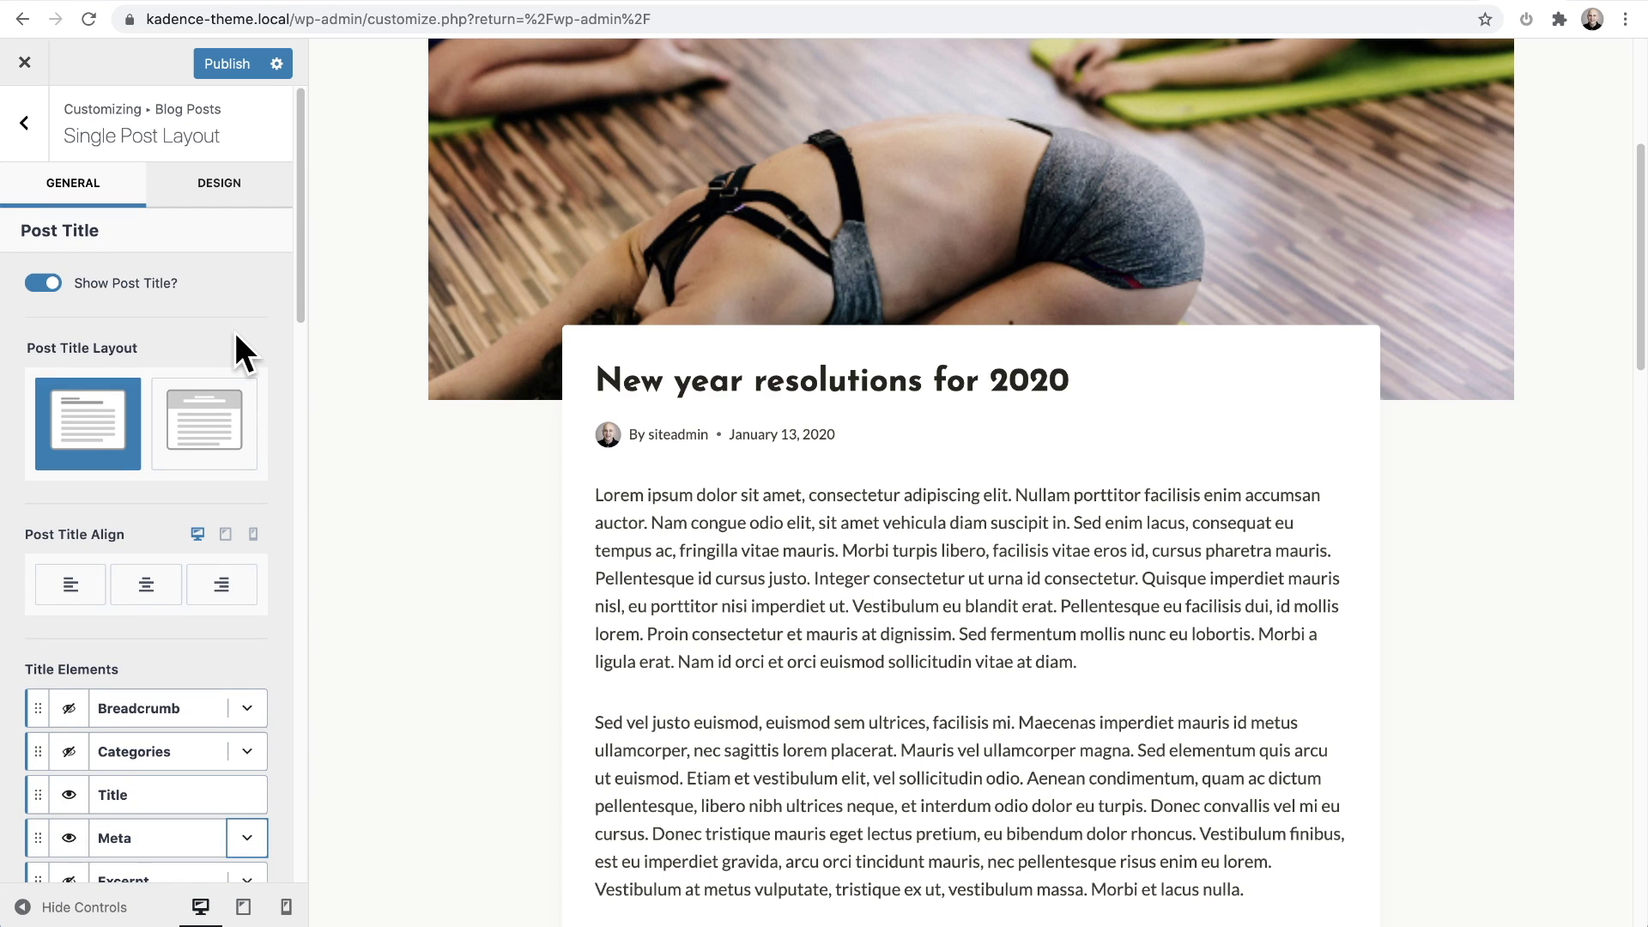
pyautogui.click(220, 195)
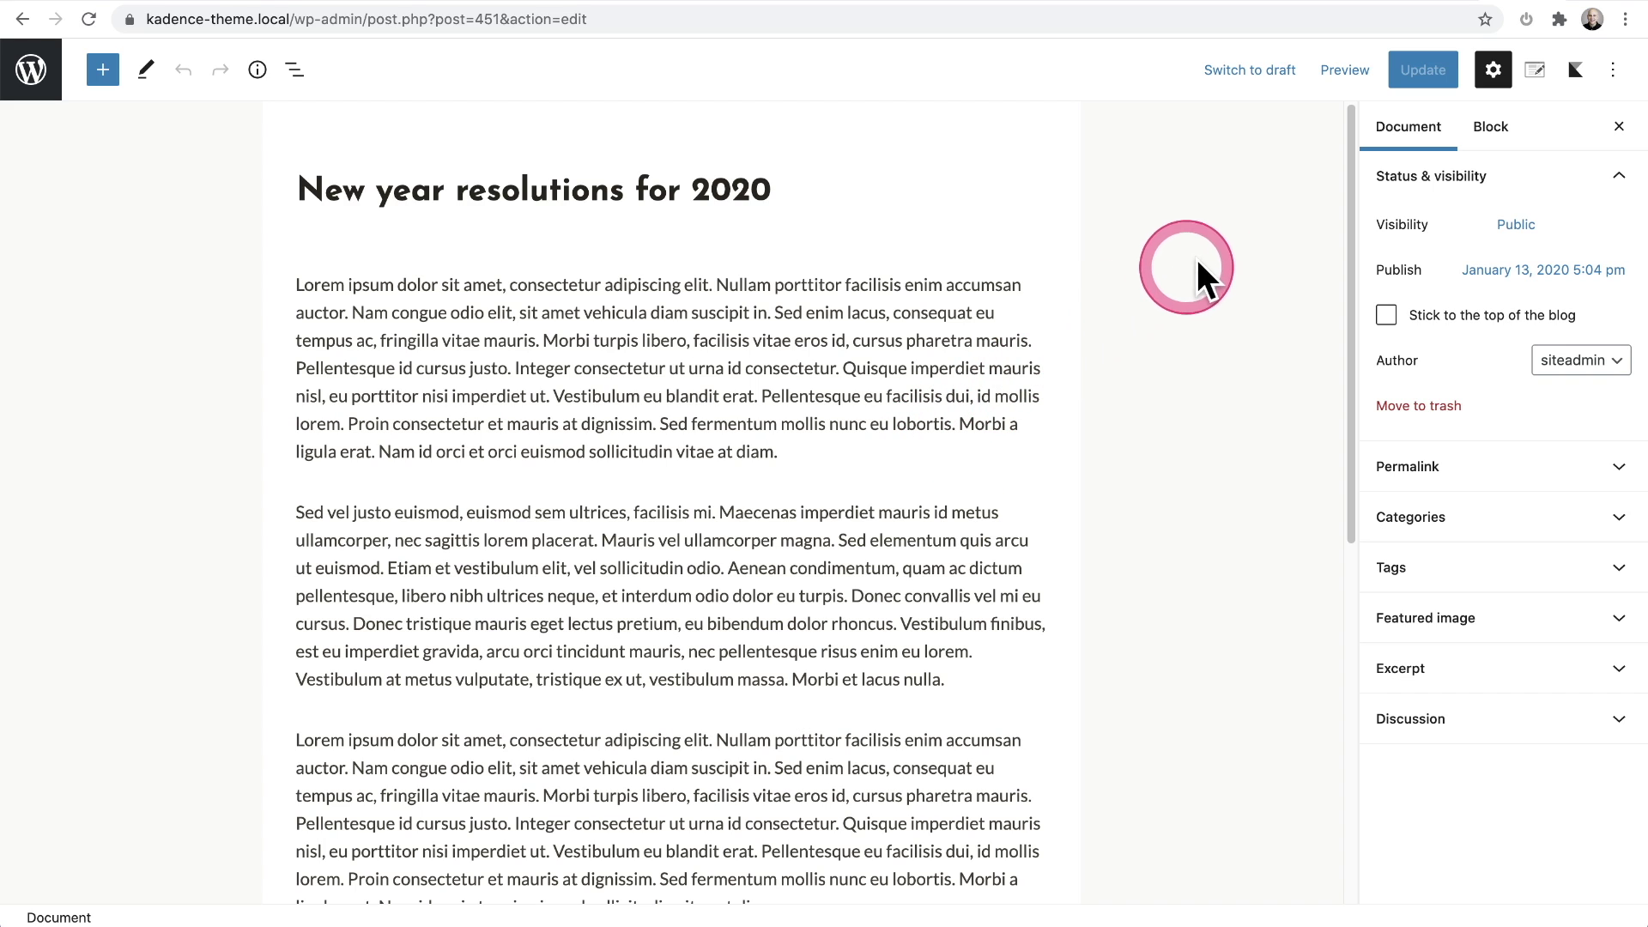
# Step: Open the theme's post settings for the "New year resolutions for 2020" post and examine its layout, content style, featured image, header and footer options
pyautogui.click(1537, 72)
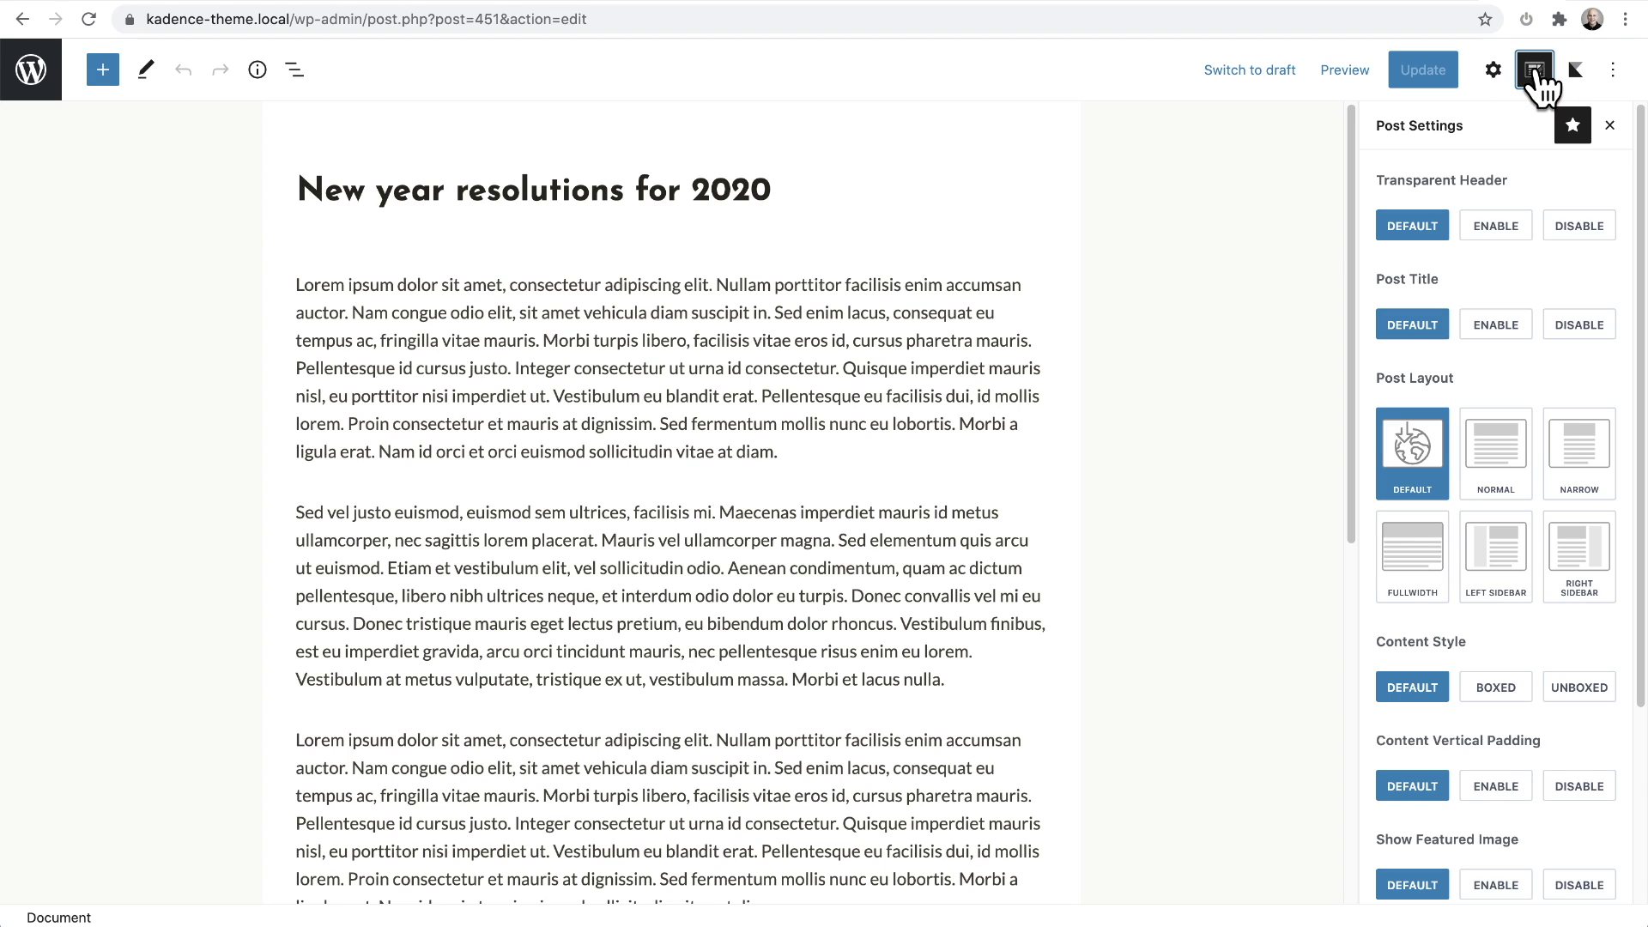
pyautogui.scroll(-2, 1498, 438)
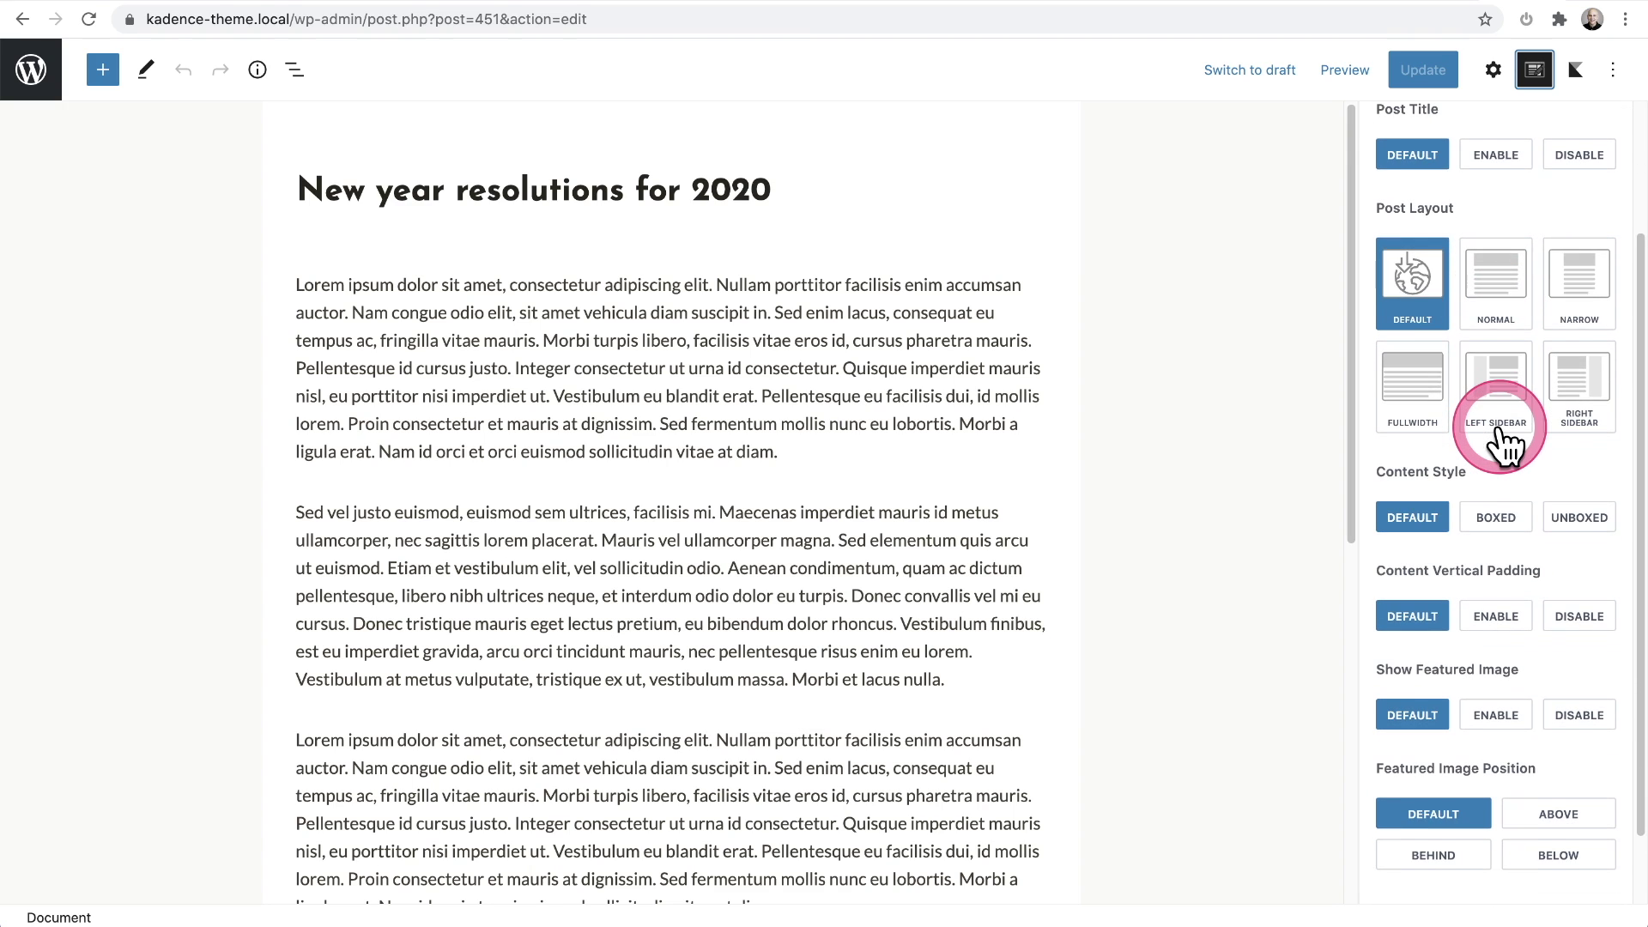
pyautogui.scroll(-1, 1502, 445)
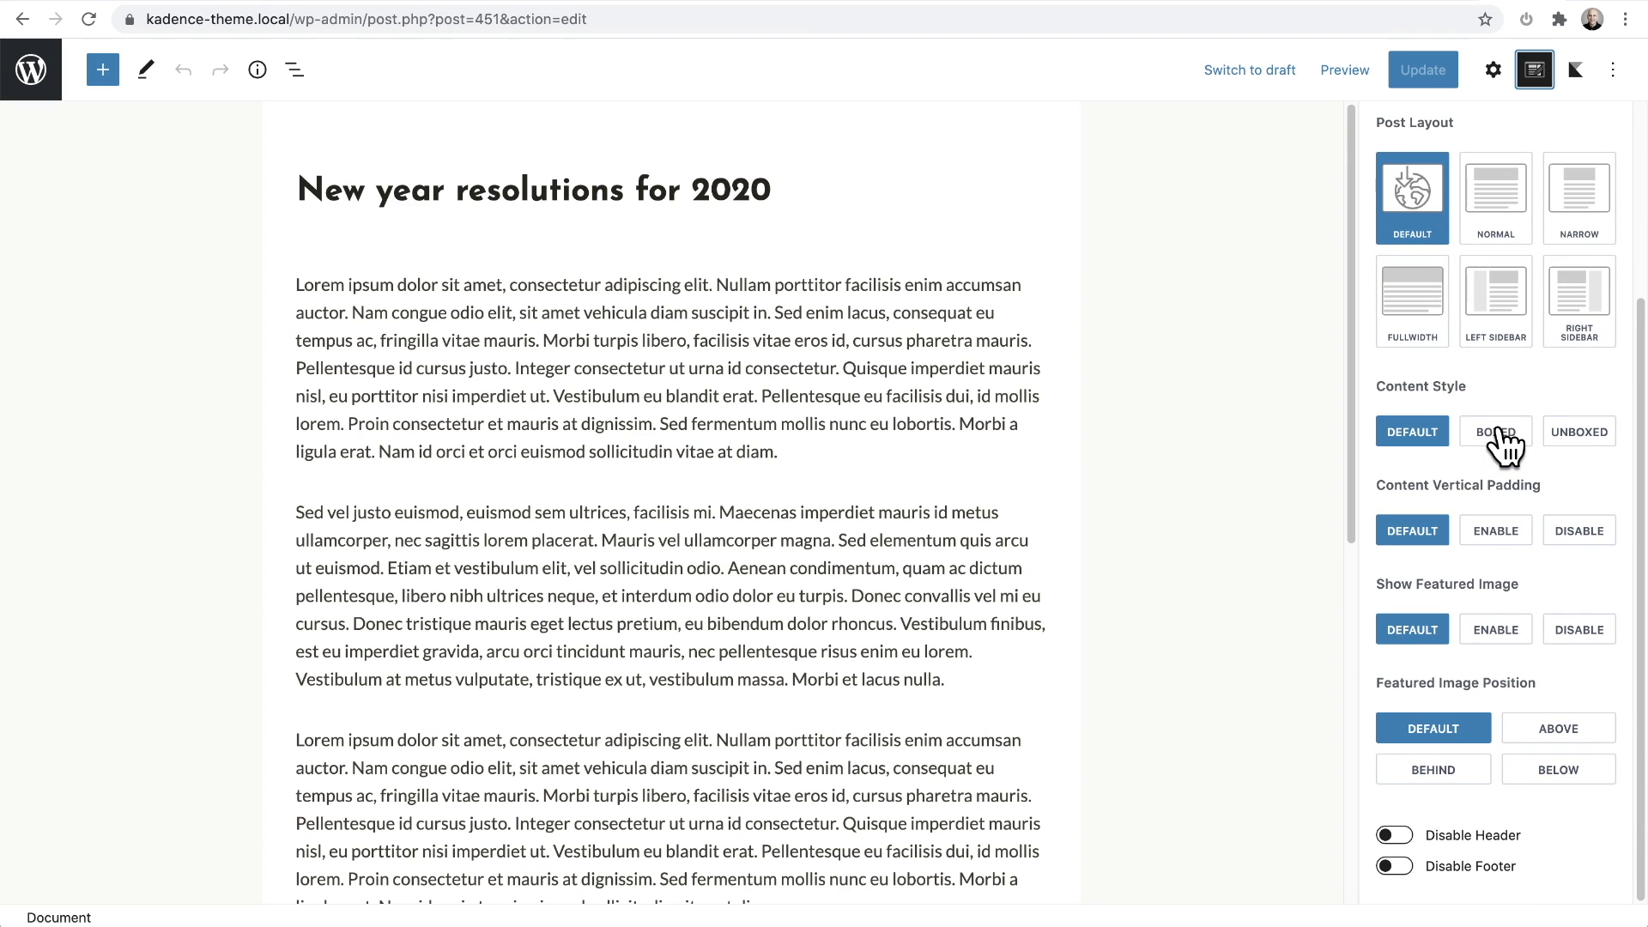
pyautogui.scroll(3, 1505, 442)
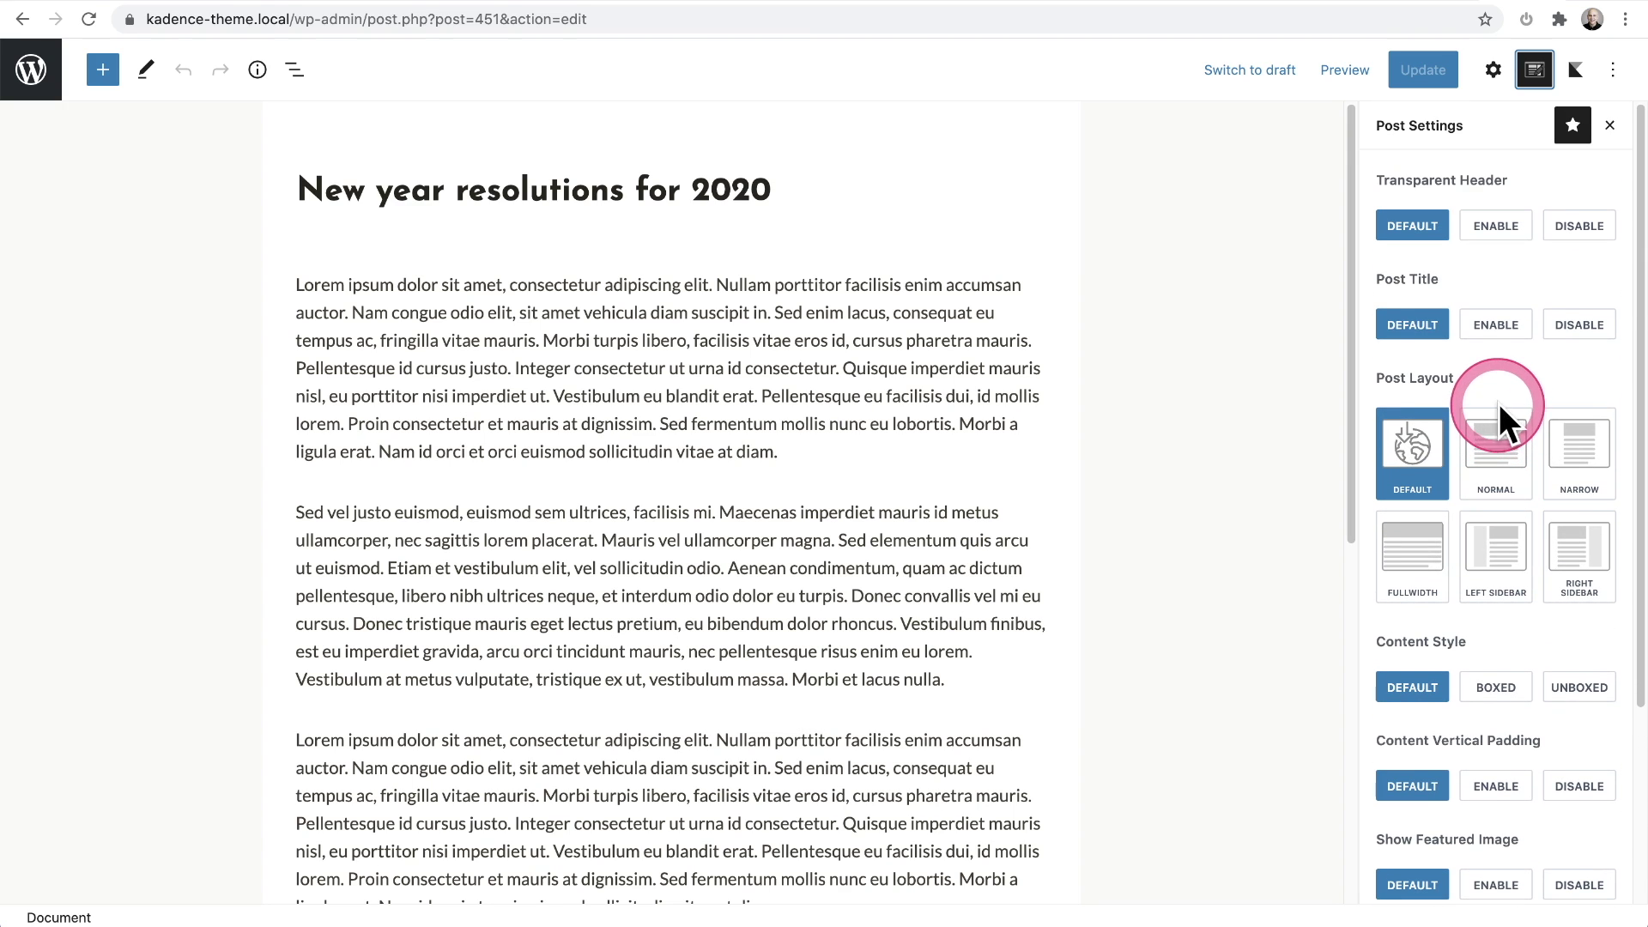